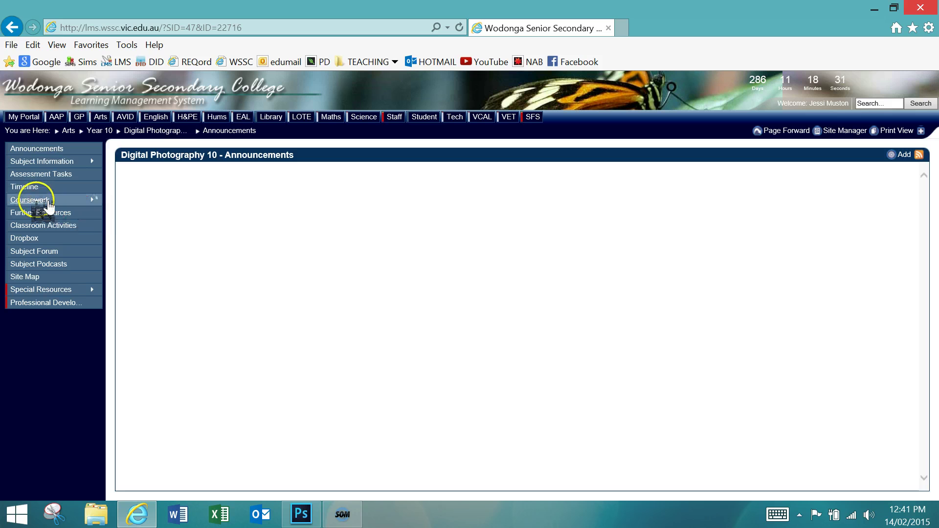
Step: Open the Term 1 coursework page and view the YOUNG FACE image from the Week 4 activity
{"action": "mouse_move", "coordinate": [44, 201]}
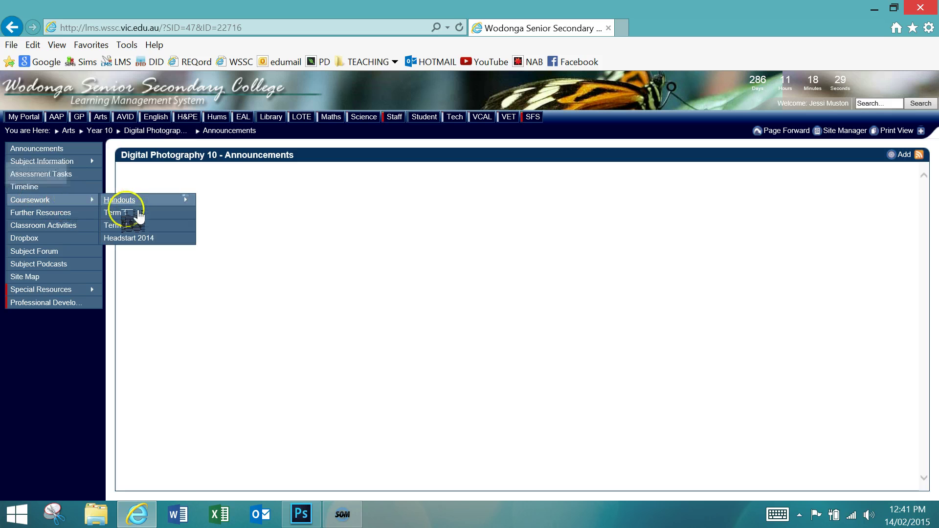
{"action": "left_click", "coordinate": [122, 212]}
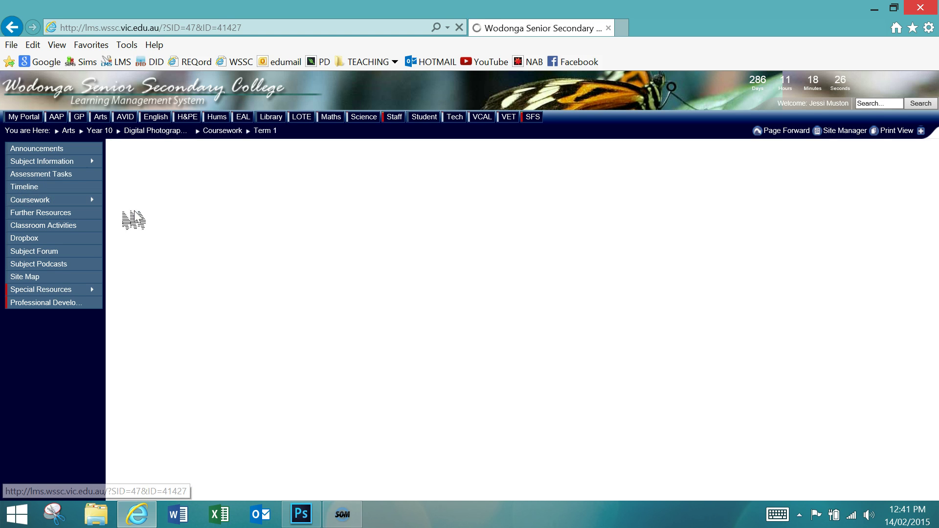
{"action": "scroll", "coordinate": [430, 318], "scroll_direction": "down", "scroll_amount": 20}
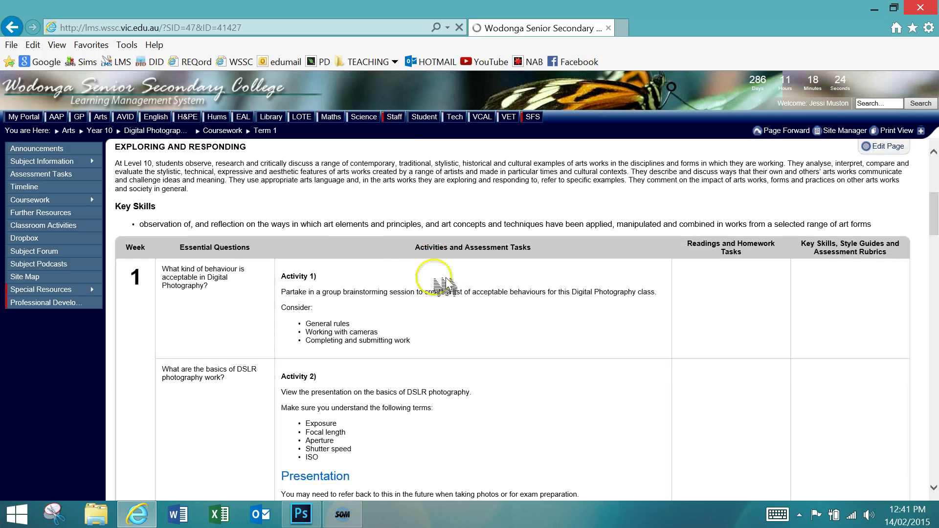
{"action": "scroll", "coordinate": [411, 344], "scroll_direction": "down", "scroll_amount": 10}
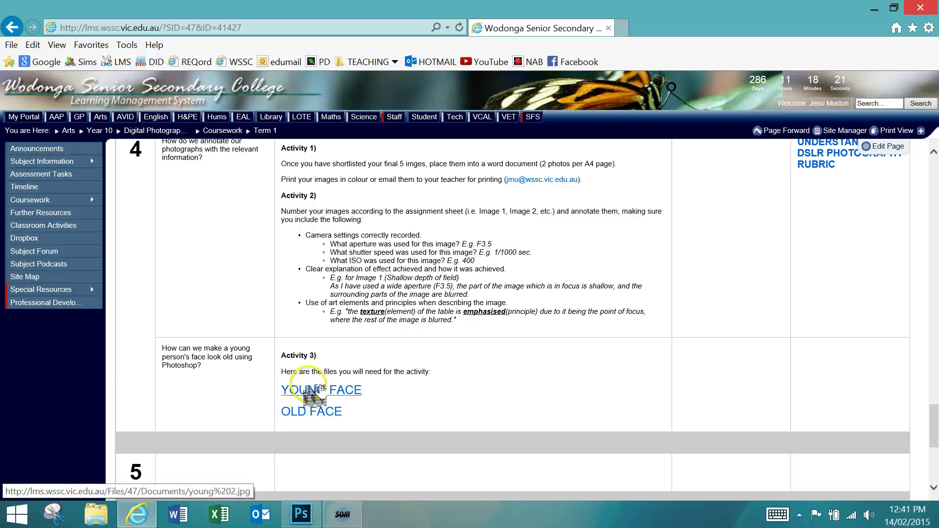
{"action": "left_click", "coordinate": [317, 394]}
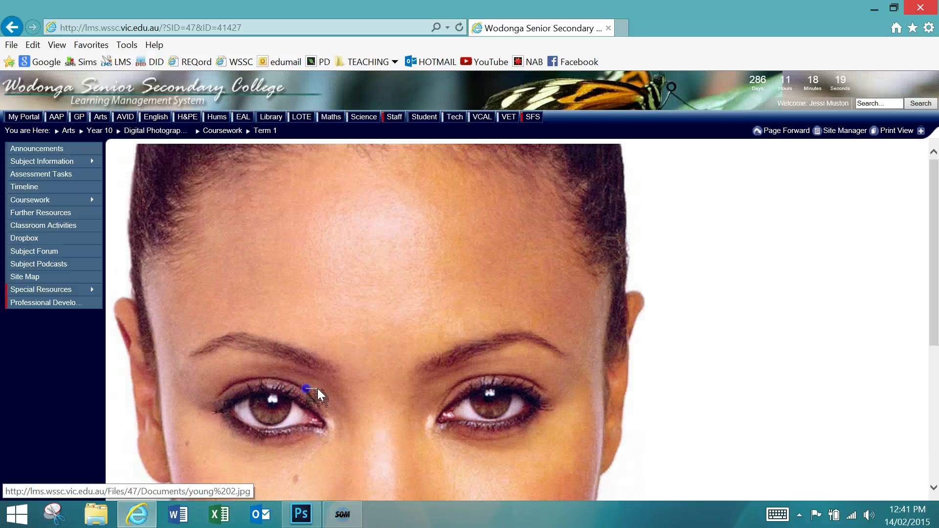
Step: Start saving the young face picture and browse to the Digital Photography folder in Documents
{"action": "right_click", "coordinate": [373, 309]}
{"action": "left_click", "coordinate": [263, 264]}
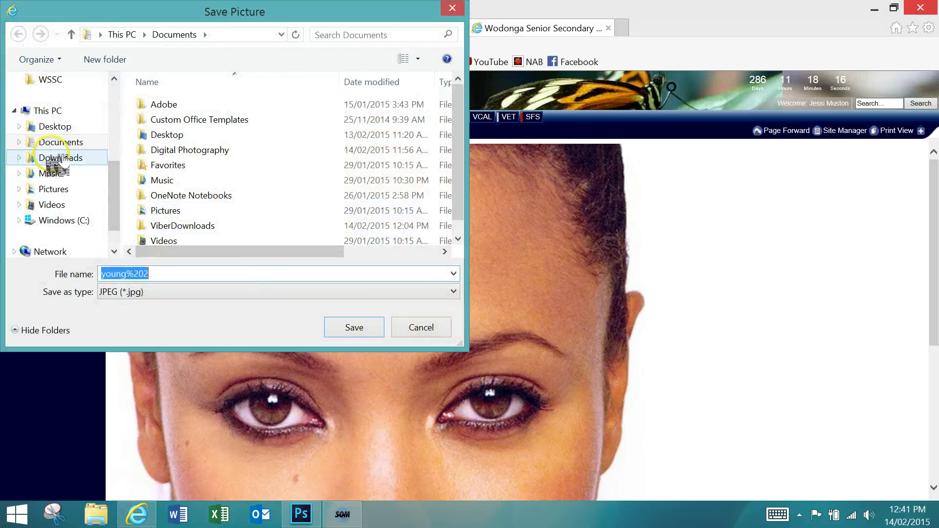
{"action": "left_click", "coordinate": [59, 144]}
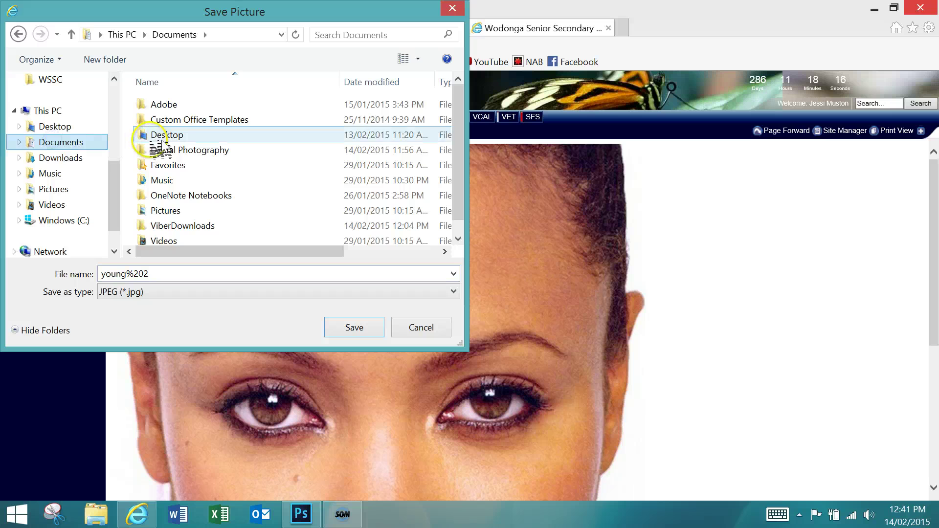
{"action": "left_click", "coordinate": [180, 153]}
{"action": "double_click", "coordinate": [179, 154]}
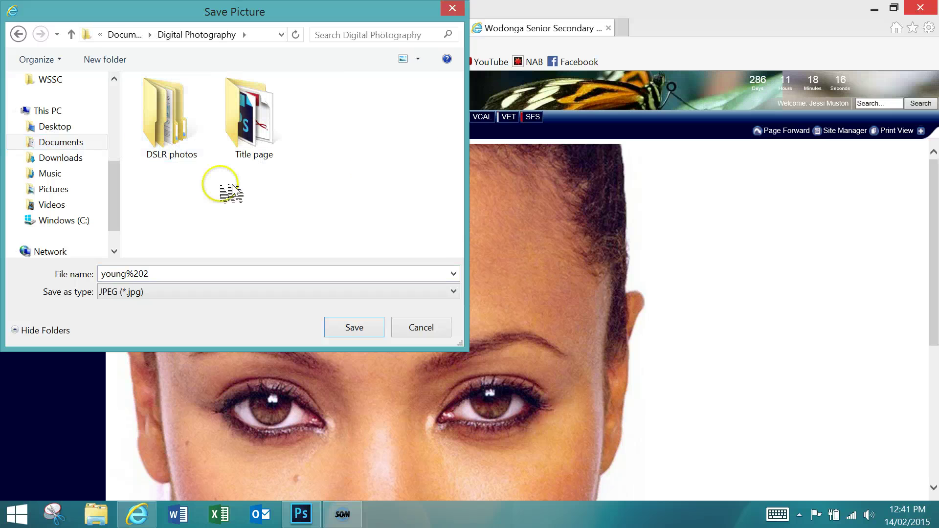
Step: Create a folder named "Make young person look old" inside Digital Photography
{"action": "right_click", "coordinate": [245, 184]}
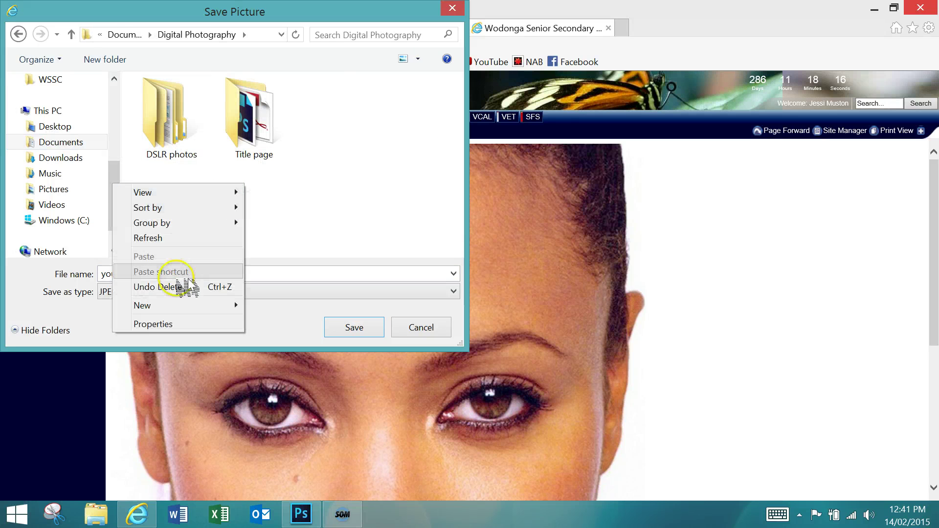
{"action": "left_click", "coordinate": [173, 304]}
{"action": "left_click", "coordinate": [272, 307]}
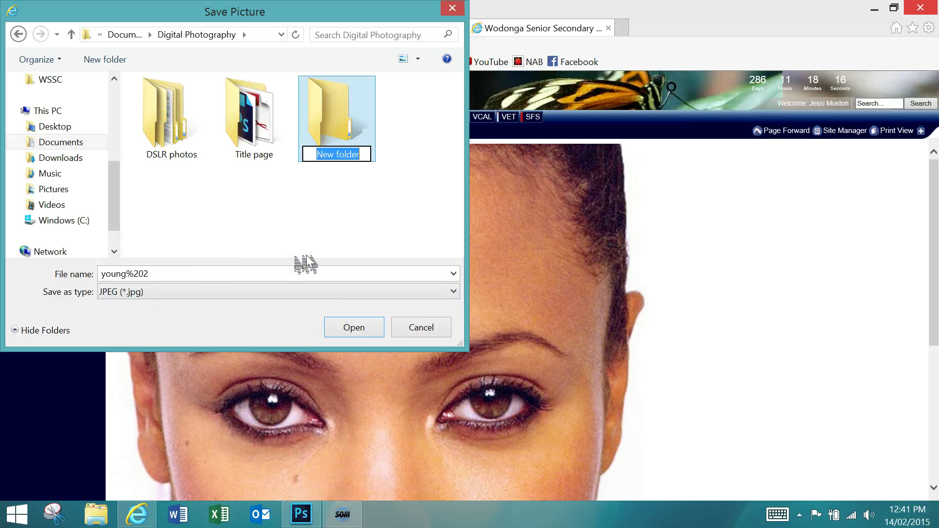
{"action": "type", "text": "Make"}
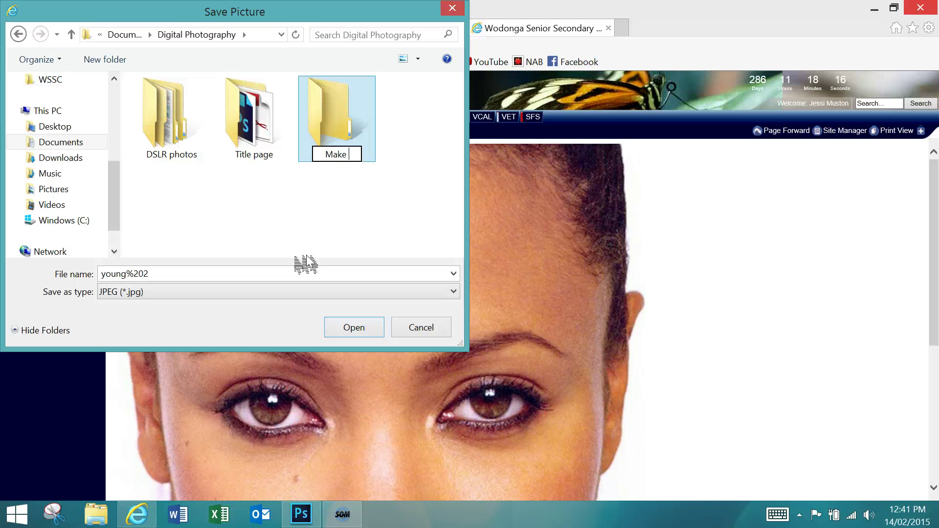
{"action": "type", "text": " young person look old"}
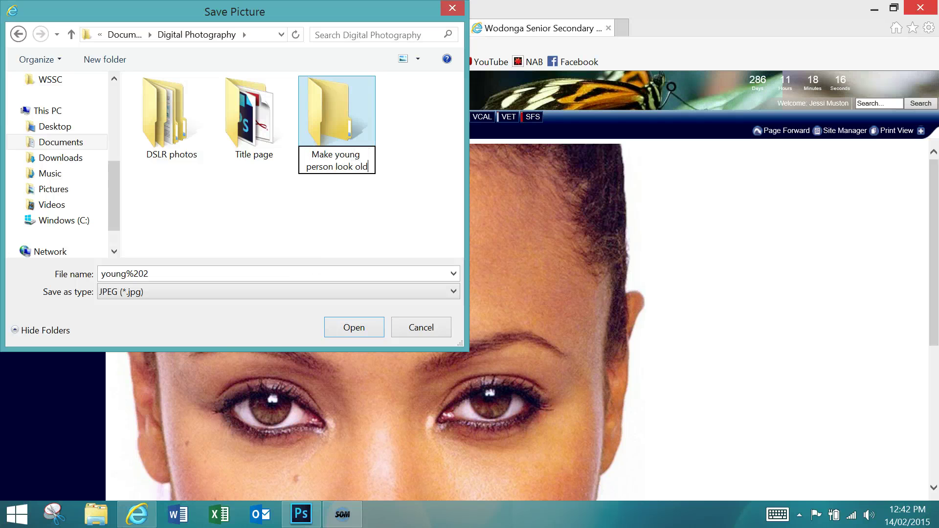
{"action": "left_click", "coordinate": [294, 225]}
Step: Save the picture in the "Make young person look old" folder as a JPEG named "young"
{"action": "double_click", "coordinate": [337, 143]}
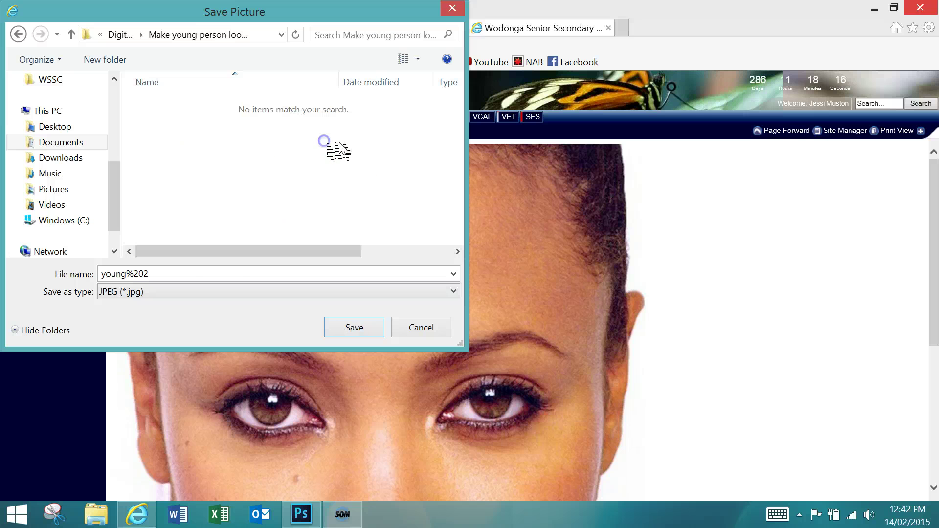
{"action": "double_click", "coordinate": [223, 274]}
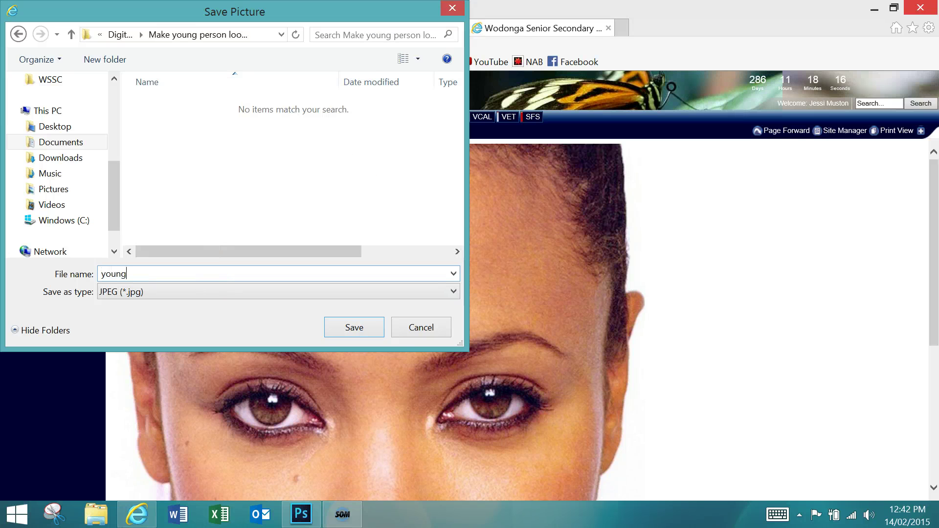
{"action": "left_click", "coordinate": [367, 328]}
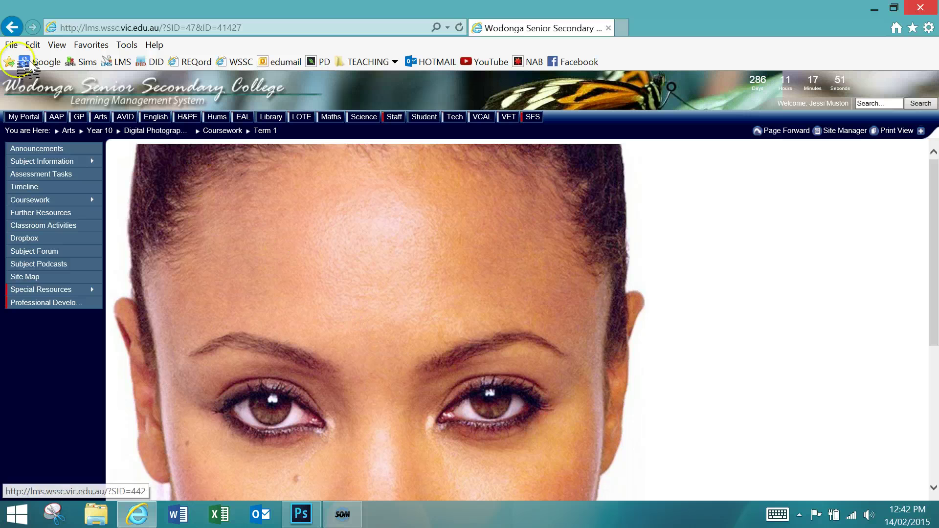
Step: Return to the Term 1 coursework page and open the OLD FACE image
{"action": "left_click", "coordinate": [12, 27]}
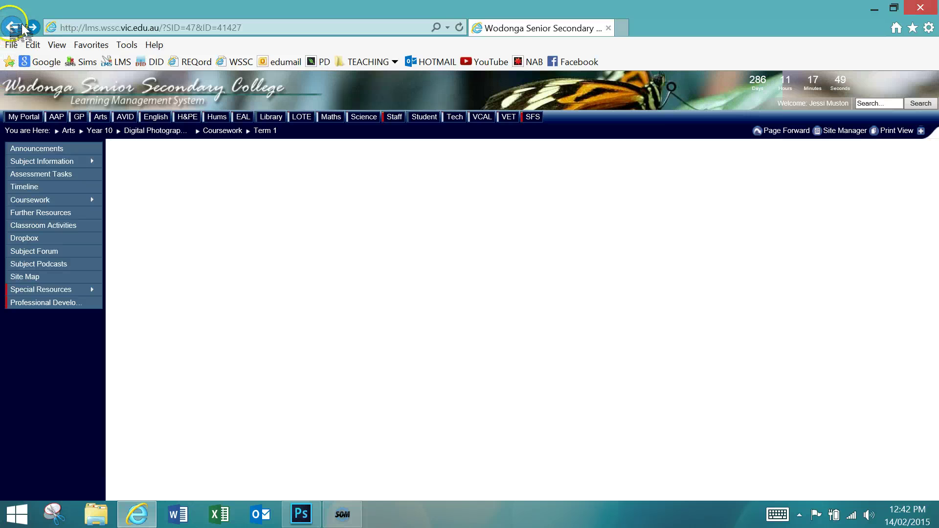
{"action": "scroll", "coordinate": [398, 347], "scroll_direction": "up", "scroll_amount": 4}
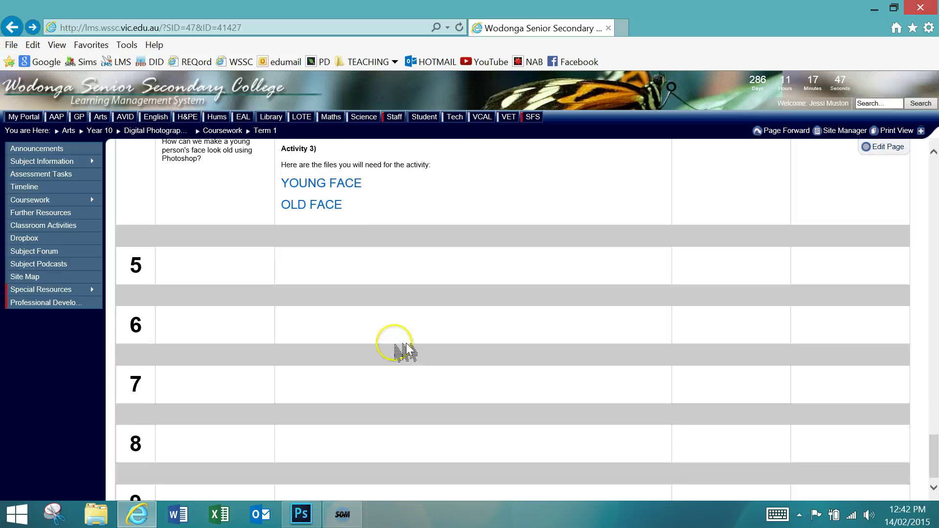
{"action": "left_click", "coordinate": [305, 363]}
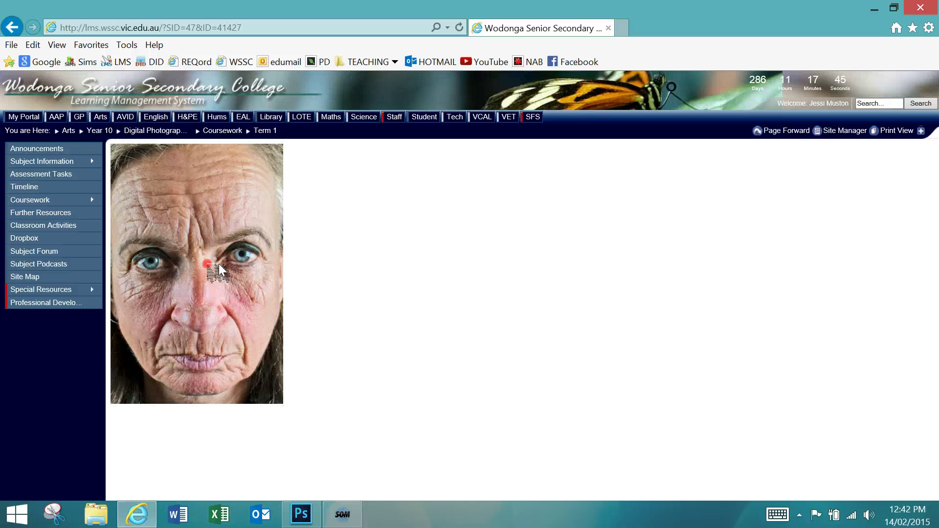
Step: Save the old face picture as a JPEG named "old" in the same folder as the young face
{"action": "right_click", "coordinate": [200, 268]}
{"action": "left_click", "coordinate": [199, 264]}
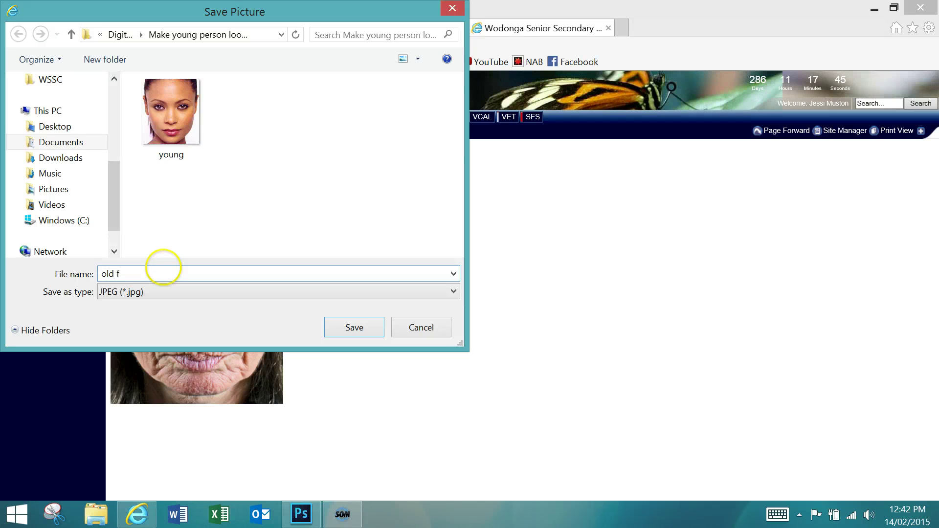
{"action": "type", "text": "old"}
{"action": "left_click", "coordinate": [353, 327]}
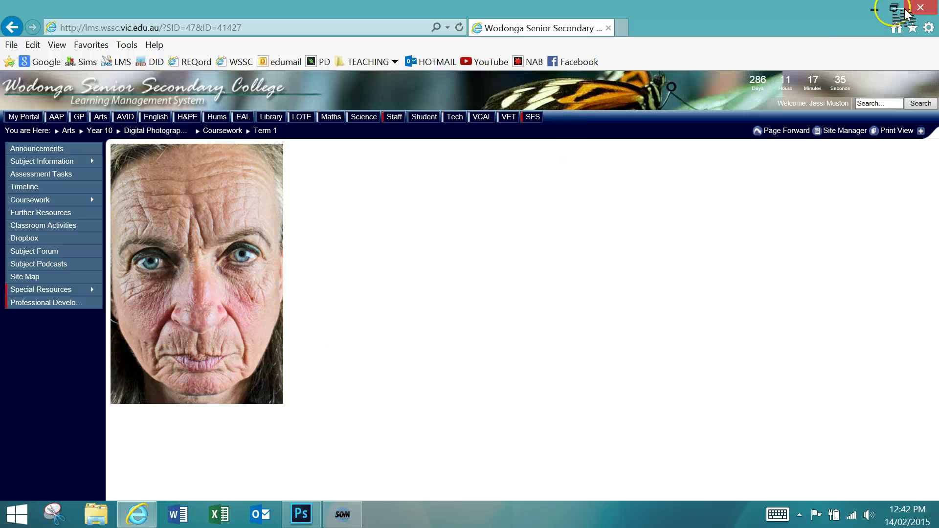
Step: Close the browser and switch to the empty Photoshop workspace
{"action": "left_click", "coordinate": [920, 7]}
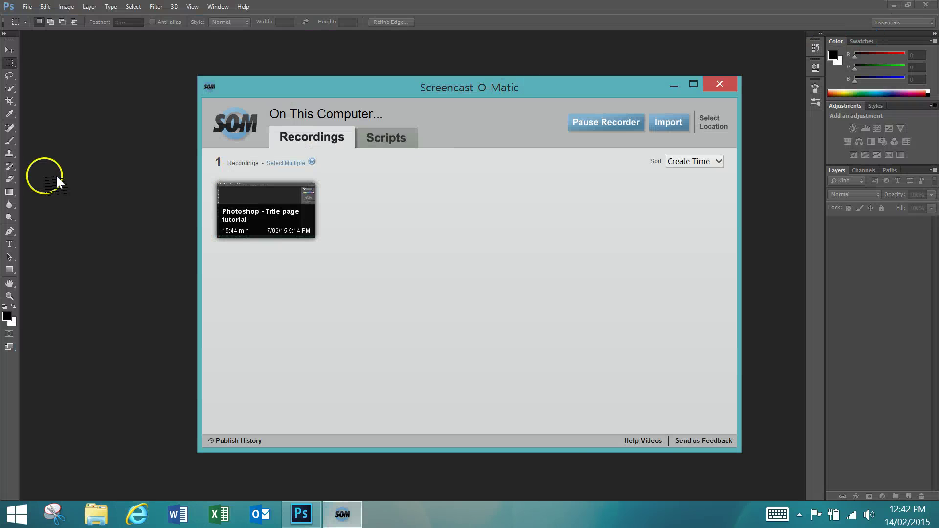
{"action": "left_click", "coordinate": [116, 185]}
{"action": "key", "text": "ctrl+n"}
{"action": "left_click", "coordinate": [568, 149]}
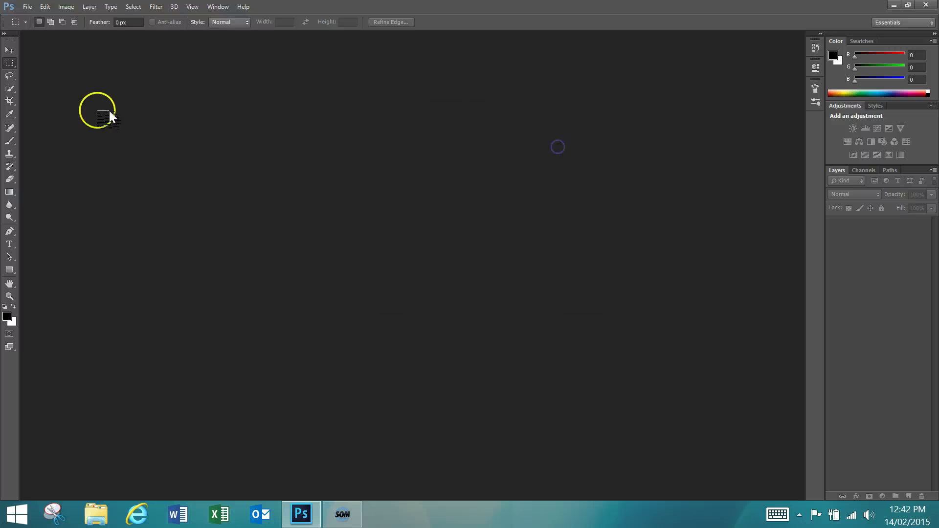
Step: Create a new A4 International Paper document named "Making young person look old"
{"action": "left_click", "coordinate": [28, 7]}
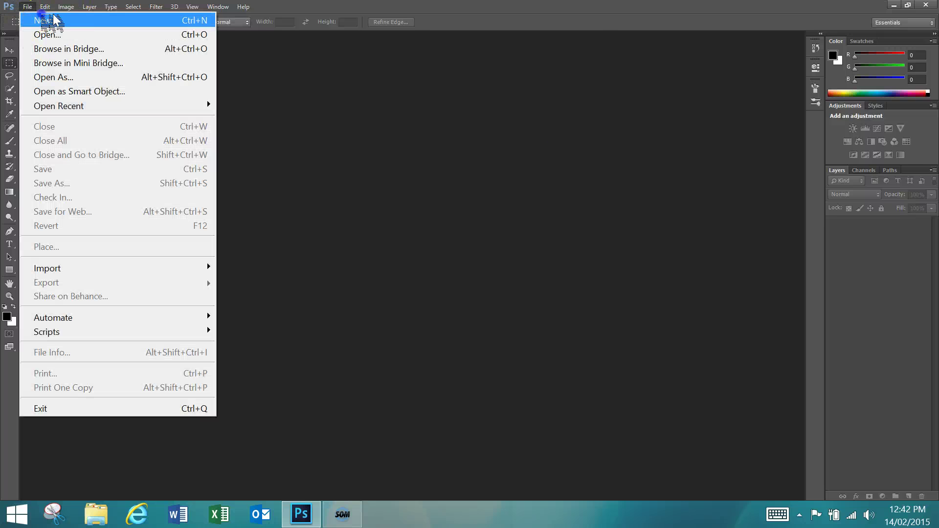
{"action": "left_click", "coordinate": [83, 19]}
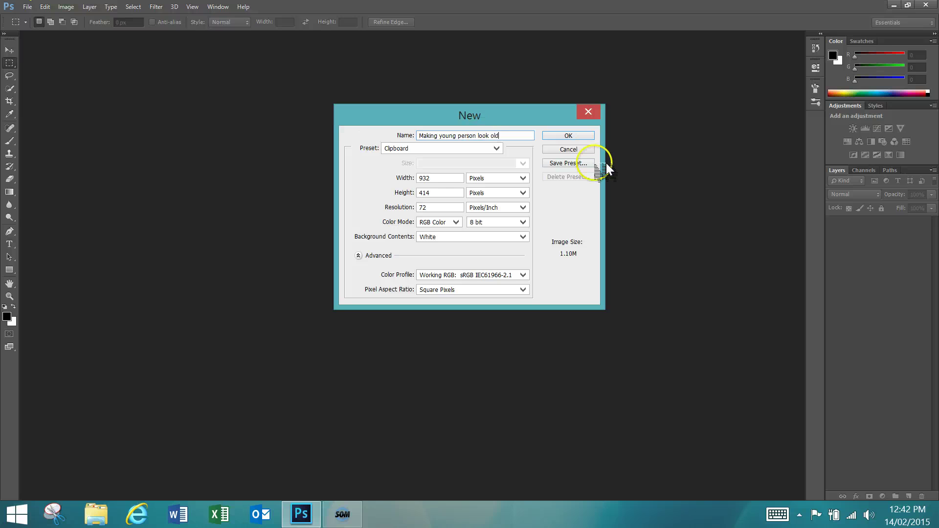
{"action": "left_click", "coordinate": [477, 148]}
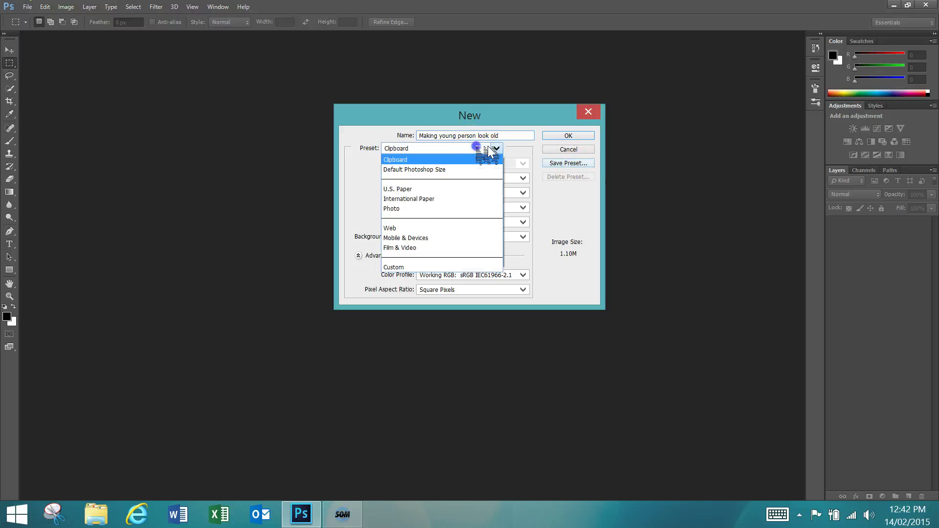
{"action": "left_click", "coordinate": [422, 200]}
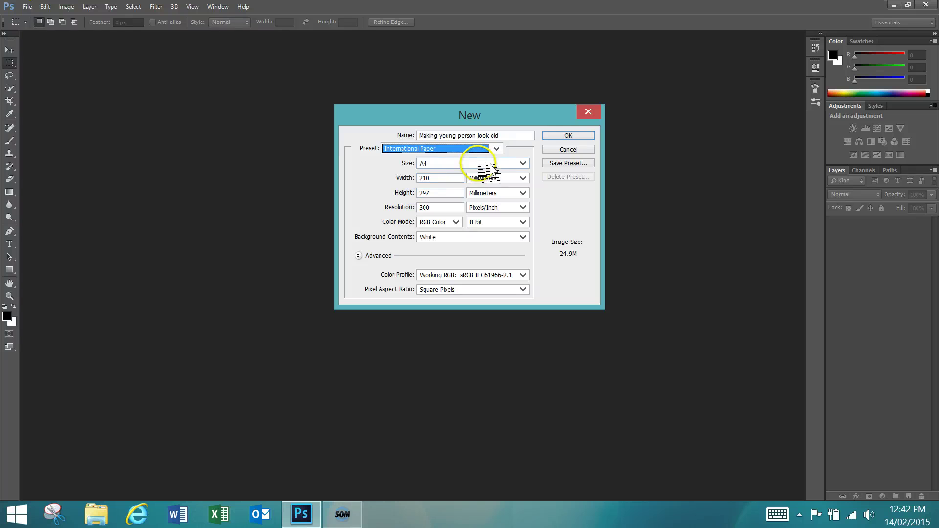
{"action": "left_click", "coordinate": [568, 136]}
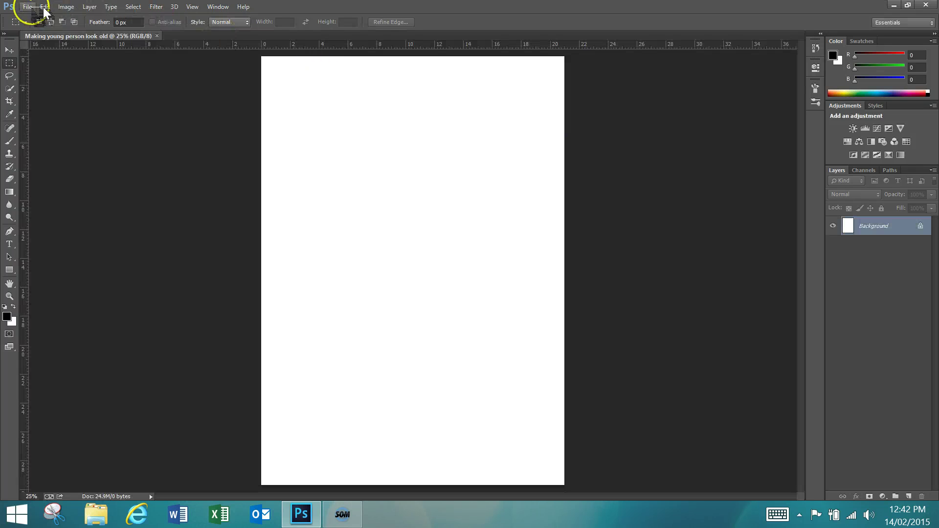
Step: Save the document as a Photoshop file in the "Make young person look old" folder within Documents > Digital Photography
{"action": "left_click", "coordinate": [28, 7]}
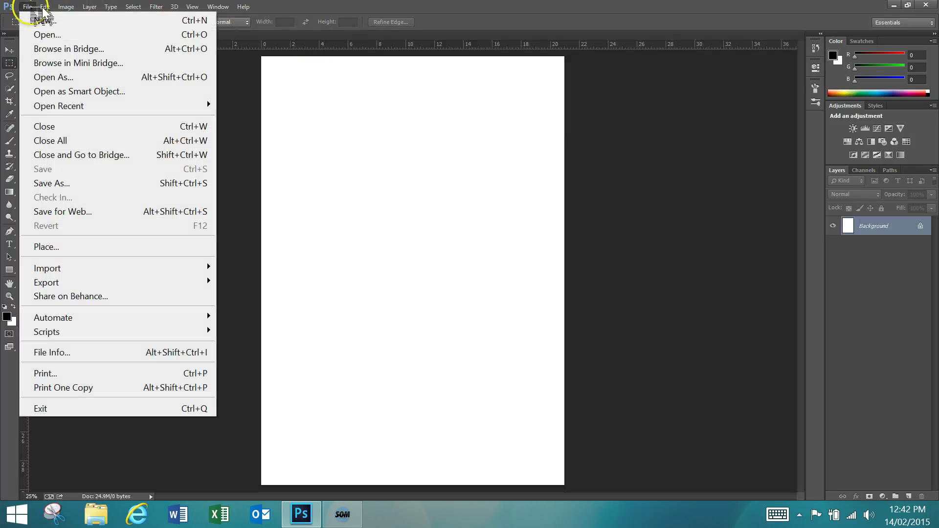
{"action": "left_click", "coordinate": [64, 184]}
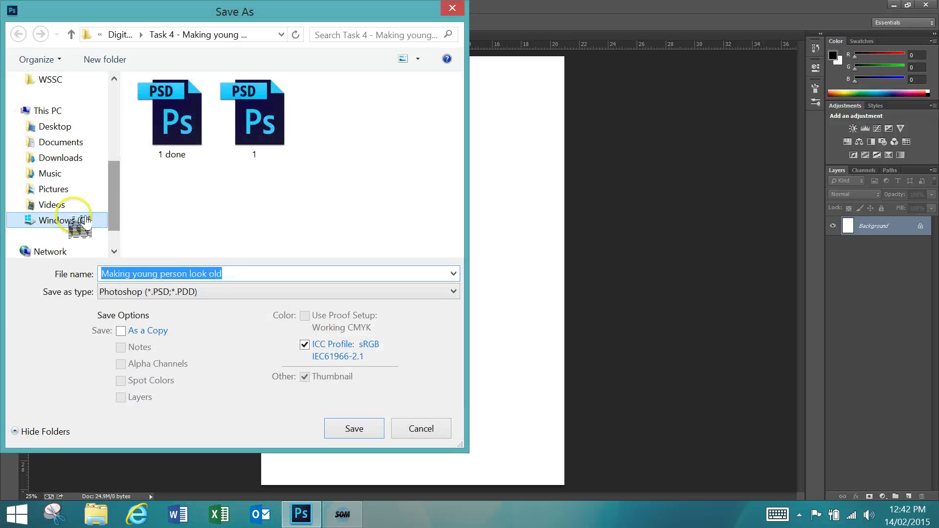
{"action": "left_click", "coordinate": [60, 143]}
{"action": "double_click", "coordinate": [215, 152]}
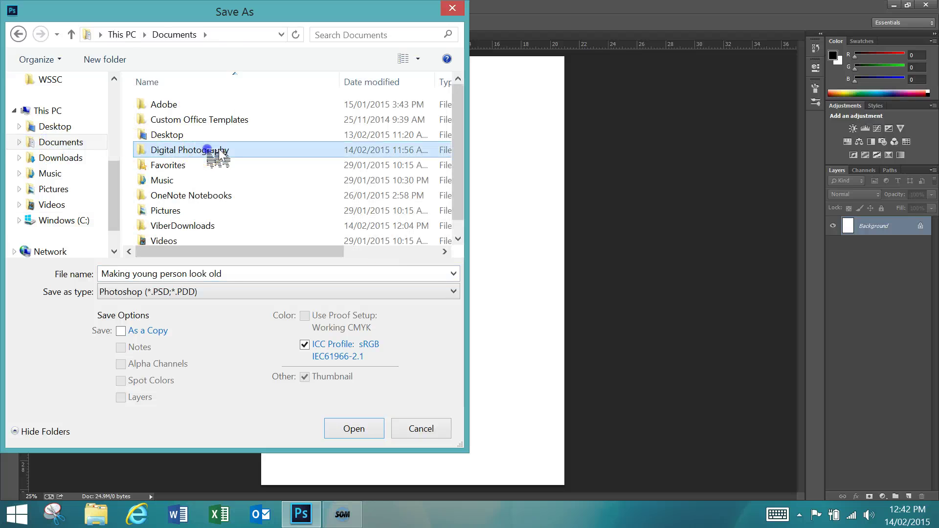
{"action": "double_click", "coordinate": [250, 130]}
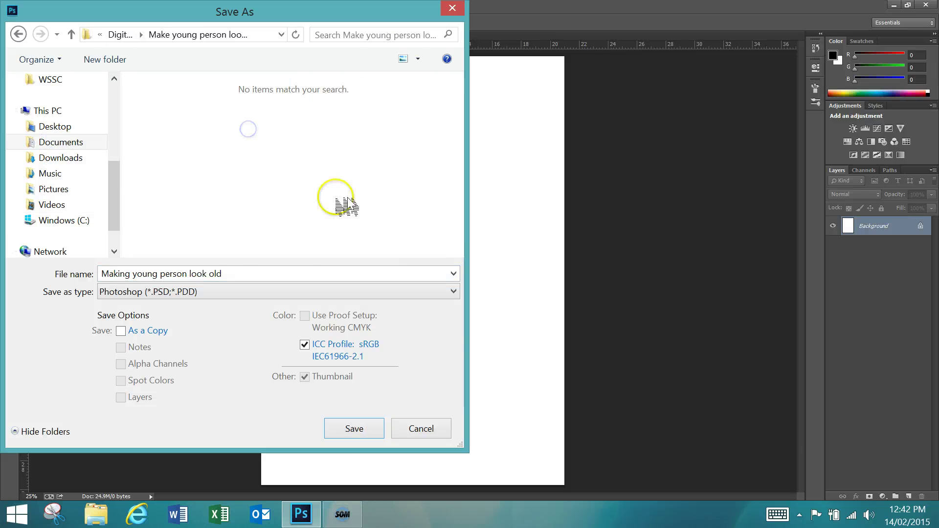
{"action": "left_click", "coordinate": [356, 430]}
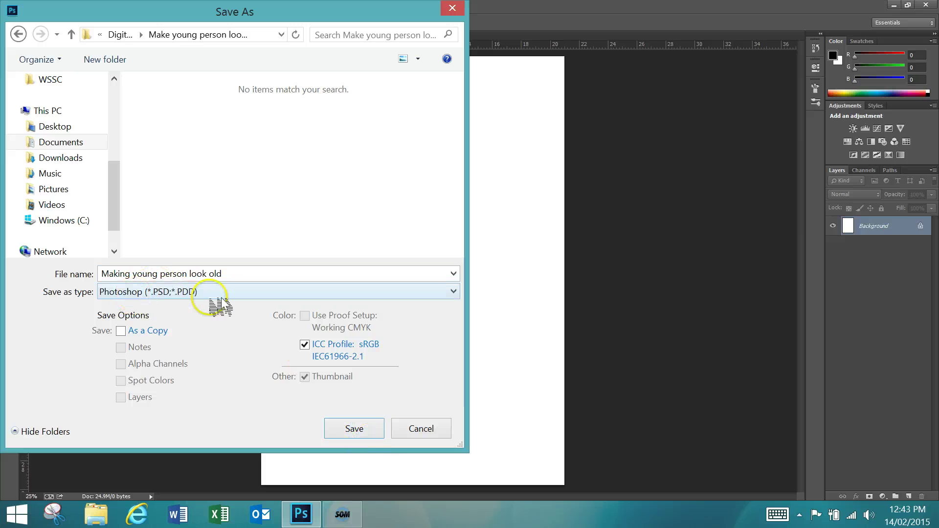
{"action": "left_click", "coordinate": [367, 430]}
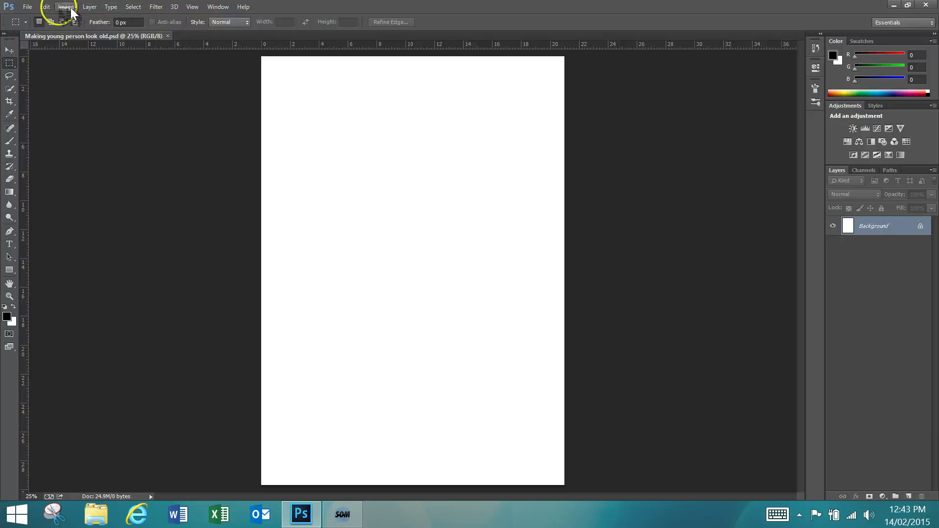
Step: Open the "old" and "young" images together from the "Make young person look old" folder
{"action": "left_click", "coordinate": [30, 7]}
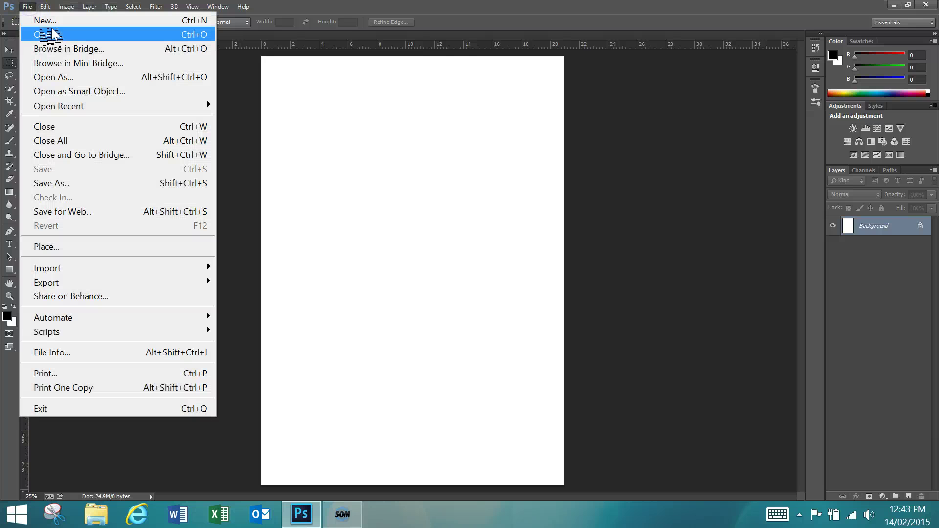
{"action": "left_click", "coordinate": [54, 35]}
{"action": "left_click", "coordinate": [252, 106]}
{"action": "left_click", "coordinate": [360, 120], "text": "ctrl"}
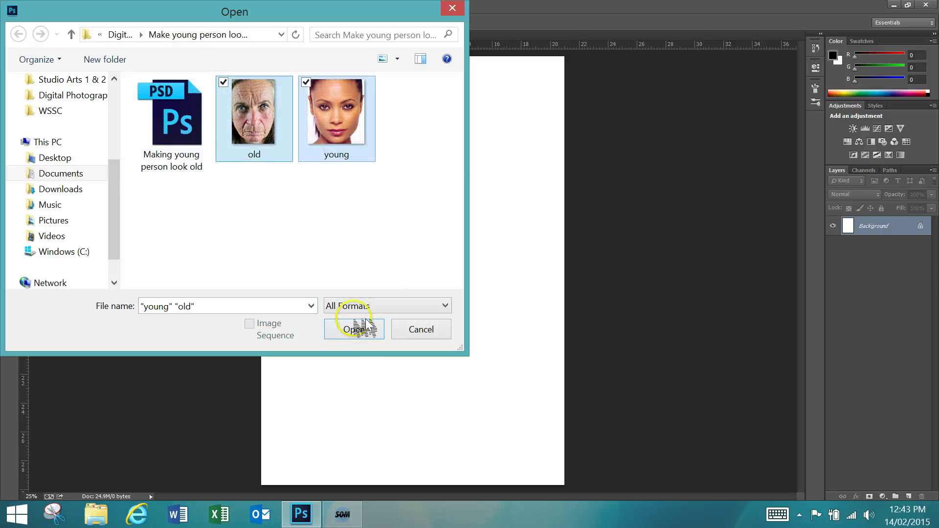
{"action": "left_click", "coordinate": [356, 331]}
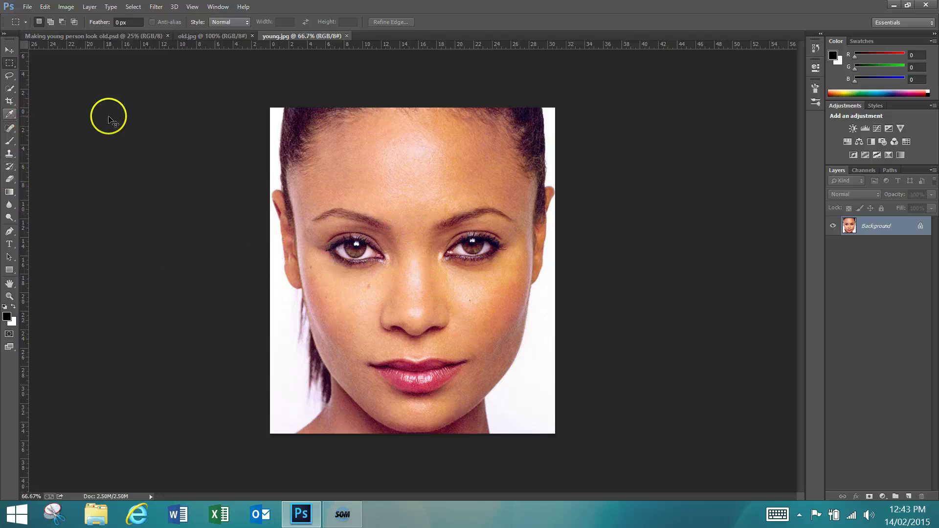
Step: Copy the entire young.jpg image into the "Making young person look old" document as a new layer
{"action": "key", "text": "ctrl+a"}
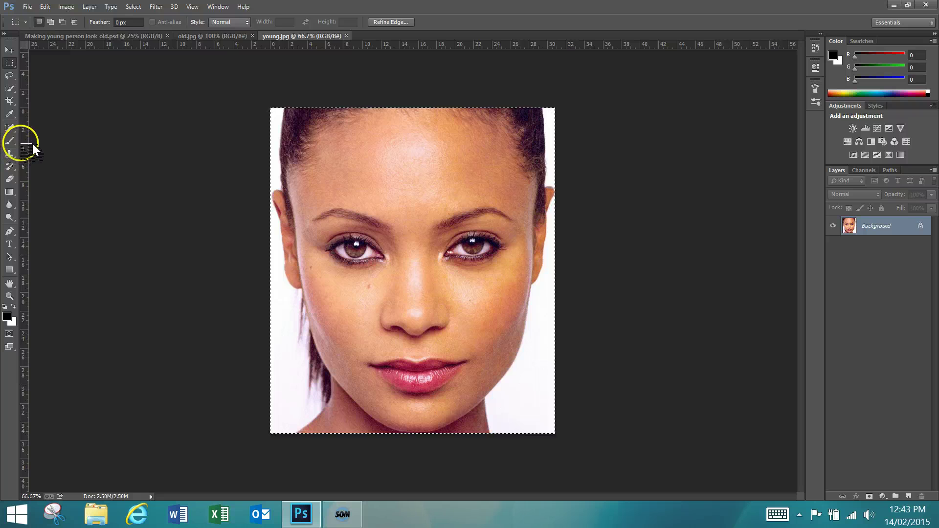
{"action": "left_click", "coordinate": [93, 38]}
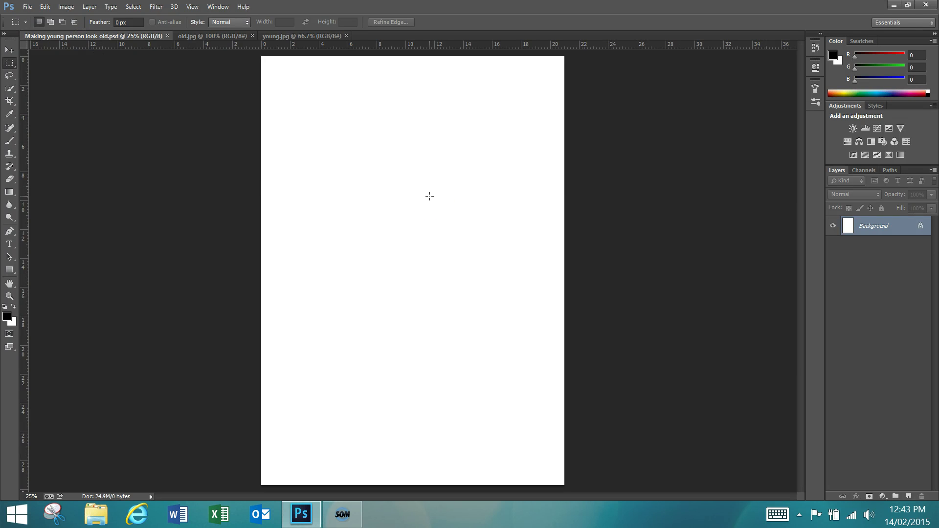
{"action": "left_click_drag", "start_coordinate": [429, 197], "coordinate": [430, 208]}
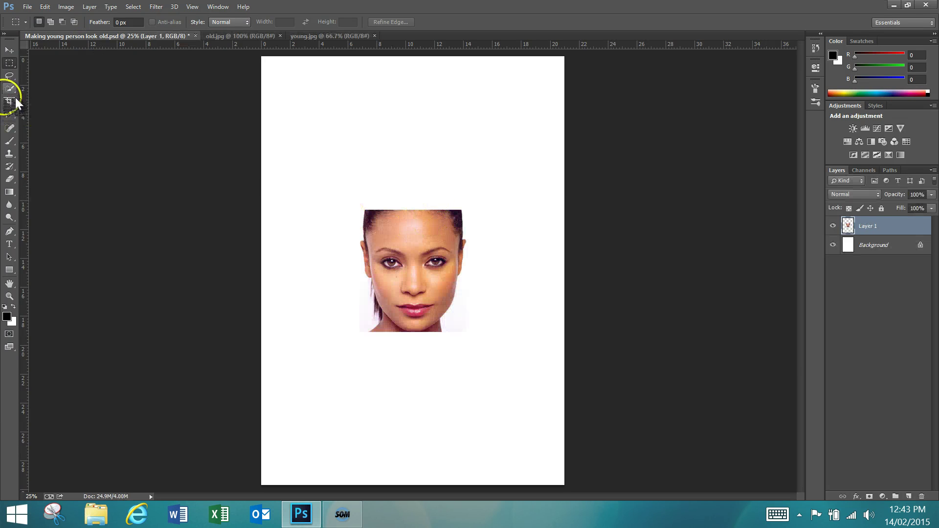
Step: Save the Photoshop document with Maximize Compatibility enabled
{"action": "left_click", "coordinate": [27, 6]}
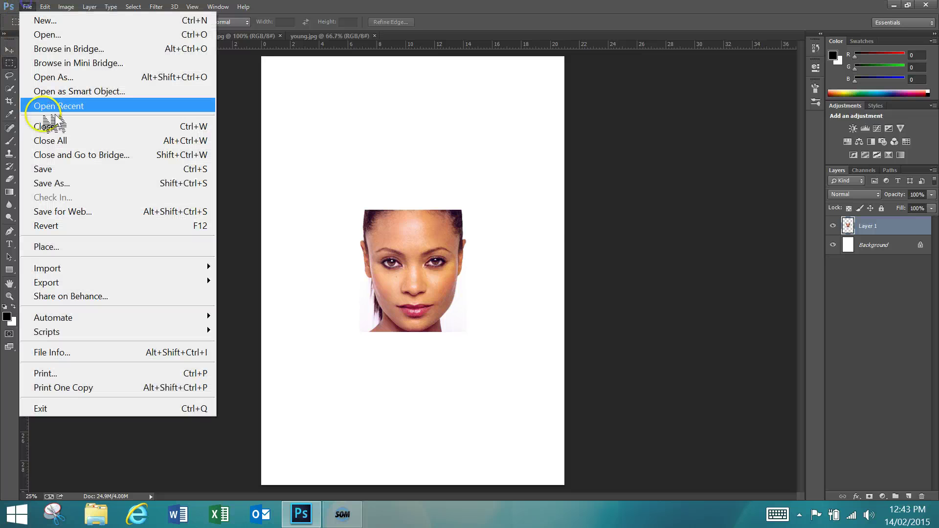
{"action": "left_click", "coordinate": [46, 171]}
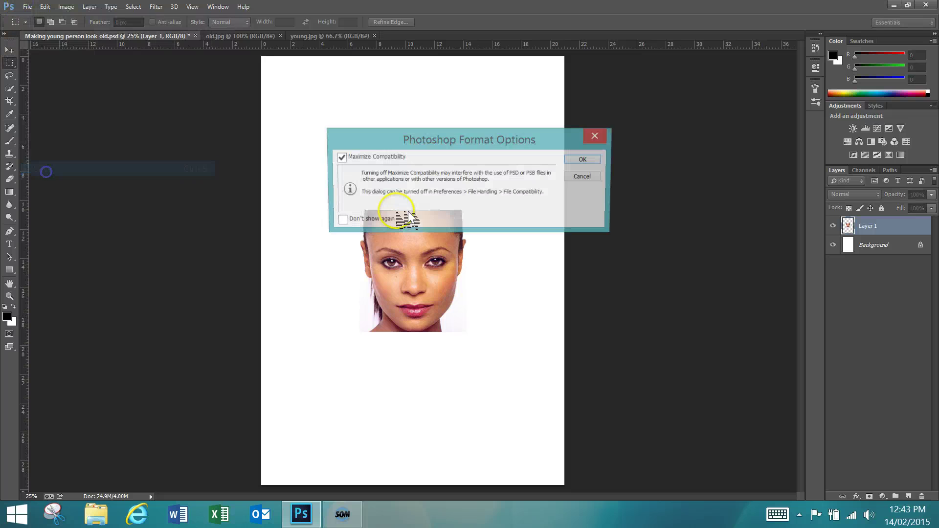
{"action": "left_click", "coordinate": [587, 160]}
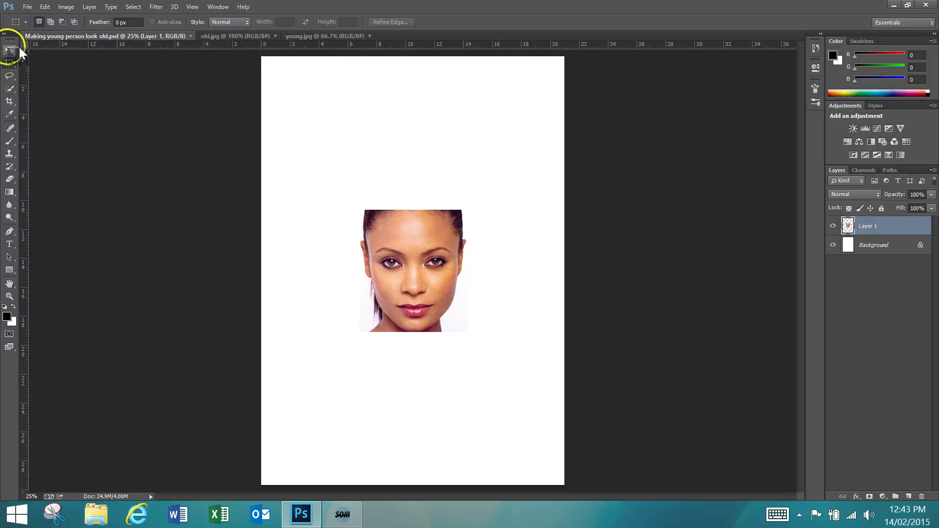
Step: Enlarge the young face layer to about 208% and position it in the middle of the page
{"action": "left_click", "coordinate": [12, 50]}
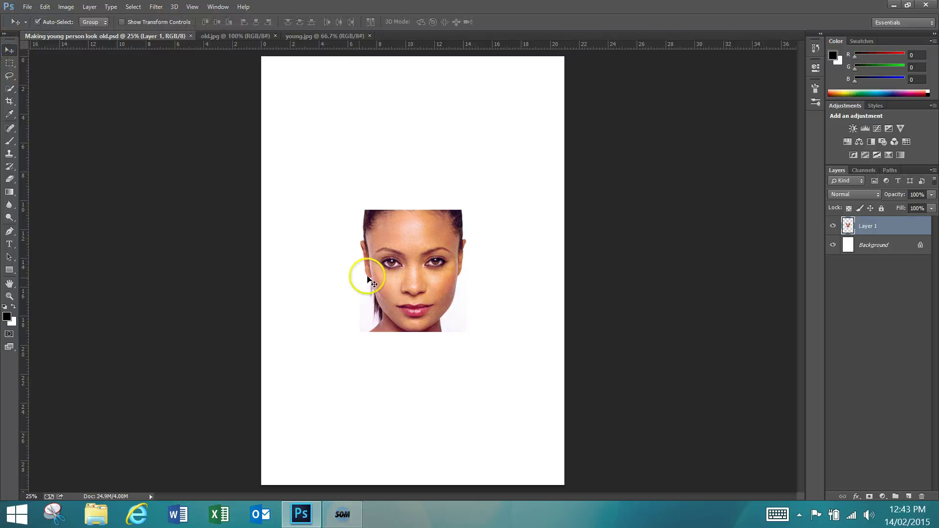
{"action": "left_click_drag", "start_coordinate": [391, 276], "coordinate": [380, 205]}
{"action": "key", "text": "ctrl+t"}
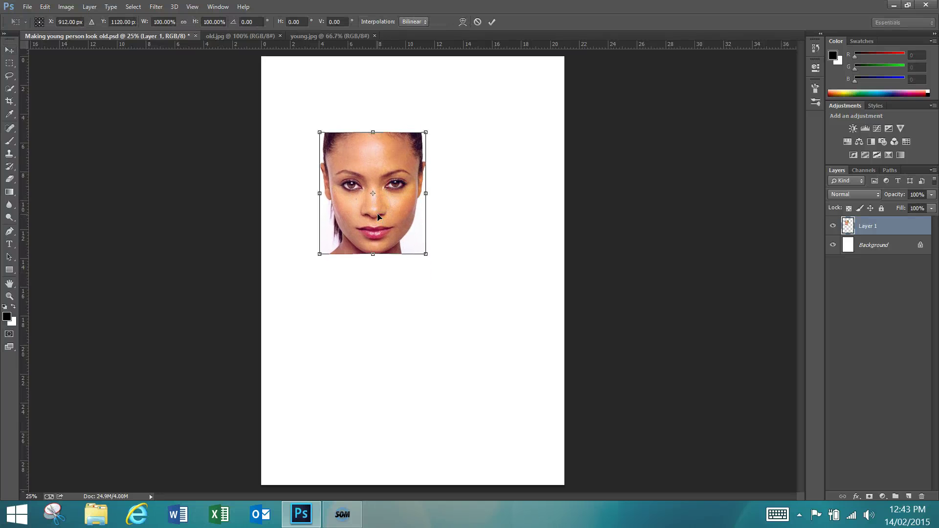
{"action": "left_click_drag", "start_coordinate": [425, 253], "coordinate": [541, 386]}
{"action": "left_click_drag", "start_coordinate": [473, 306], "coordinate": [474, 304]}
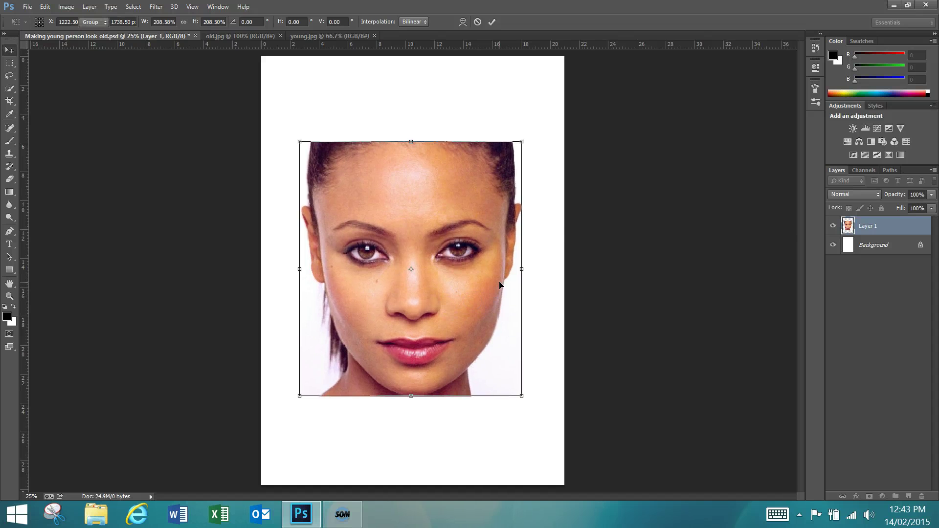
{"action": "key", "text": "Return"}
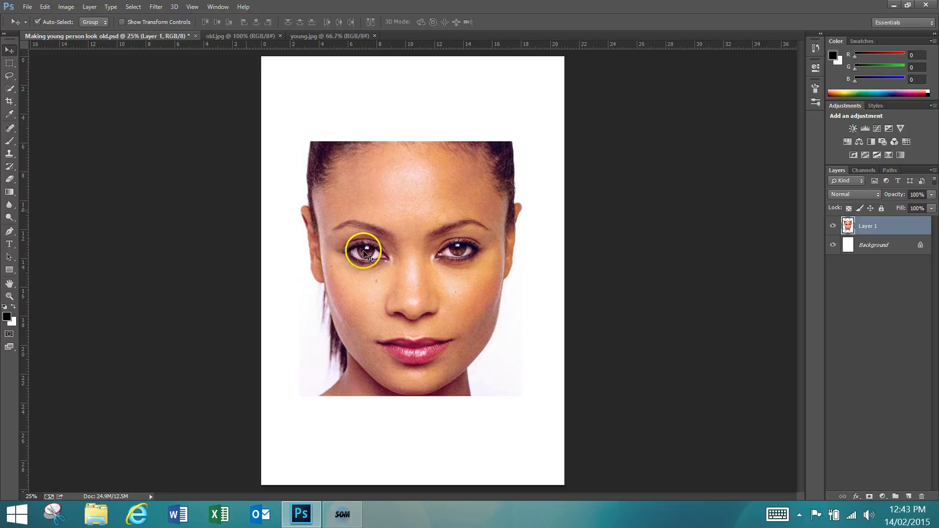
Step: Copy the entire old.jpg image into the A4 document as a layer above the young face
{"action": "left_click", "coordinate": [241, 38]}
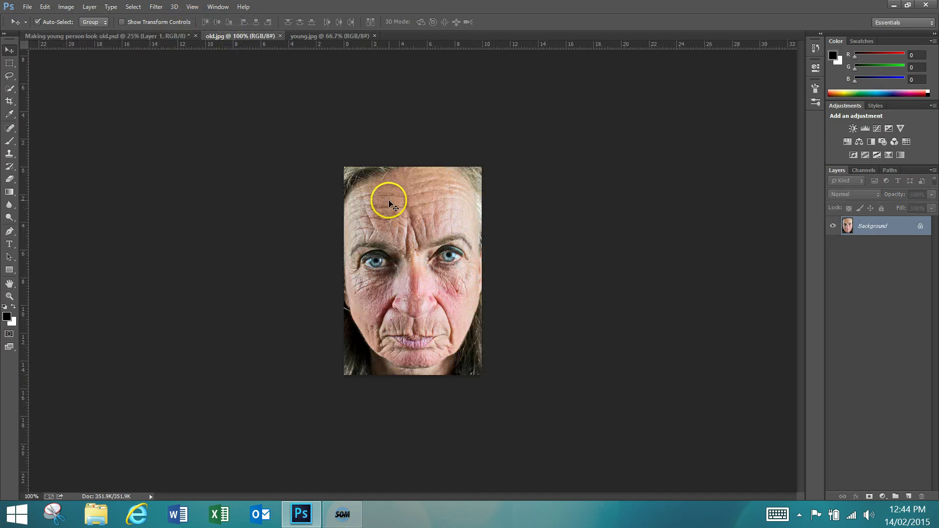
{"action": "key", "text": "ctrl+a"}
{"action": "left_click_drag", "start_coordinate": [357, 184], "coordinate": [557, 200]}
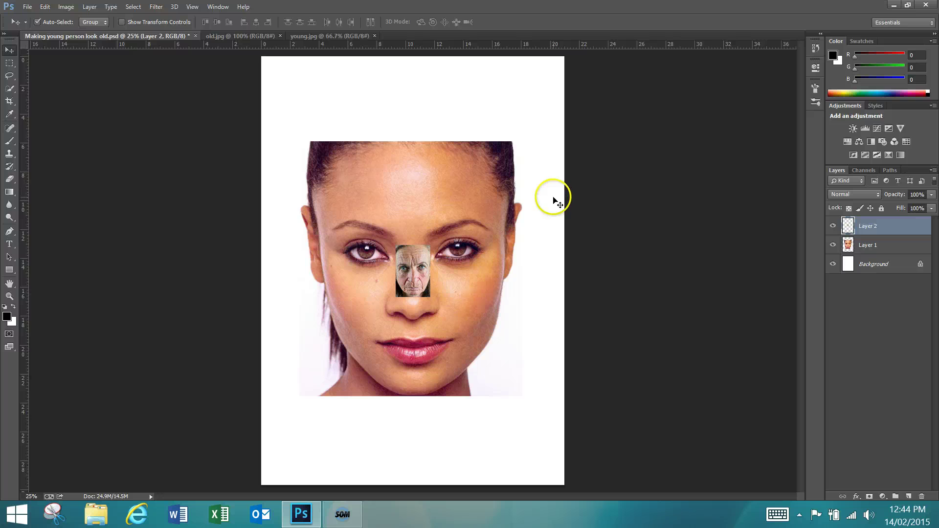
Step: Move the old face to the young face's upper-left corner and stretch it over that face, about 571% wide and 498% high
{"action": "left_click", "coordinate": [304, 267]}
{"action": "left_click_drag", "start_coordinate": [415, 274], "coordinate": [325, 174]}
{"action": "key", "text": "ctrl+t"}
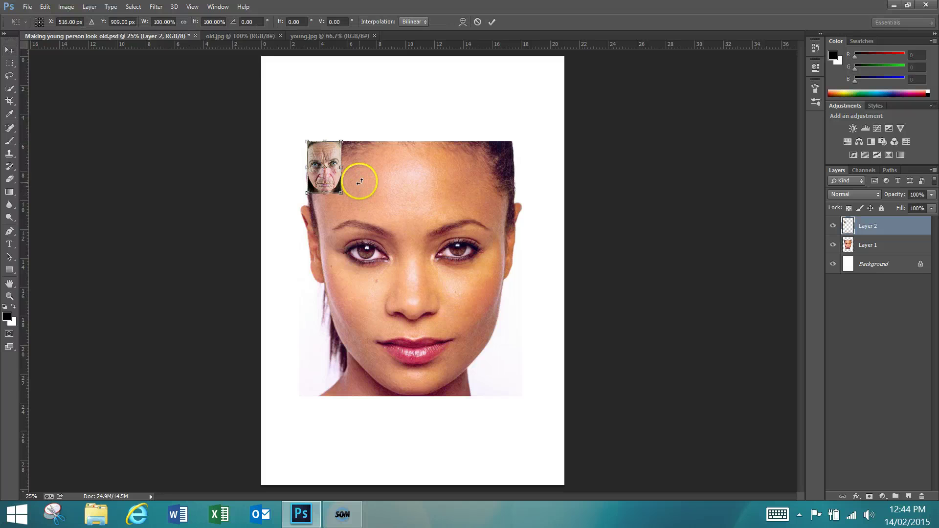
{"action": "left_click_drag", "start_coordinate": [340, 193], "coordinate": [503, 400]}
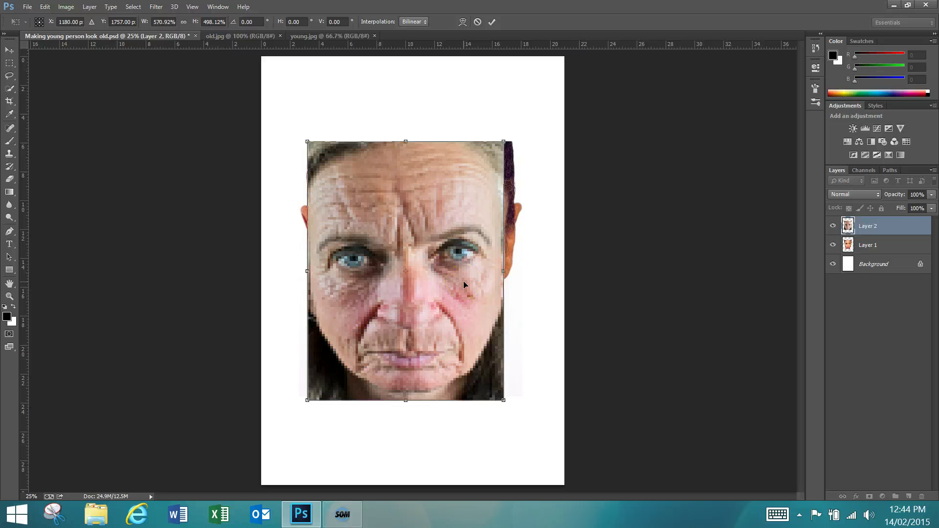
{"action": "key", "text": "Return"}
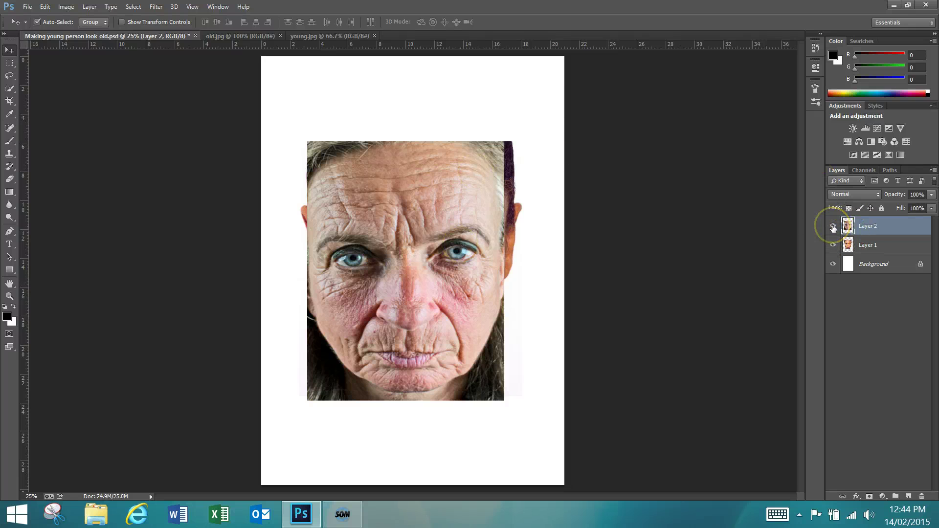
Step: Hide the old face layer and place horizontal guides through the young face's eyes, base of the nose and mouth
{"action": "left_click", "coordinate": [833, 226]}
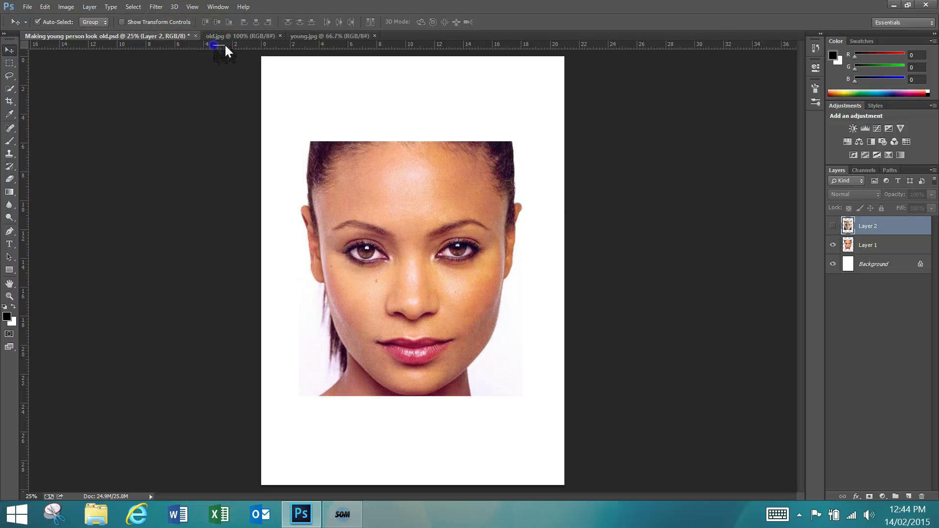
{"action": "left_click", "coordinate": [193, 7]}
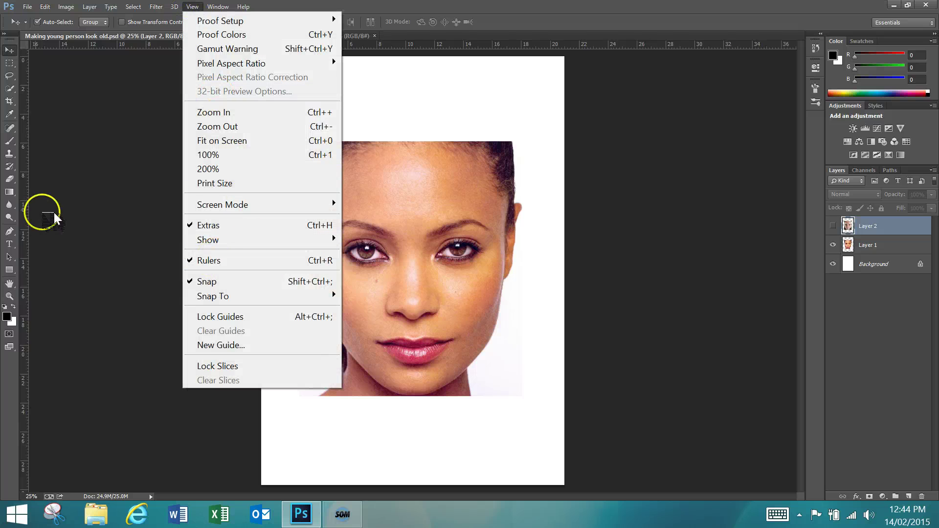
{"action": "left_click", "coordinate": [81, 201]}
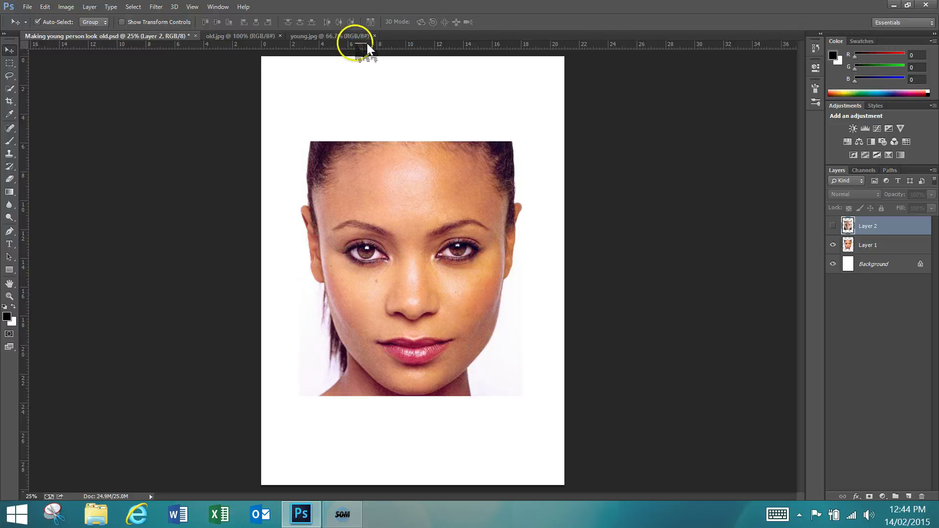
{"action": "left_click_drag", "start_coordinate": [366, 43], "coordinate": [367, 251]}
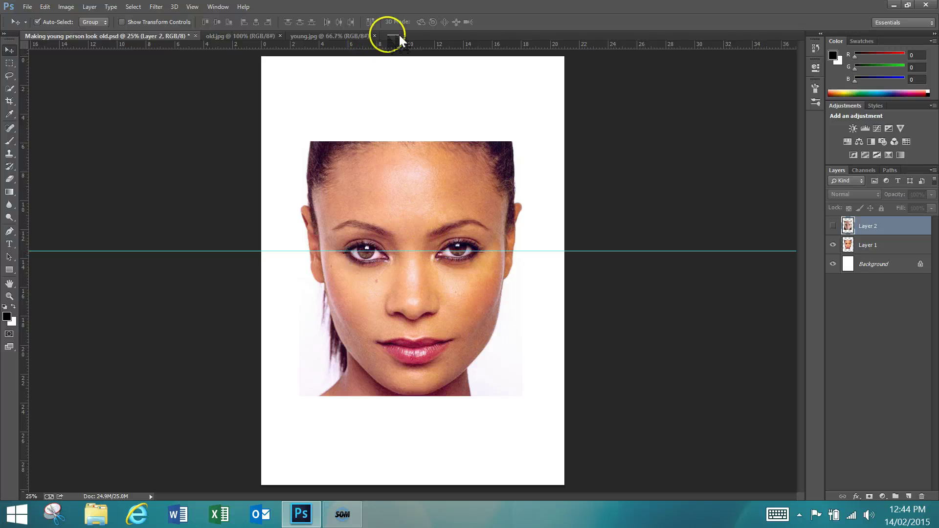
{"action": "left_click_drag", "start_coordinate": [402, 45], "coordinate": [402, 313]}
{"action": "left_click_drag", "start_coordinate": [411, 44], "coordinate": [411, 348]}
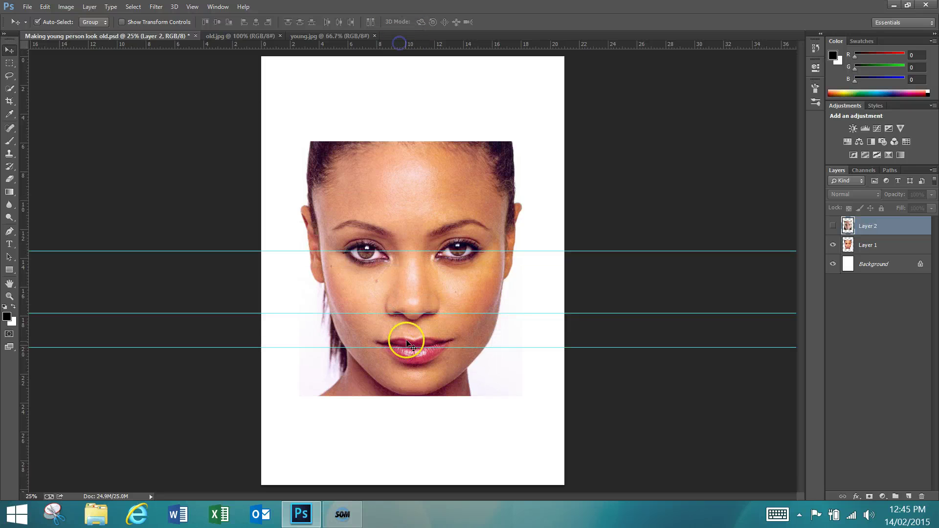
Step: Place vertical guides through both pupils and the centre of the young face's nose
{"action": "left_click_drag", "start_coordinate": [23, 141], "coordinate": [457, 192]}
{"action": "left_click_drag", "start_coordinate": [25, 158], "coordinate": [366, 192]}
{"action": "left_click_drag", "start_coordinate": [24, 166], "coordinate": [413, 193]}
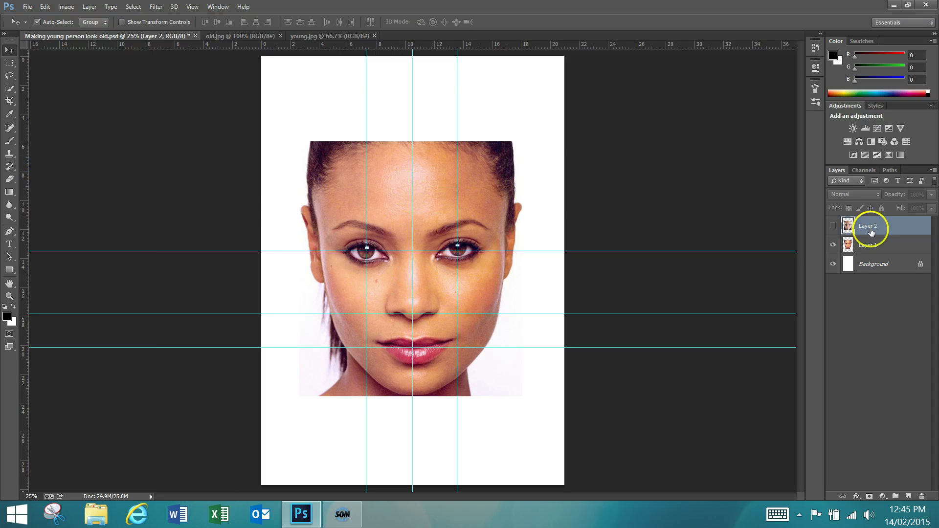
Step: Show the old face layer and lower its opacity to 52% to compare its features with the young face
{"action": "left_click", "coordinate": [832, 227]}
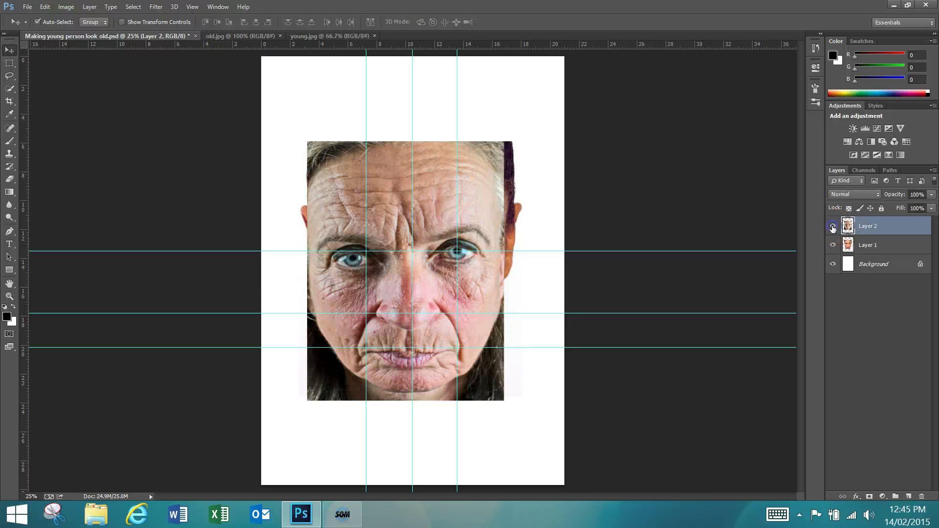
{"action": "left_click", "coordinate": [932, 194]}
{"action": "left_click", "coordinate": [927, 208]}
{"action": "left_click_drag", "start_coordinate": [929, 209], "coordinate": [929, 209]}
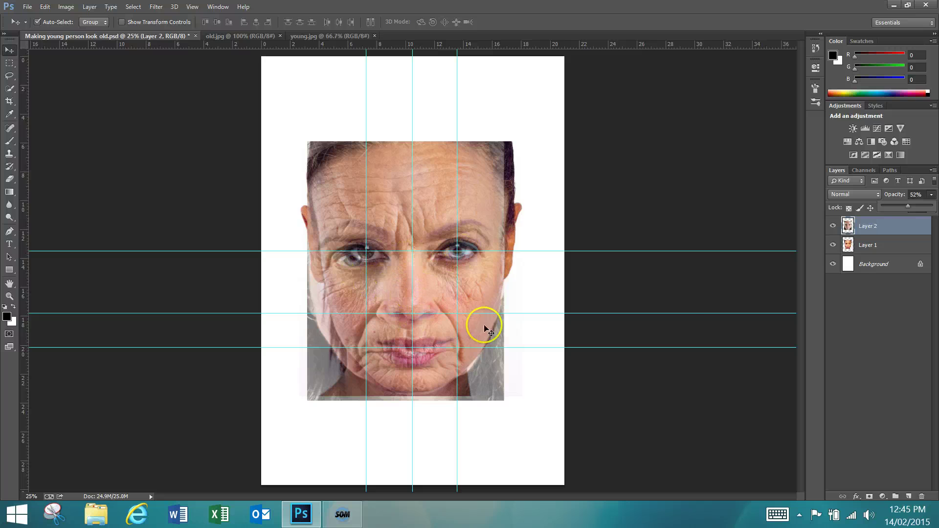
Step: Restore the old face layer's opacity to 100%
{"action": "left_click", "coordinate": [908, 206]}
{"action": "left_click_drag", "start_coordinate": [921, 209], "coordinate": [932, 207]}
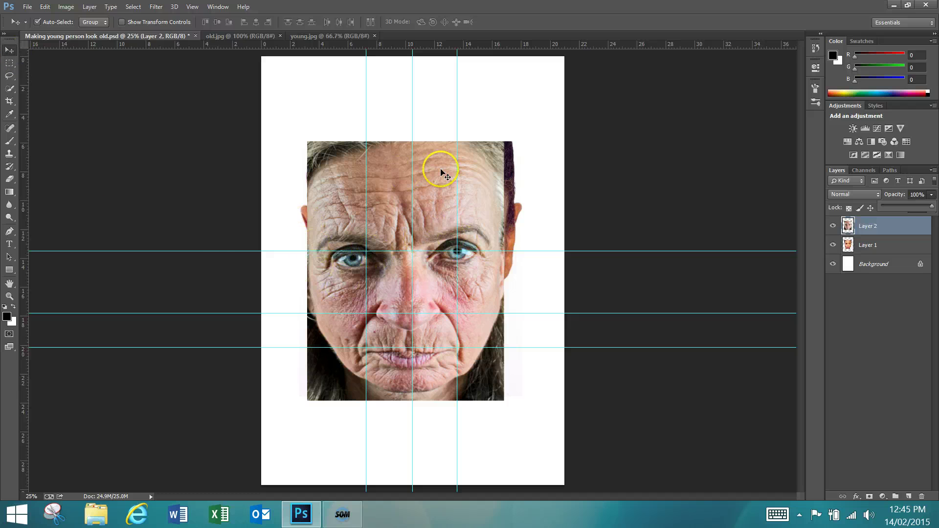
{"action": "left_click", "coordinate": [336, 161]}
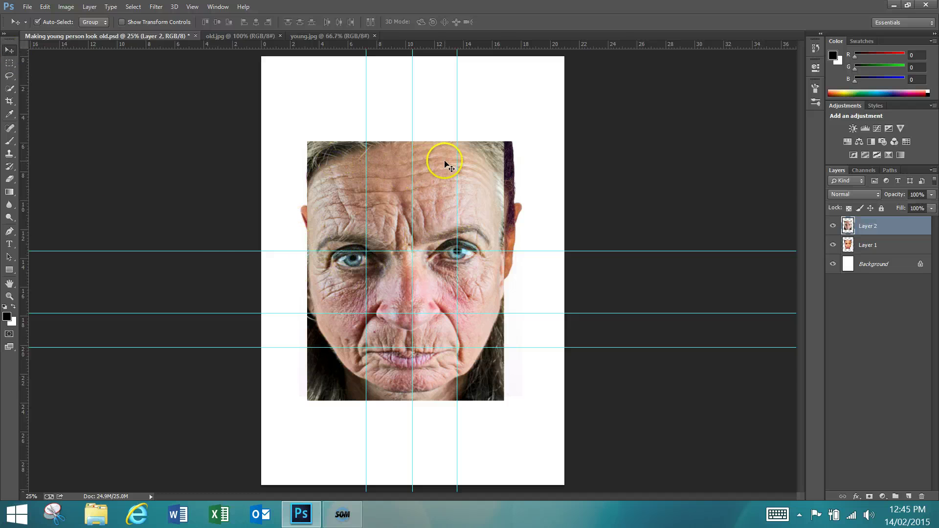
Step: Start a Warp transform on the old face layer and shift the eye on the image's left side onto its guide intersection
{"action": "key", "text": "ctrl+t"}
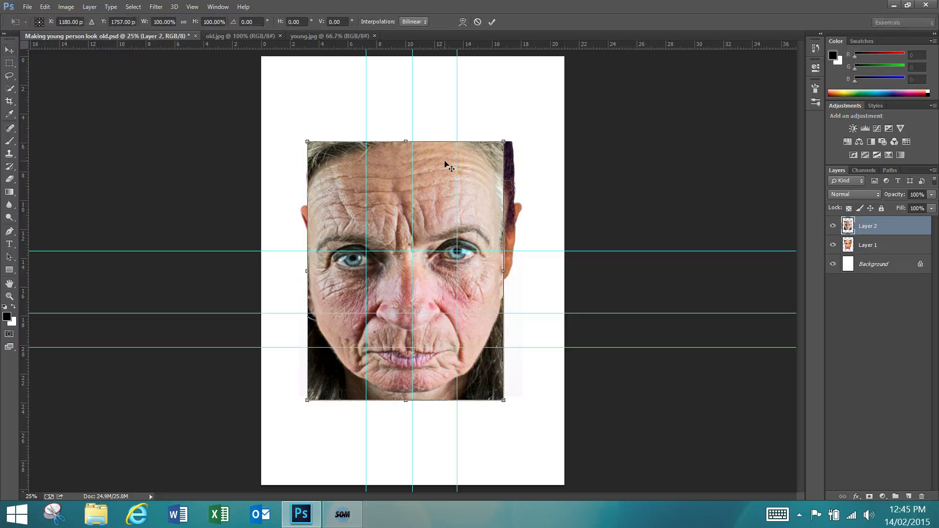
{"action": "left_click", "coordinate": [473, 21]}
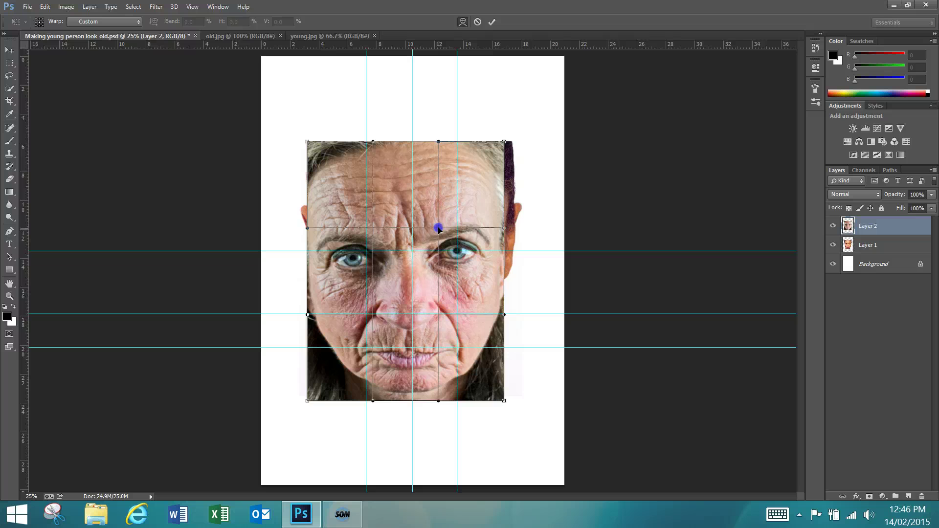
{"action": "left_click", "coordinate": [454, 262]}
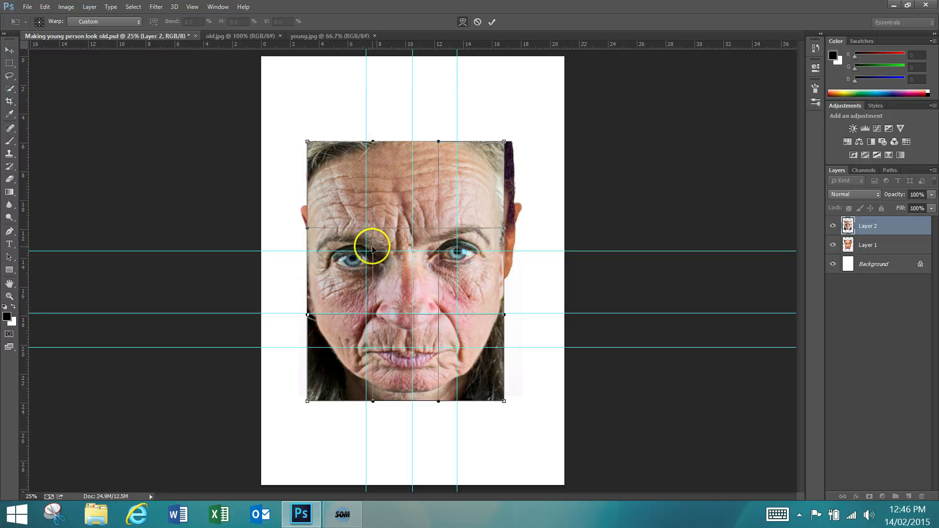
{"action": "mouse_move", "coordinate": [372, 250]}
{"action": "left_mouse_down"}
{"action": "mouse_move", "coordinate": [343, 256]}
{"action": "mouse_move", "coordinate": [373, 249]}
{"action": "left_mouse_up"}
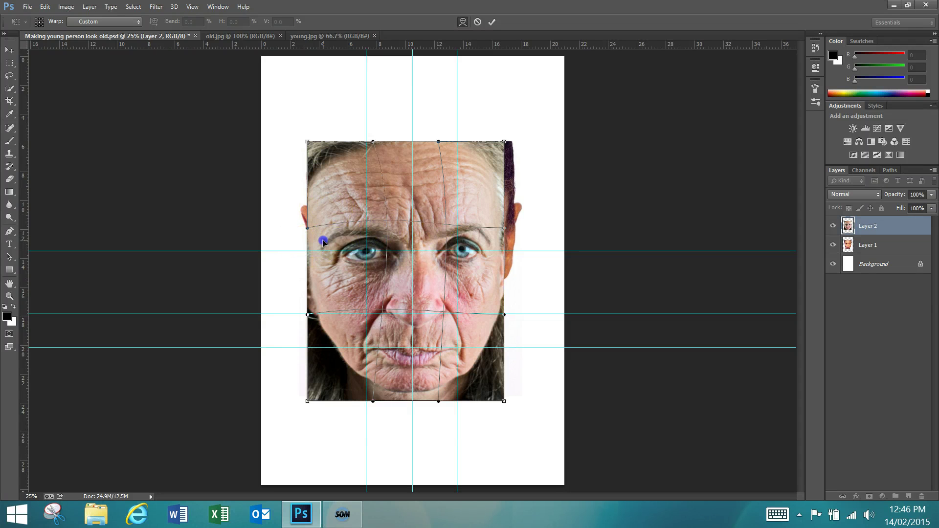
{"action": "left_click_drag", "start_coordinate": [307, 228], "coordinate": [307, 228]}
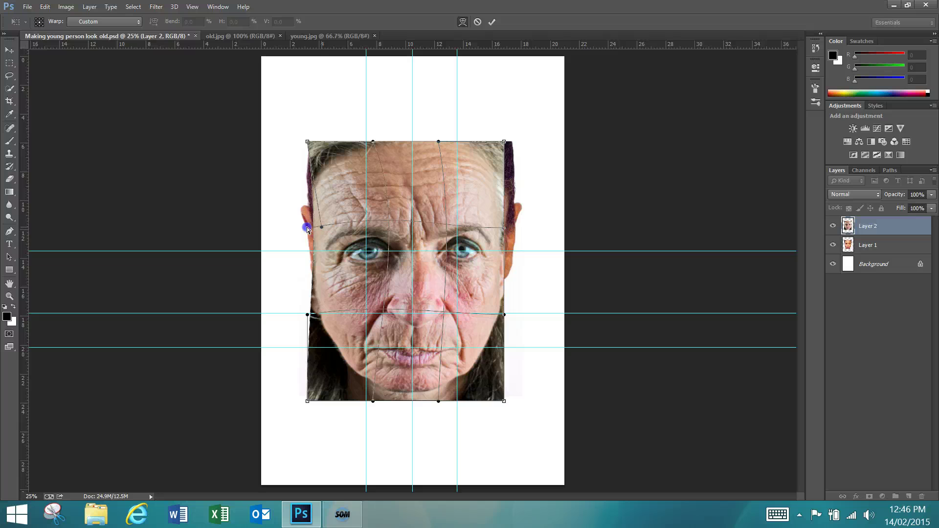
Step: Warp the old face so its eyes, nose and mouth line up with the guides, and apply the transform
{"action": "left_click_drag", "start_coordinate": [409, 254], "coordinate": [455, 251]}
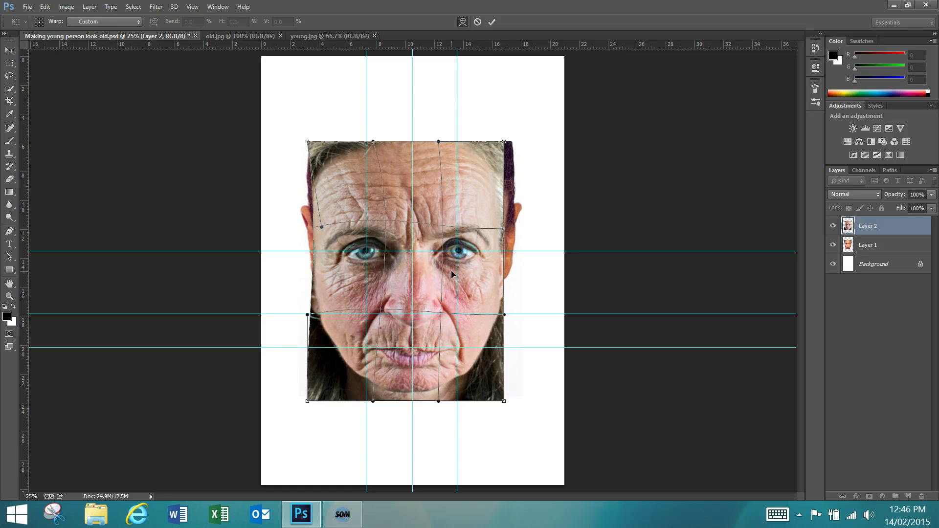
{"action": "left_click_drag", "start_coordinate": [413, 315], "coordinate": [413, 310]}
{"action": "left_click_drag", "start_coordinate": [373, 254], "coordinate": [373, 254]}
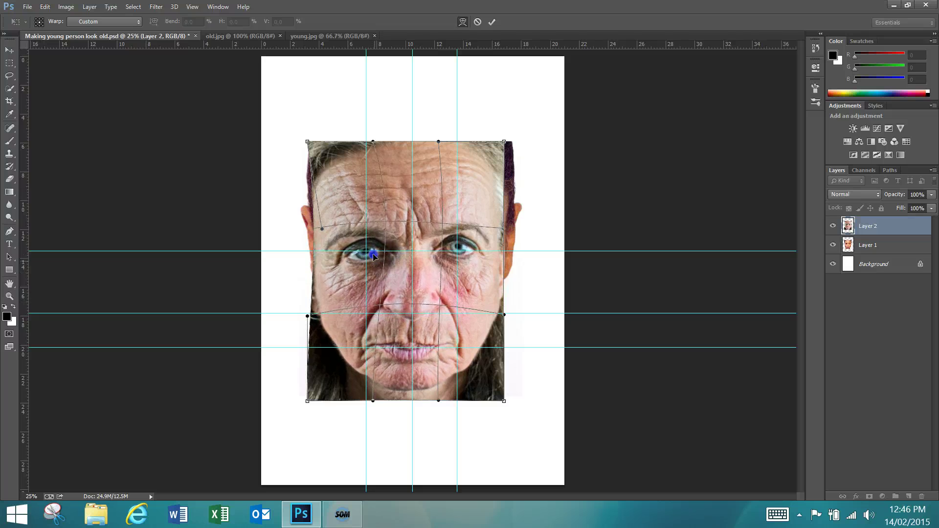
{"action": "left_click_drag", "start_coordinate": [462, 265], "coordinate": [463, 265]}
{"action": "left_click_drag", "start_coordinate": [411, 356], "coordinate": [412, 359]}
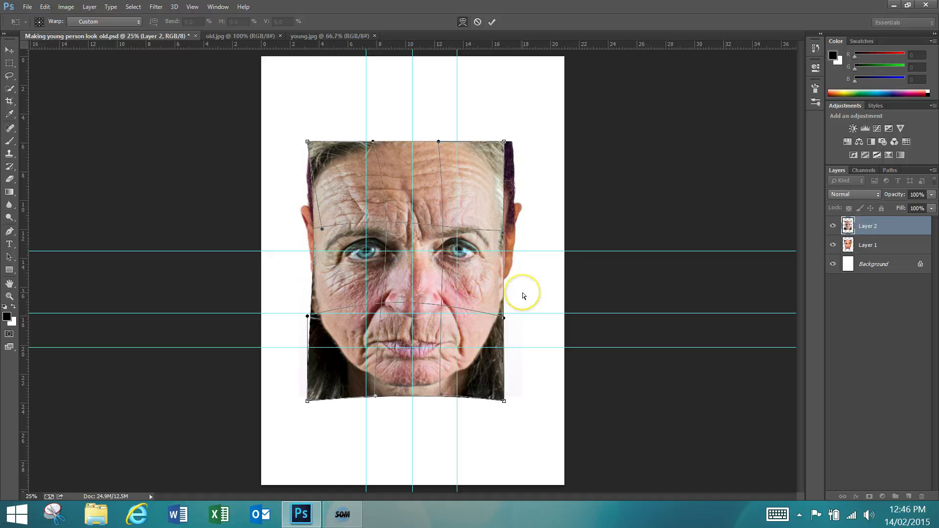
{"action": "key", "text": "v"}
{"action": "key", "text": "Return"}
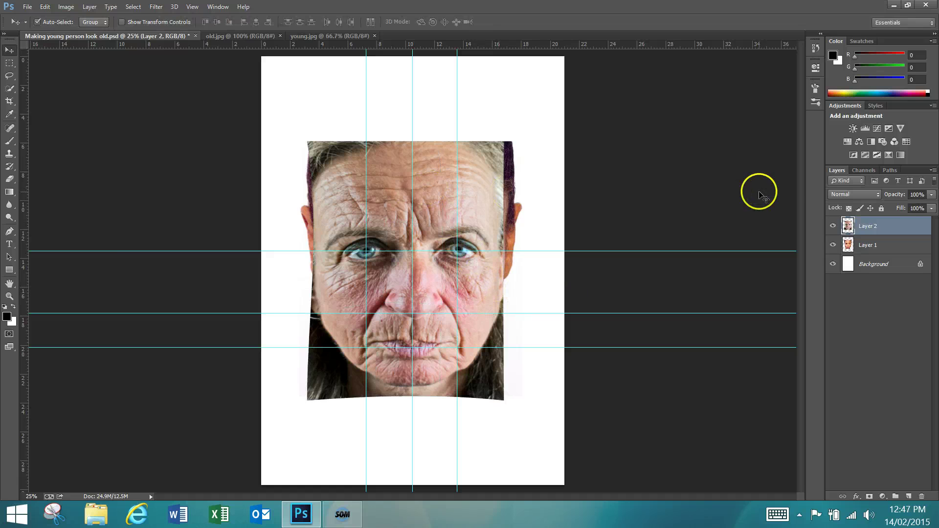
Step: Add a layer mask to the old face layer, keeping the layer's opacity at 100%
{"action": "left_click", "coordinate": [932, 194]}
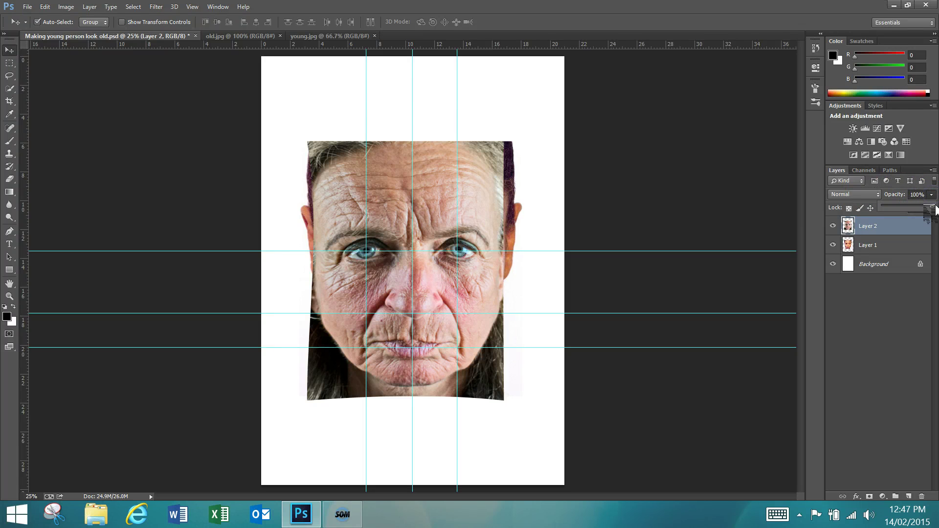
{"action": "left_click_drag", "start_coordinate": [935, 209], "coordinate": [936, 205]}
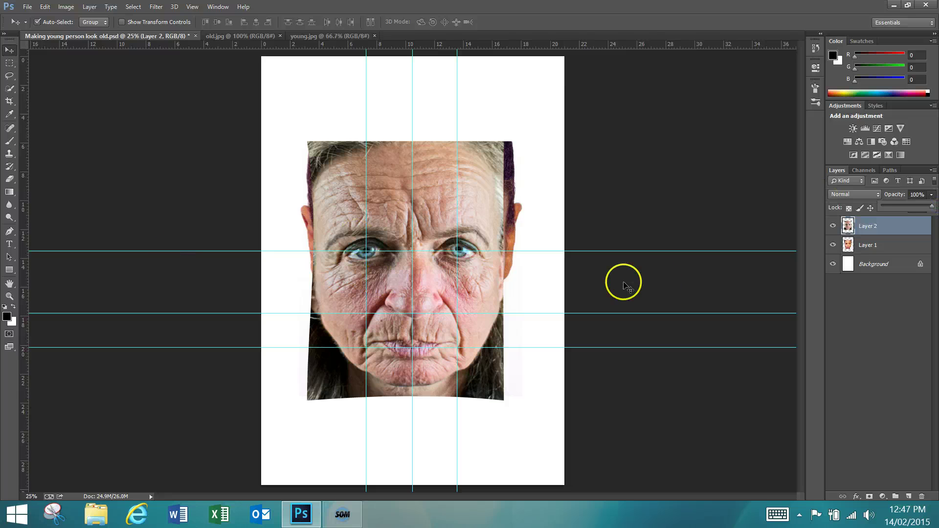
{"action": "left_click", "coordinate": [867, 228]}
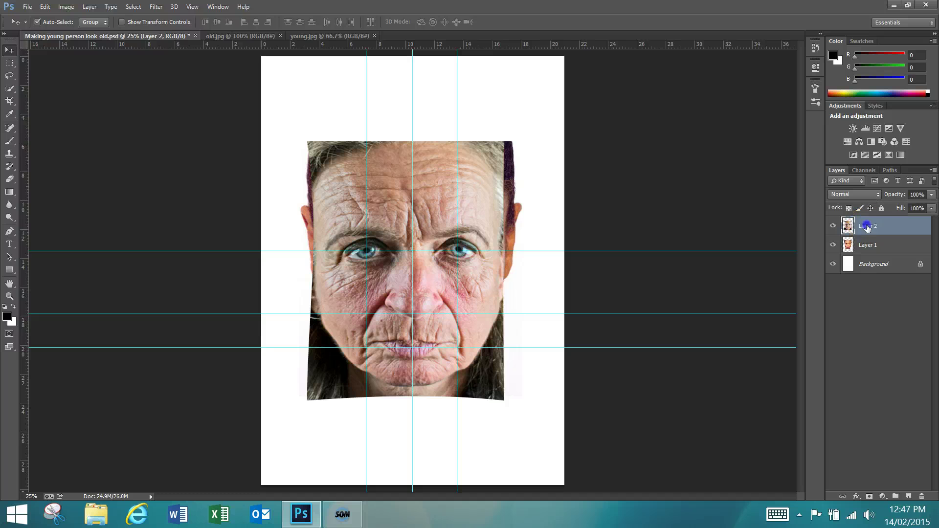
{"action": "left_click", "coordinate": [869, 498]}
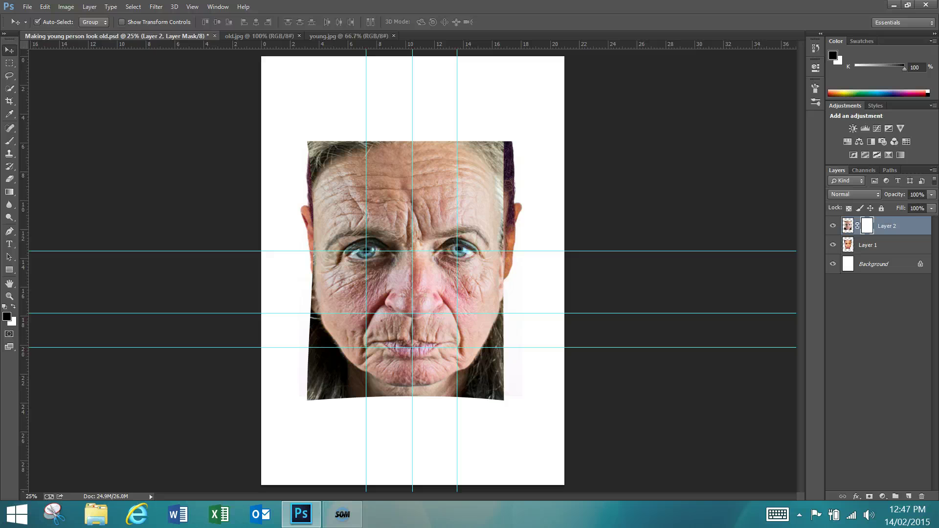
Step: Use black as the foreground colour and set up the Brush tool with a size of 500 px
{"action": "left_click", "coordinate": [14, 269]}
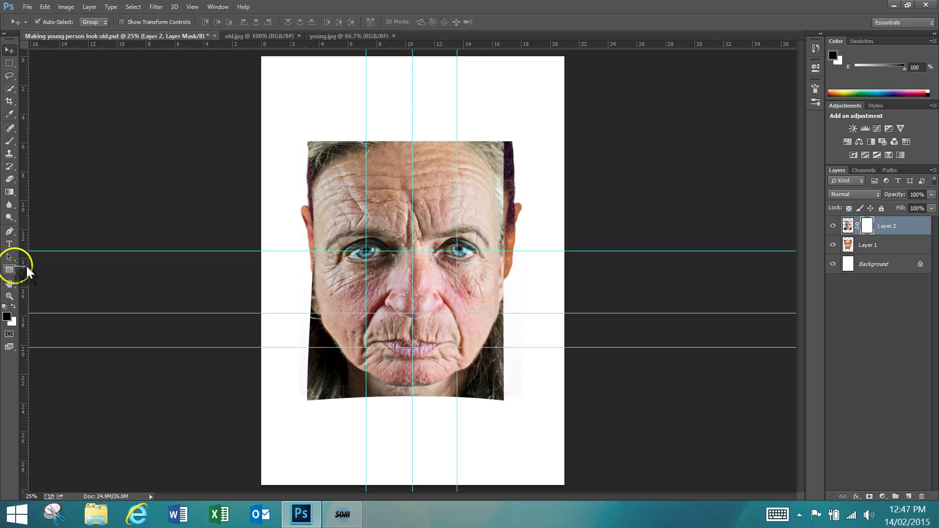
{"action": "left_click", "coordinate": [15, 317]}
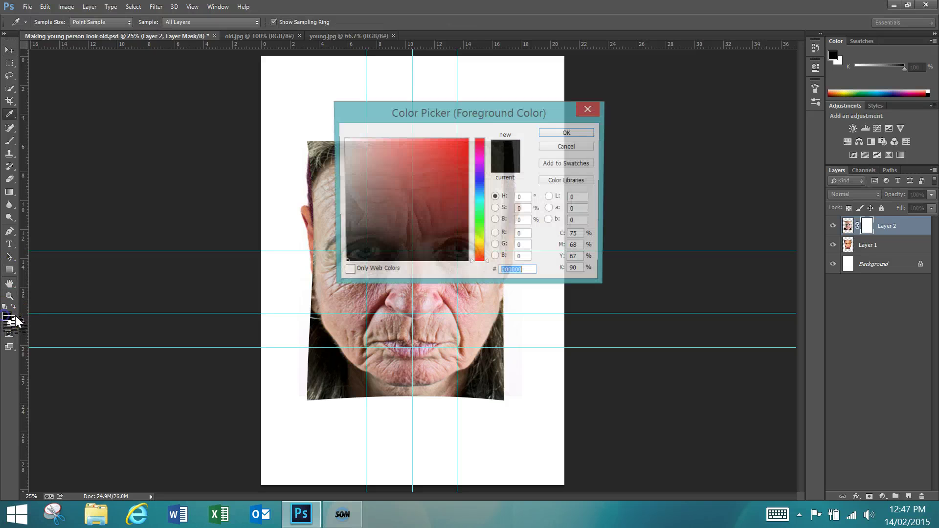
{"action": "left_click", "coordinate": [579, 133]}
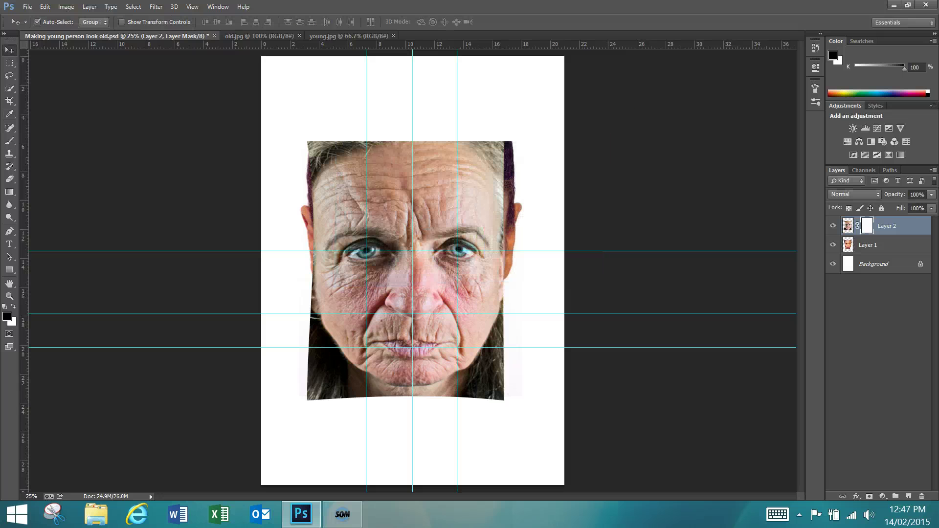
{"action": "left_click", "coordinate": [11, 141]}
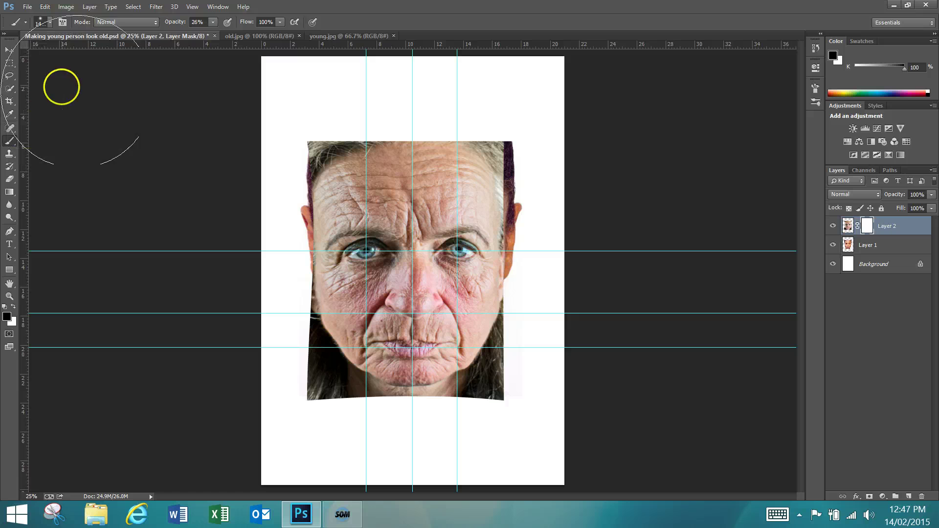
{"action": "key", "text": "bracketleft"}
{"action": "key", "text": "bracketleft"}
{"action": "key", "text": "bracketleft"}
{"action": "key", "text": "bracketleft"}
{"action": "key", "text": "bracketleft"}
{"action": "key", "text": "bracketleft"}
{"action": "key", "text": "bracketleft"}
{"action": "key", "text": "bracketleft"}
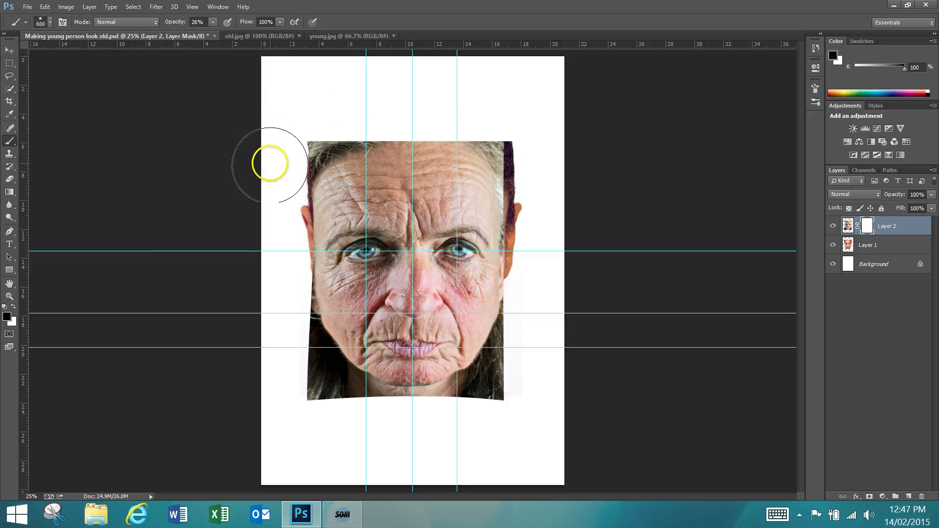
{"action": "key", "text": "bracketleft"}
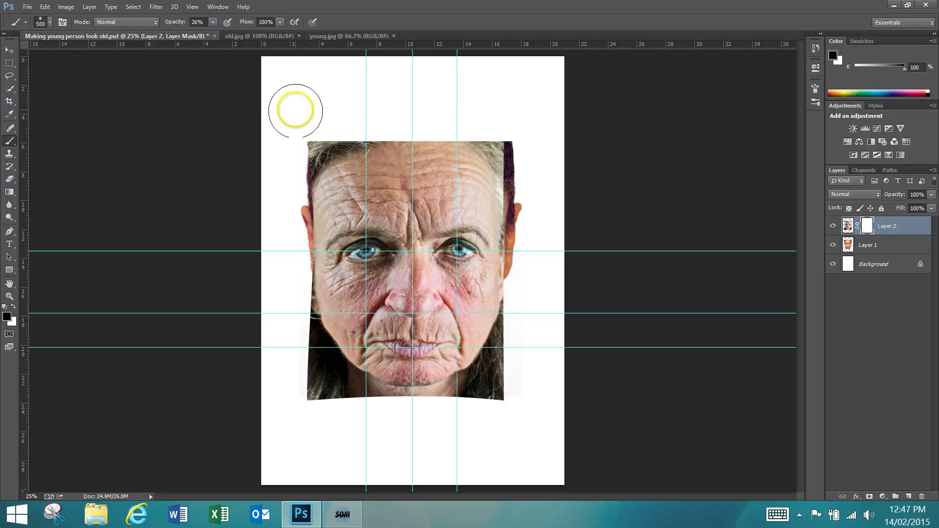
Step: Set the brush to 100% opacity in Normal mode, with a soft 13% hardness
{"action": "left_click", "coordinate": [213, 22]}
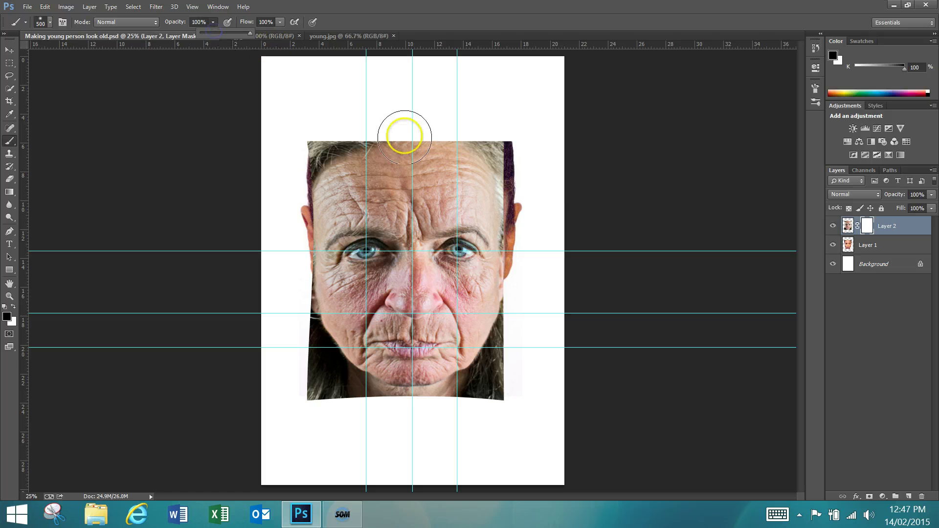
{"action": "left_click", "coordinate": [122, 22]}
{"action": "left_click", "coordinate": [121, 23]}
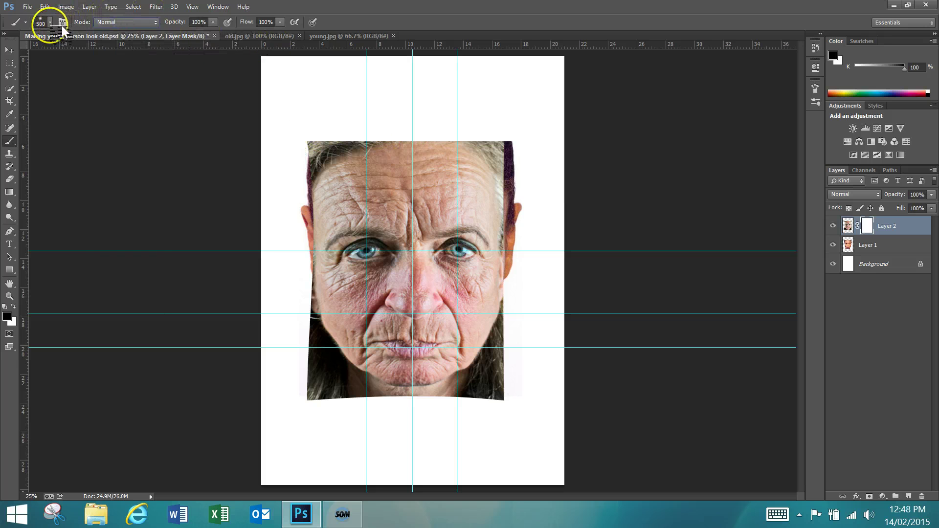
{"action": "left_click", "coordinate": [50, 22]}
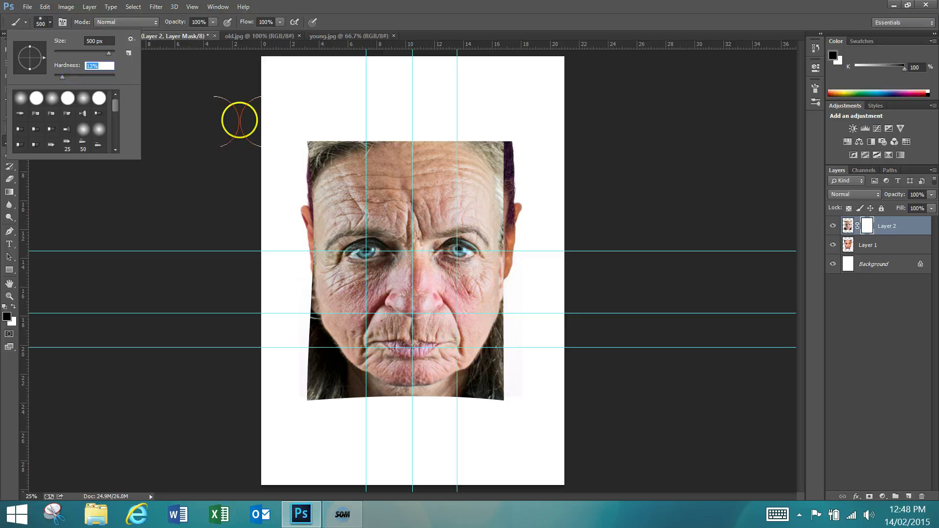
Step: Paint black on the mask over the old hair along the forehead and the image's right side, and restore the right cheek edge with white
{"action": "left_click", "coordinate": [290, 138]}
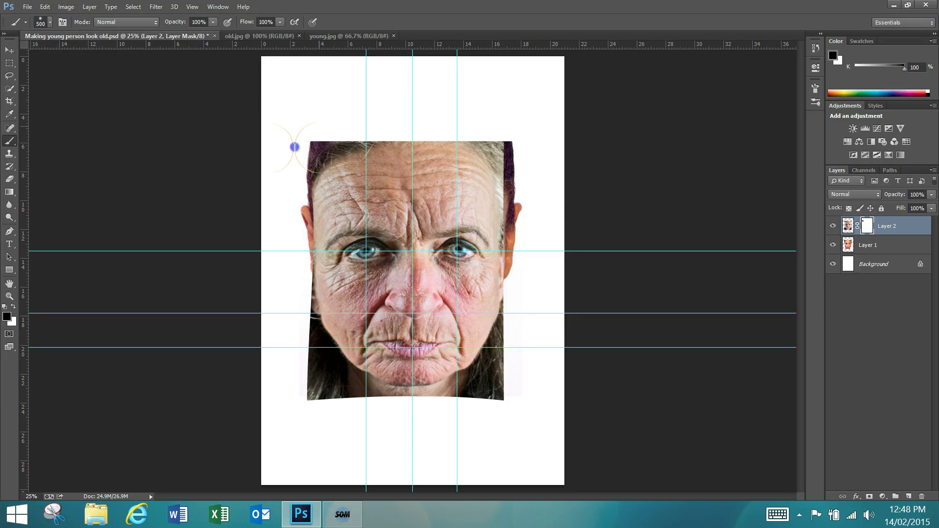
{"action": "mouse_move", "coordinate": [351, 125]}
{"action": "left_mouse_down"}
{"action": "mouse_move", "coordinate": [404, 123]}
{"action": "mouse_move", "coordinate": [499, 147]}
{"action": "mouse_move", "coordinate": [526, 186]}
{"action": "left_mouse_up"}
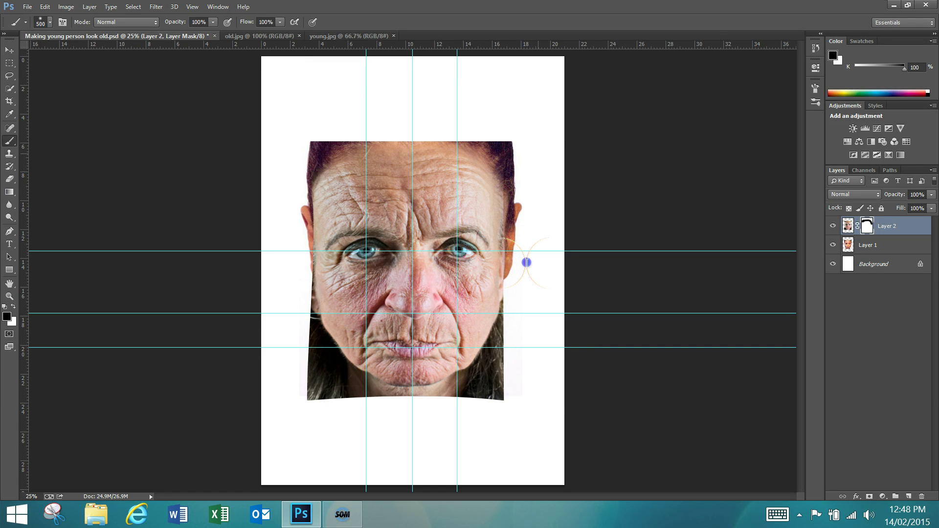
{"action": "mouse_move", "coordinate": [535, 240]}
{"action": "left_mouse_down"}
{"action": "mouse_move", "coordinate": [513, 373]}
{"action": "mouse_move", "coordinate": [482, 407]}
{"action": "mouse_move", "coordinate": [510, 361]}
{"action": "left_mouse_up"}
{"action": "mouse_move", "coordinate": [526, 263]}
{"action": "left_mouse_down"}
{"action": "mouse_move", "coordinate": [459, 404]}
{"action": "mouse_move", "coordinate": [501, 350]}
{"action": "left_mouse_up"}
{"action": "left_click_drag", "start_coordinate": [533, 306], "coordinate": [532, 302]}
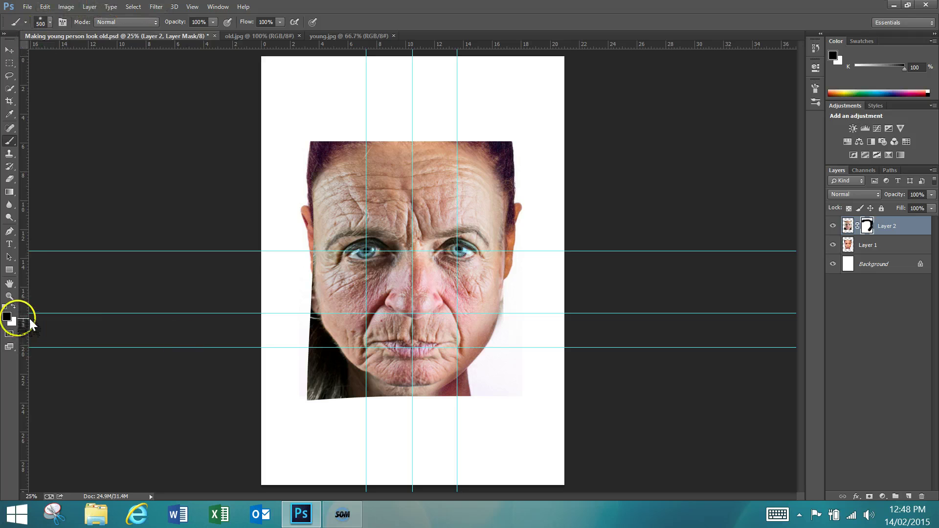
{"action": "key", "text": "x"}
{"action": "mouse_move", "coordinate": [452, 318]}
{"action": "left_mouse_down"}
{"action": "mouse_move", "coordinate": [430, 335]}
{"action": "mouse_move", "coordinate": [437, 352]}
{"action": "mouse_move", "coordinate": [475, 339]}
{"action": "mouse_move", "coordinate": [476, 306]}
{"action": "left_mouse_up"}
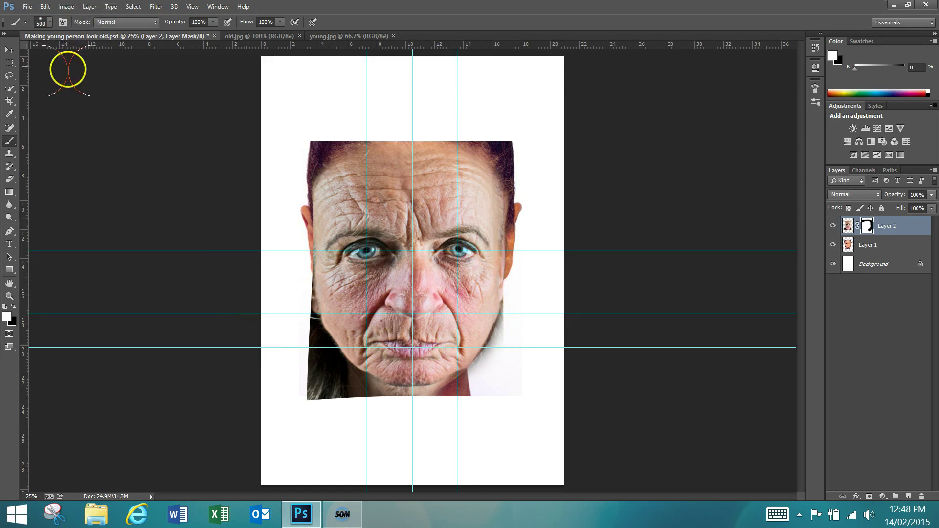
Step: Set the brush hardness to about 45% and paint black on the mask along the image-right jaw and beneath the chin
{"action": "left_click", "coordinate": [51, 22]}
{"action": "left_click_drag", "start_coordinate": [62, 76], "coordinate": [92, 79]}
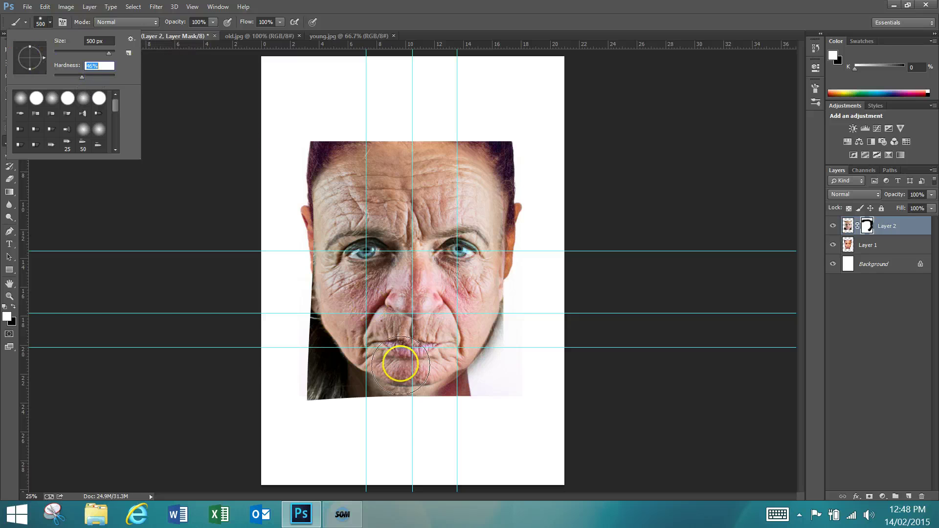
{"action": "left_click", "coordinate": [14, 305]}
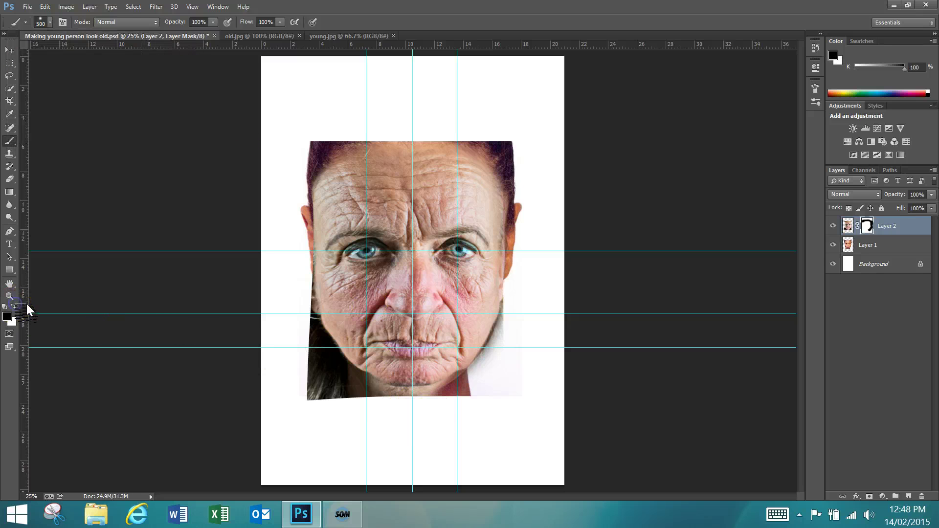
{"action": "left_click", "coordinate": [519, 422]}
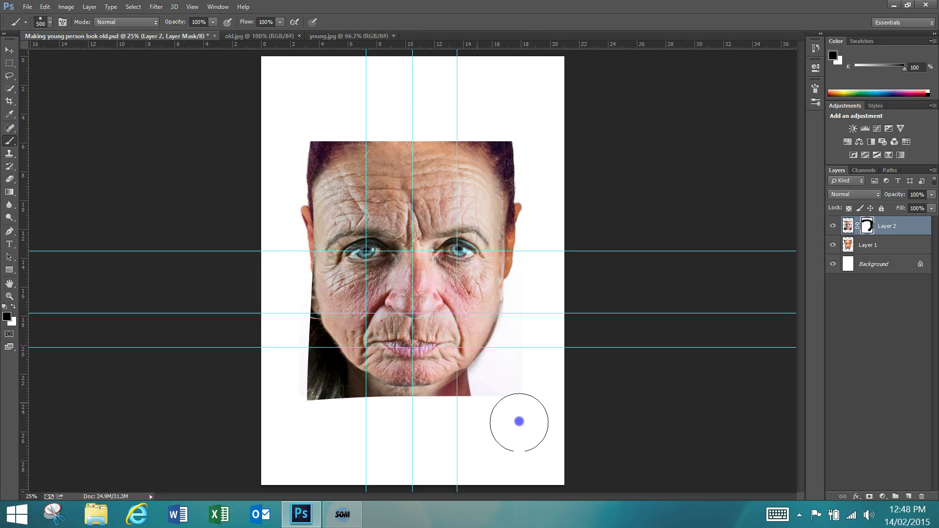
{"action": "left_click_drag", "start_coordinate": [519, 421], "coordinate": [370, 404]}
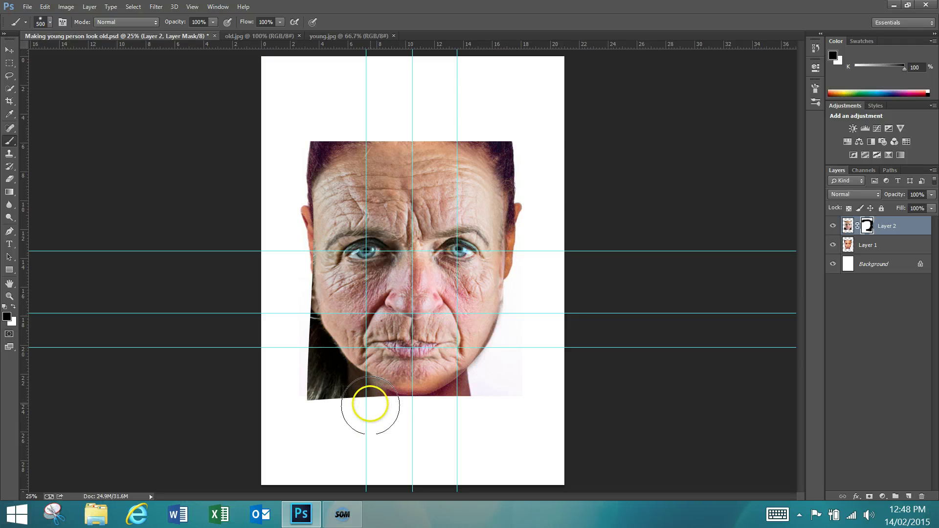
Step: Paint white on the mask over the chin to restore the old skin there
{"action": "left_click", "coordinate": [14, 306]}
{"action": "left_click_drag", "start_coordinate": [409, 362], "coordinate": [411, 363]}
{"action": "left_click", "coordinate": [410, 363]}
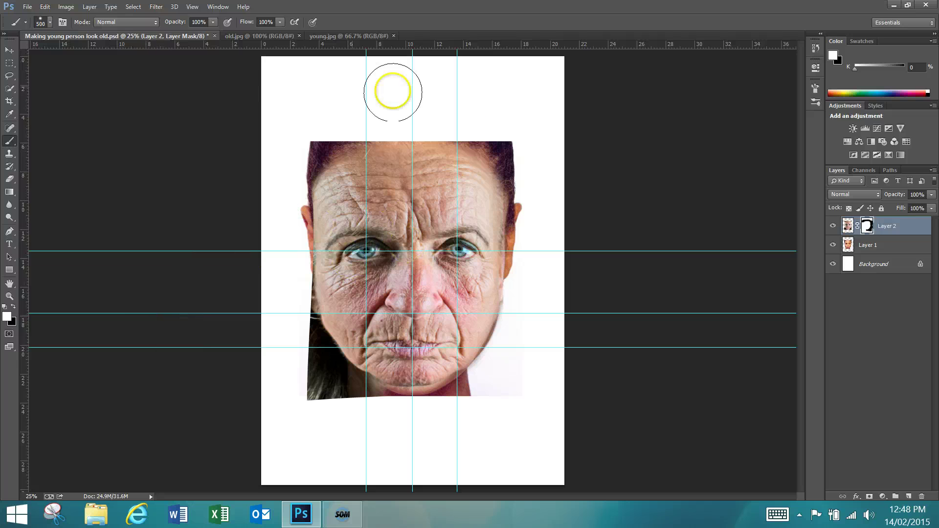
Step: Start a Free Transform on the masked old face layer
{"action": "left_click", "coordinate": [9, 50]}
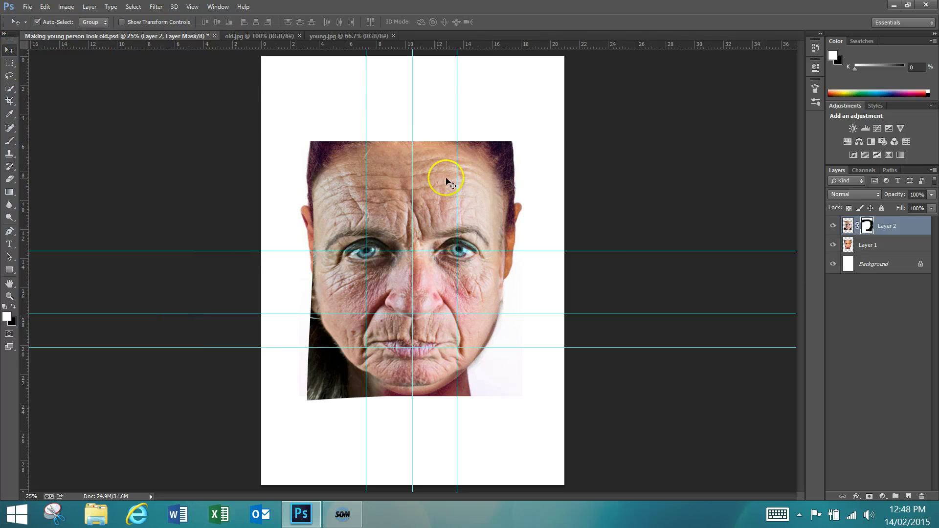
{"action": "left_click_drag", "start_coordinate": [365, 96], "coordinate": [353, 106]}
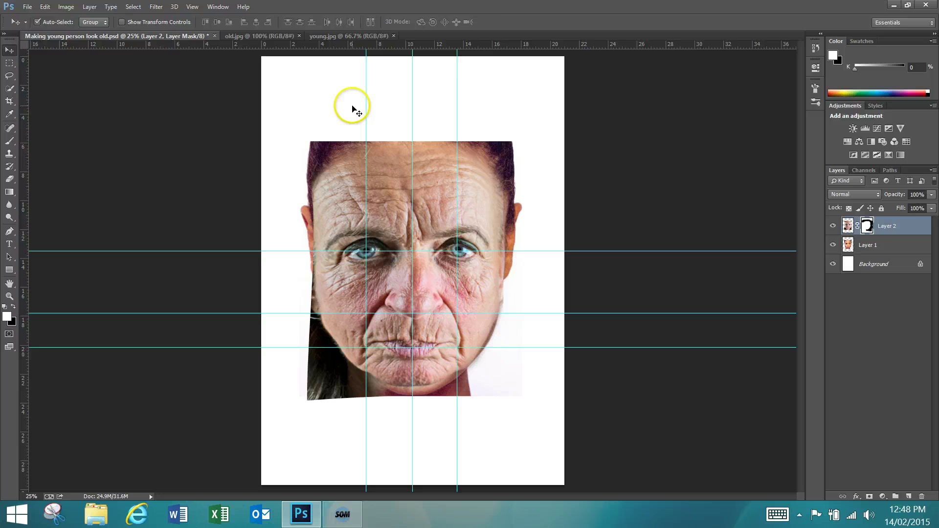
{"action": "key", "text": "ctrl+t"}
{"action": "left_click_drag", "start_coordinate": [406, 377], "coordinate": [407, 382]}
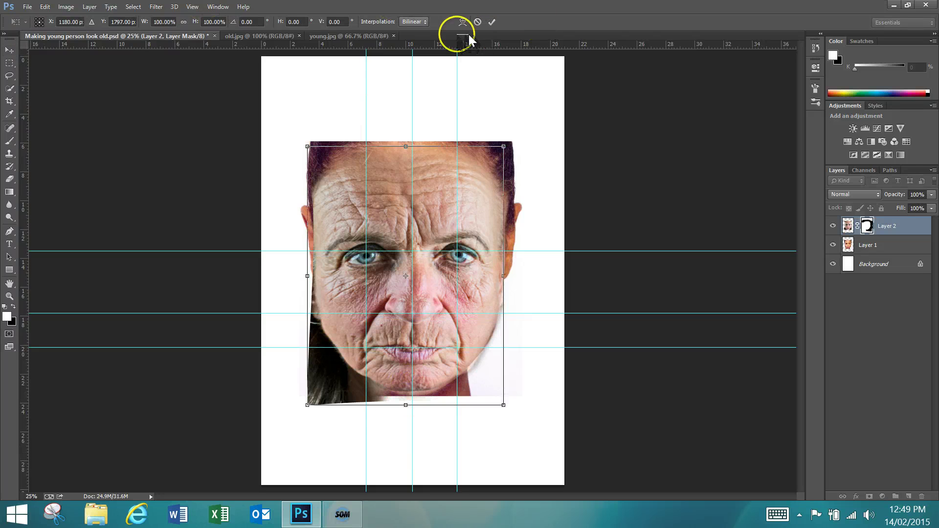
{"action": "left_click", "coordinate": [44, 6]}
{"action": "left_click", "coordinate": [75, 18]}
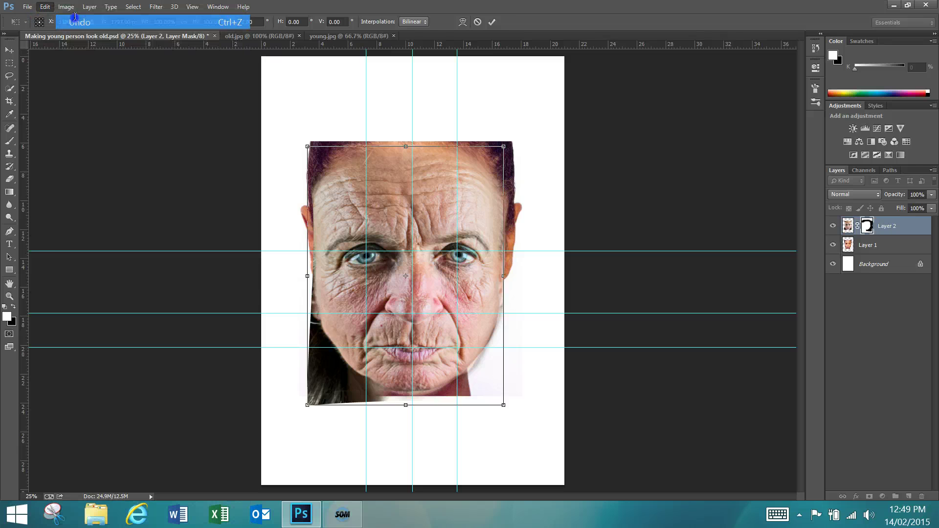
Step: Warp the old face to stretch its chin downward over the young chin, realign the image-right eye with the guides, and apply the warp
{"action": "left_click", "coordinate": [464, 21]}
{"action": "left_click_drag", "start_coordinate": [409, 402], "coordinate": [409, 401]}
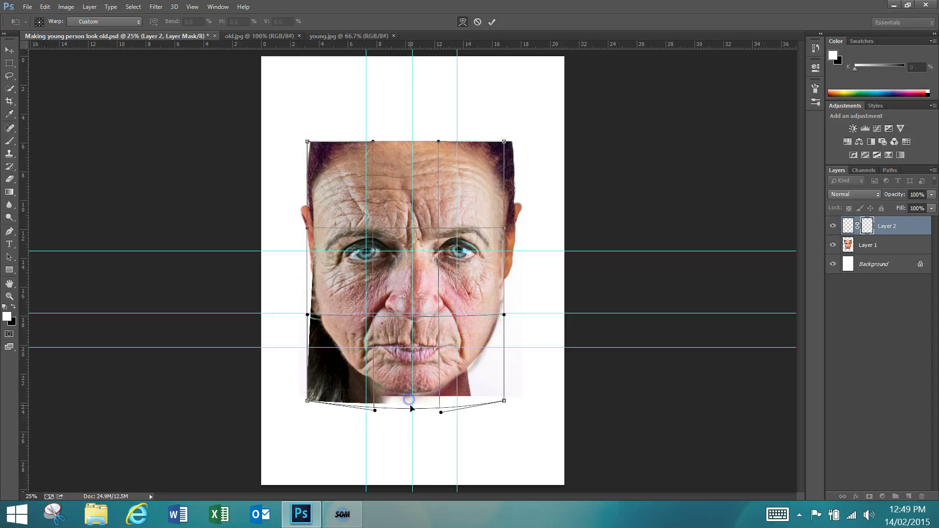
{"action": "left_click_drag", "start_coordinate": [410, 319], "coordinate": [409, 319]}
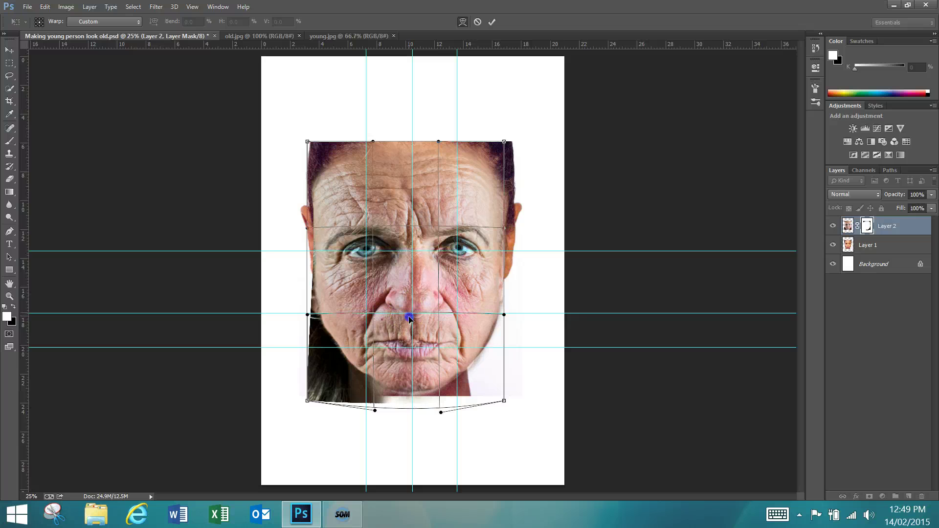
{"action": "left_click_drag", "start_coordinate": [411, 405], "coordinate": [415, 416]}
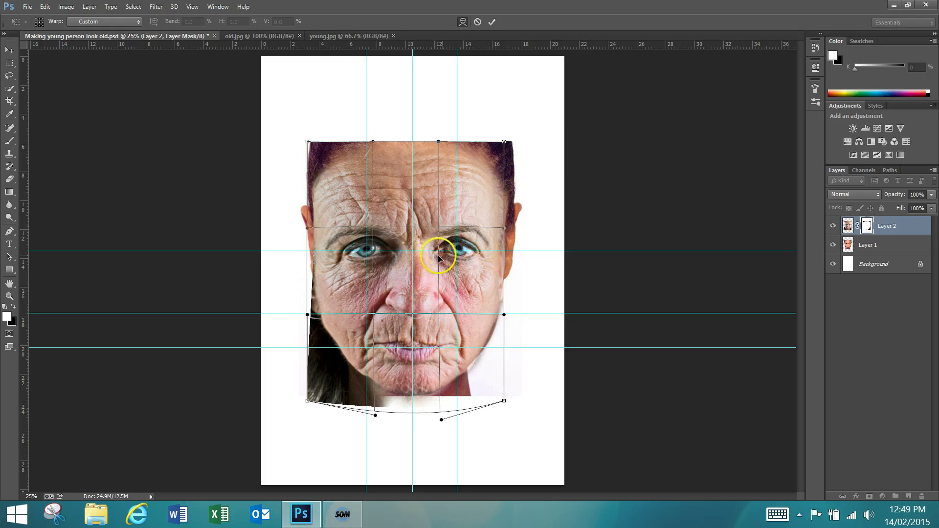
{"action": "left_click_drag", "start_coordinate": [445, 254], "coordinate": [447, 254]}
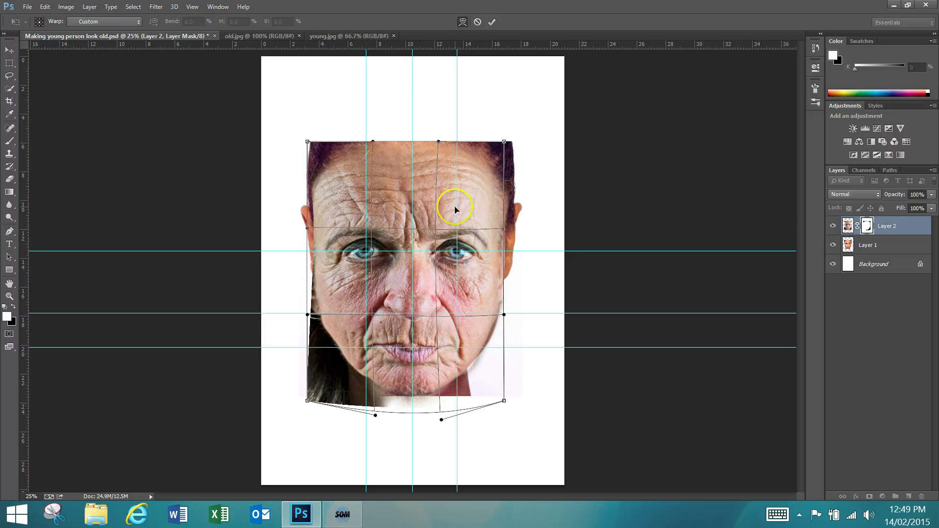
{"action": "key", "text": "Return"}
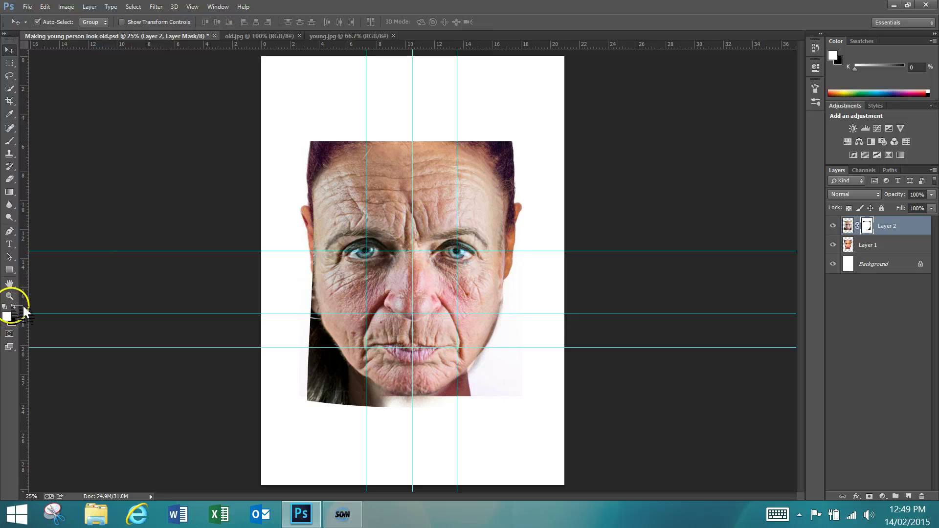
Step: Paint black on the old face layer's mask beneath the chin and along the image-left jaw with the 500 px brush
{"action": "left_click", "coordinate": [15, 141]}
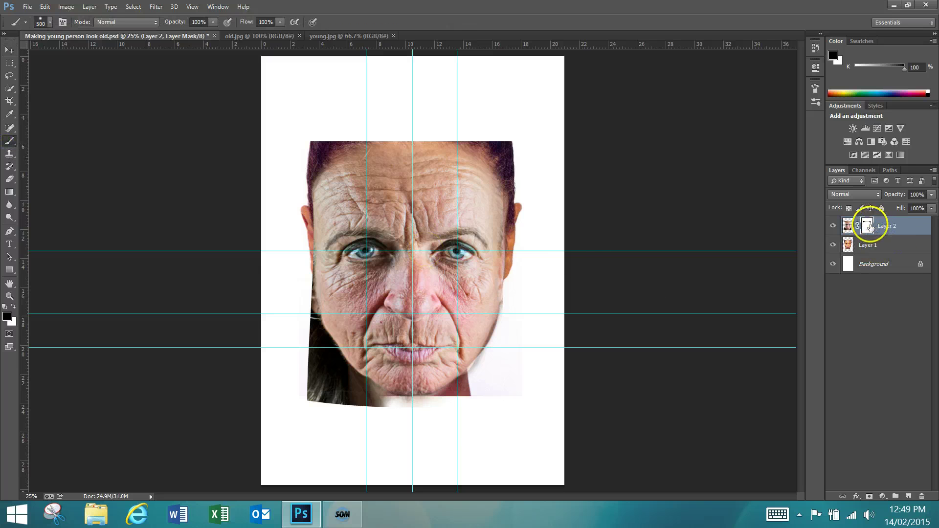
{"action": "left_click", "coordinate": [429, 414]}
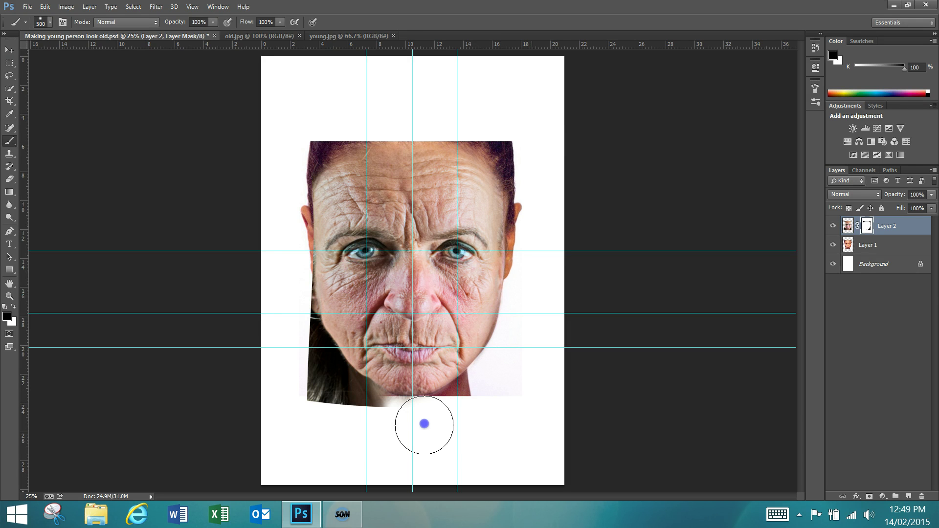
{"action": "mouse_move", "coordinate": [278, 455]}
{"action": "left_mouse_down"}
{"action": "mouse_move", "coordinate": [373, 406]}
{"action": "mouse_move", "coordinate": [407, 429]}
{"action": "left_mouse_up"}
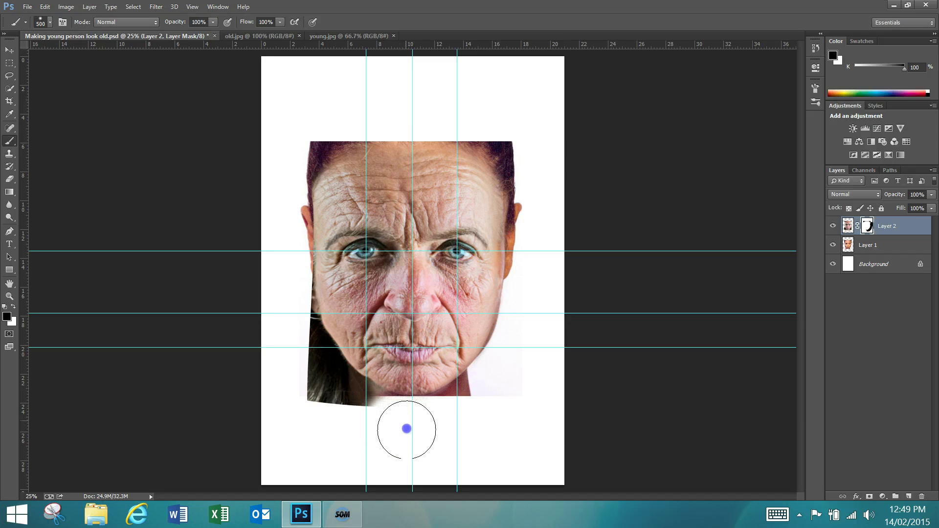
{"action": "mouse_move", "coordinate": [292, 325]}
{"action": "left_mouse_down"}
{"action": "mouse_move", "coordinate": [276, 283]}
{"action": "mouse_move", "coordinate": [287, 283]}
{"action": "left_mouse_up"}
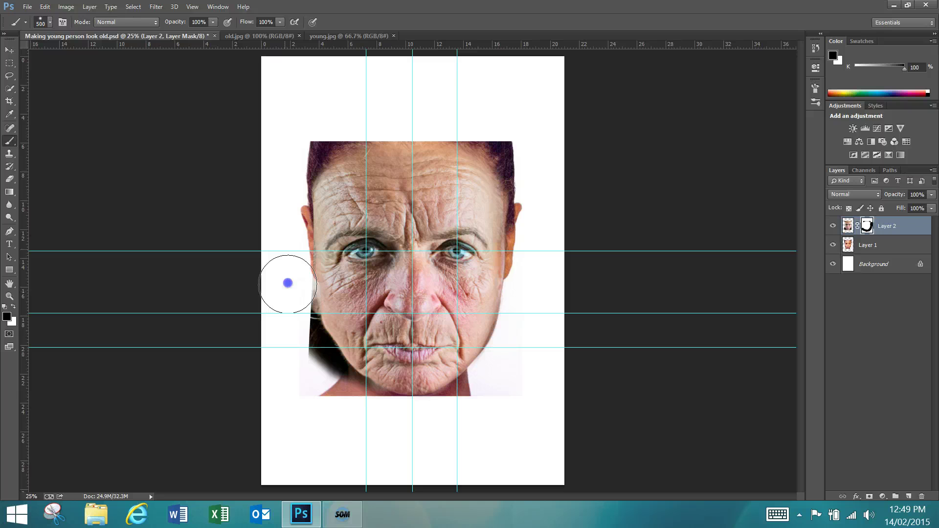
{"action": "left_click_drag", "start_coordinate": [340, 415], "coordinate": [369, 412]}
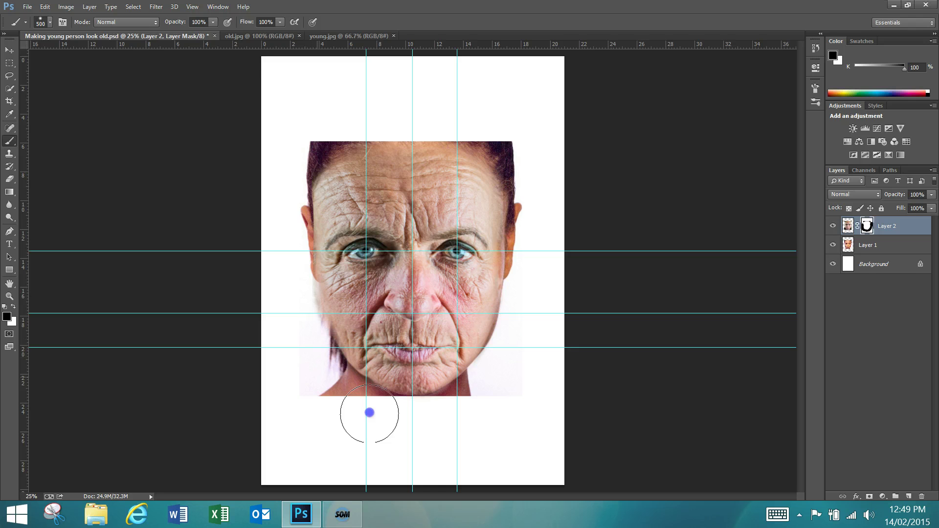
{"action": "left_click", "coordinate": [334, 382]}
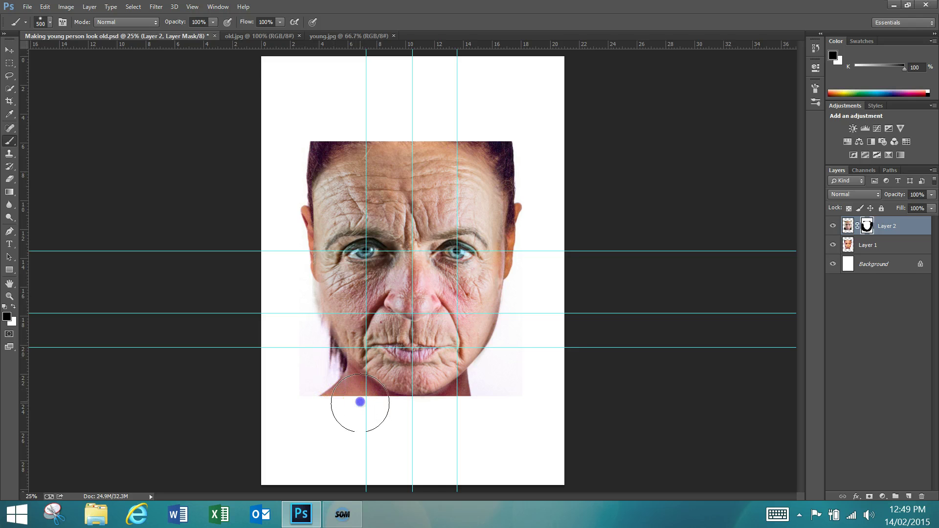
{"action": "left_click_drag", "start_coordinate": [400, 425], "coordinate": [434, 418]}
{"action": "left_click", "coordinate": [466, 406]}
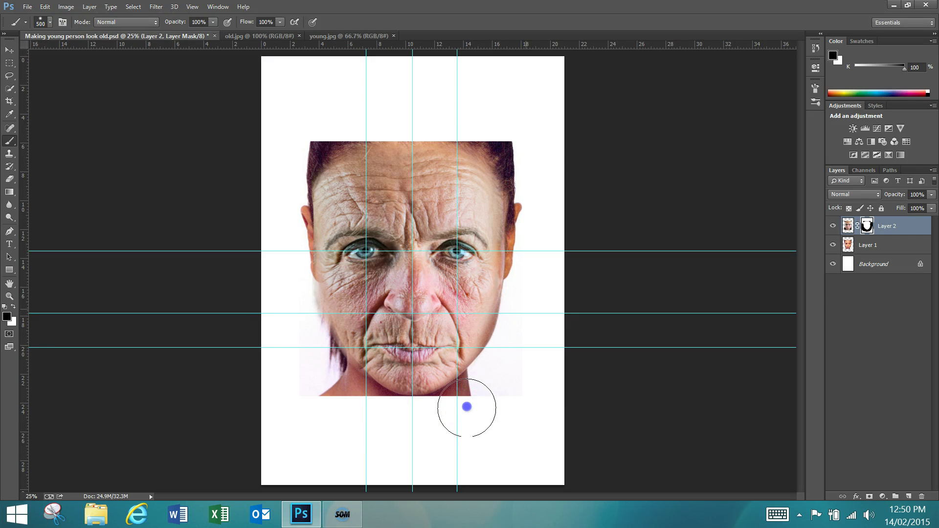
Step: Paint black on the mask beside the image-left cheek and around the outer edges of the head to hide the remaining old face borders
{"action": "left_click", "coordinate": [308, 339]}
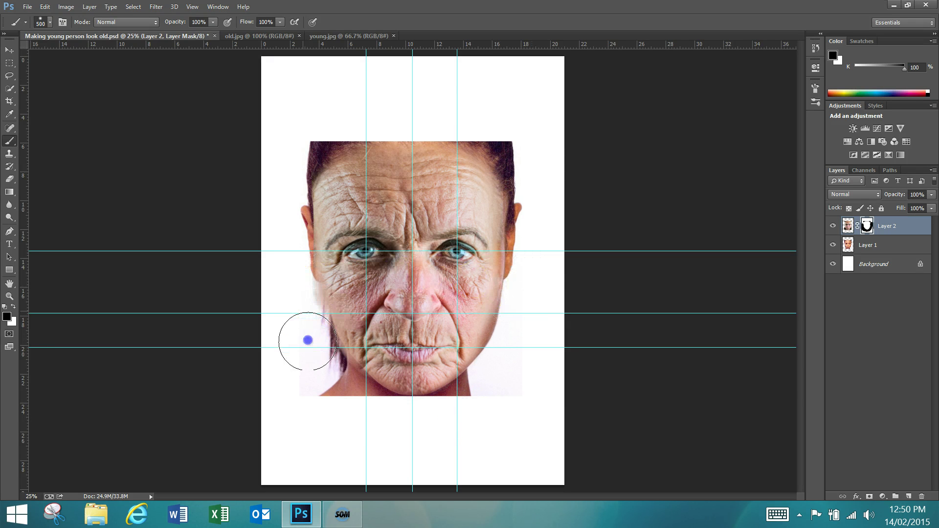
{"action": "mouse_move", "coordinate": [405, 119]}
{"action": "left_mouse_down"}
{"action": "mouse_move", "coordinate": [508, 192]}
{"action": "mouse_move", "coordinate": [526, 188]}
{"action": "left_mouse_up"}
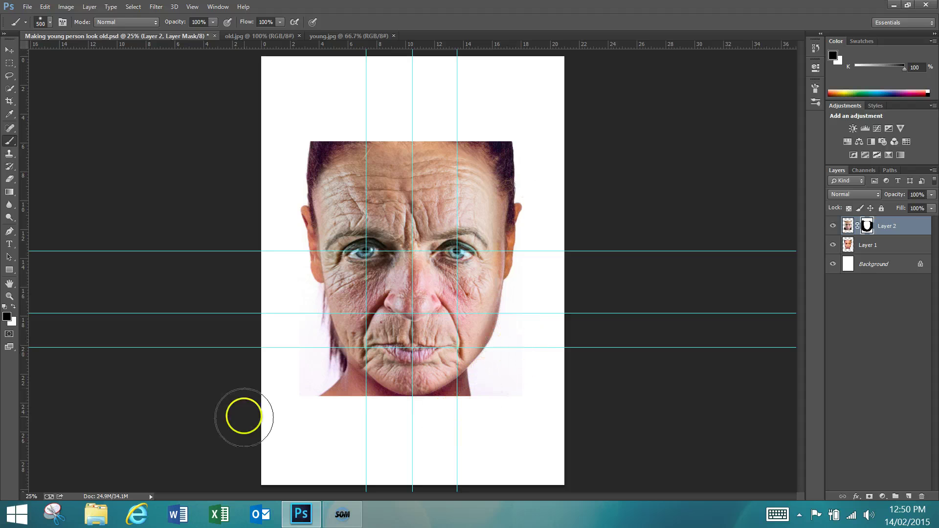
{"action": "left_click_drag", "start_coordinate": [296, 336], "coordinate": [315, 345]}
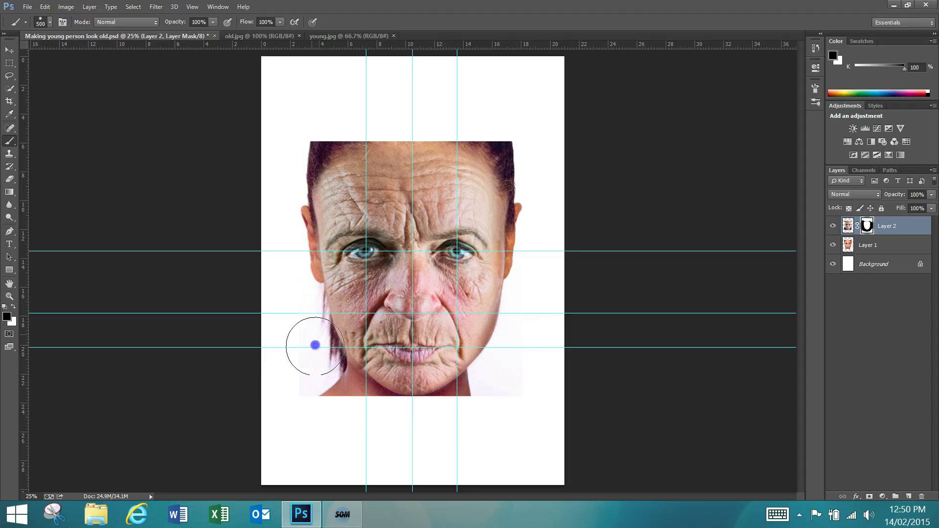
{"action": "mouse_move", "coordinate": [337, 411]}
{"action": "left_mouse_down"}
{"action": "mouse_move", "coordinate": [337, 384]}
{"action": "mouse_move", "coordinate": [475, 382]}
{"action": "mouse_move", "coordinate": [606, 360]}
{"action": "mouse_move", "coordinate": [573, 346]}
{"action": "mouse_move", "coordinate": [582, 343]}
{"action": "mouse_move", "coordinate": [547, 337]}
{"action": "left_mouse_up"}
{"action": "left_click", "coordinate": [11, 295]}
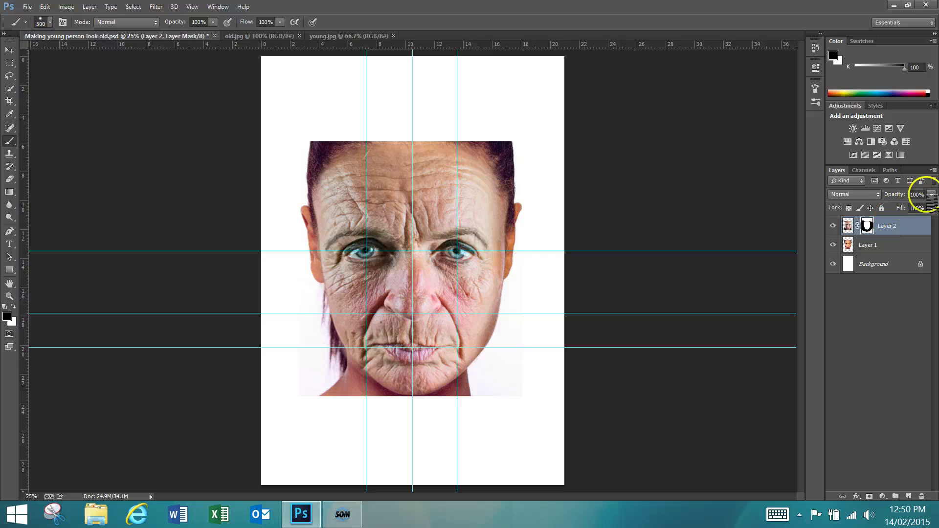
Step: Set the old face layer's opacity to 59%
{"action": "left_click", "coordinate": [848, 227]}
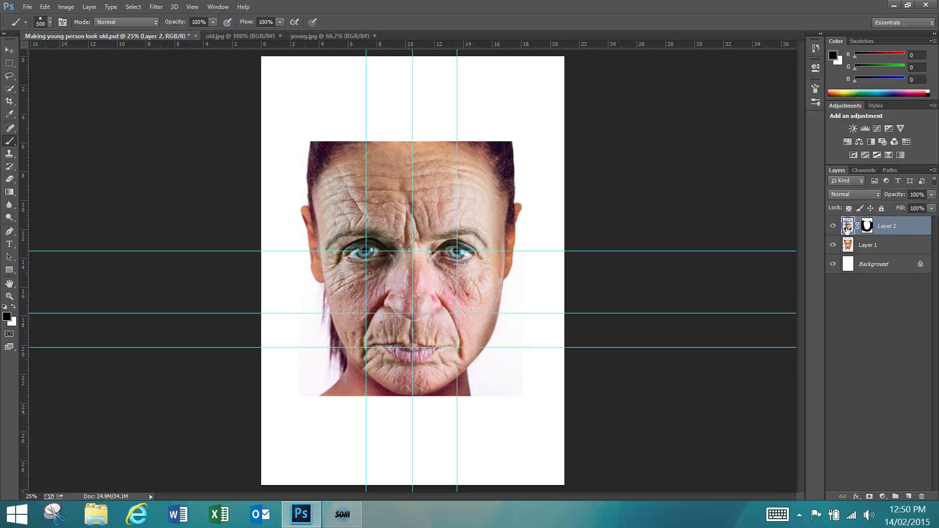
{"action": "left_click", "coordinate": [931, 195]}
{"action": "left_click_drag", "start_coordinate": [926, 205], "coordinate": [924, 205]}
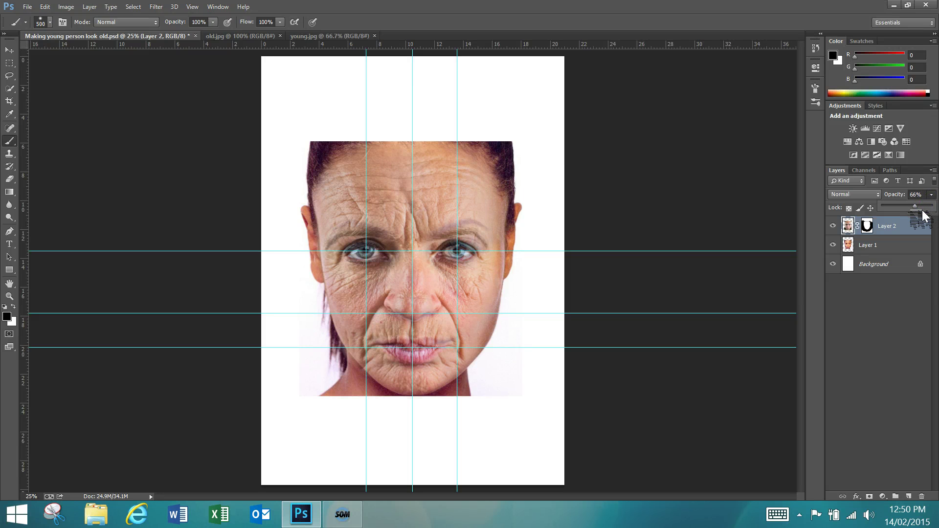
{"action": "left_click_drag", "start_coordinate": [920, 212], "coordinate": [923, 208]}
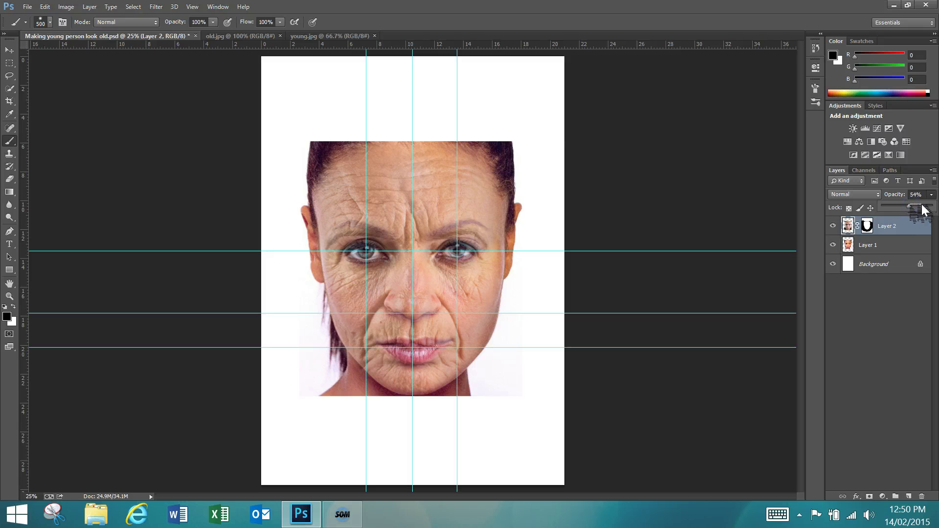
{"action": "left_click_drag", "start_coordinate": [925, 210], "coordinate": [925, 209]}
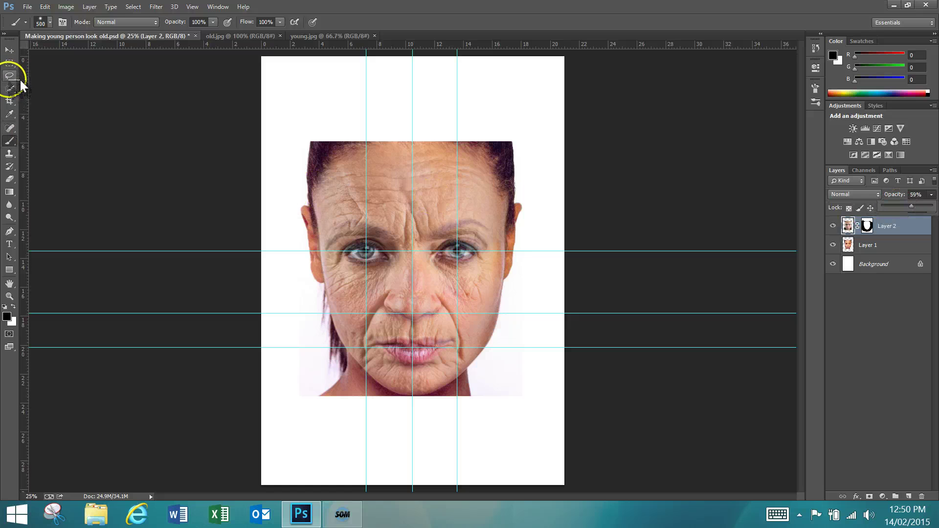
Step: Turn off Scrubby Zoom, enlarge the face in the view, and ready a 125 px brush on the old face layer's mask
{"action": "left_click", "coordinate": [11, 297]}
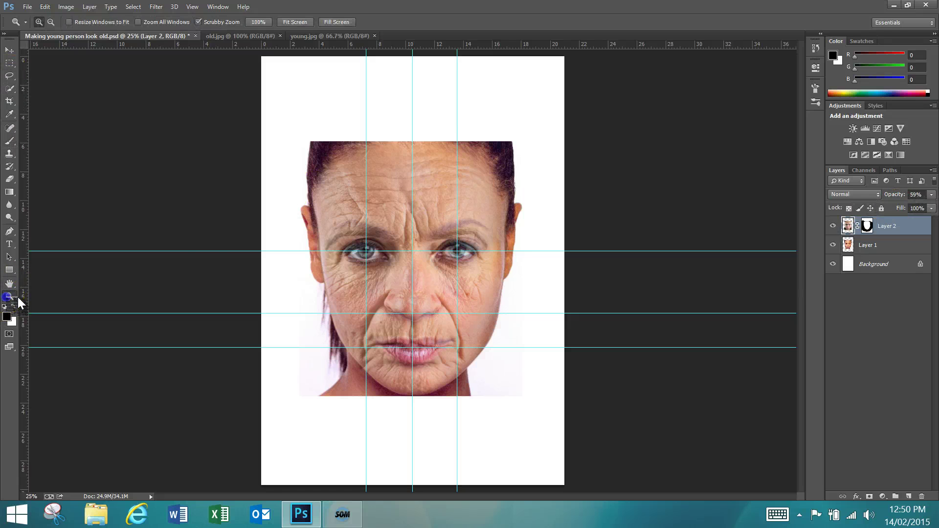
{"action": "left_click_drag", "start_coordinate": [241, 139], "coordinate": [250, 122]}
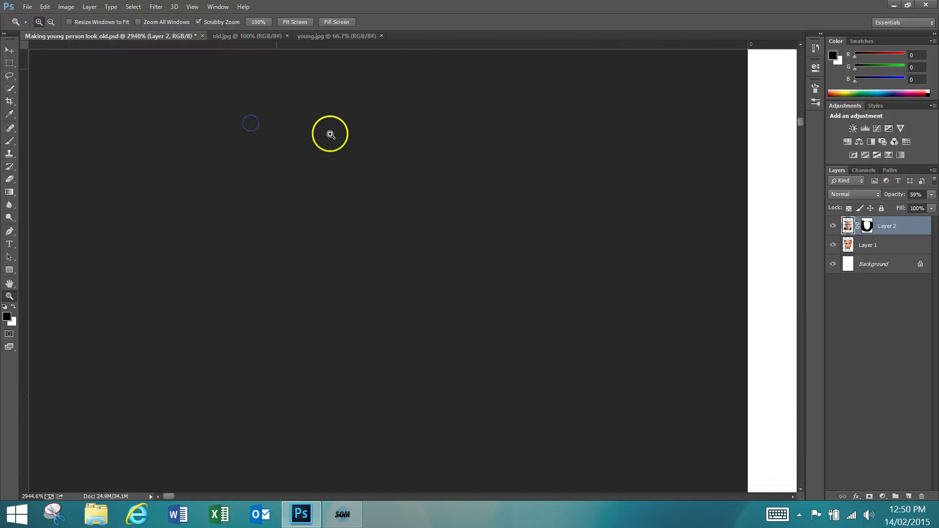
{"action": "left_click", "coordinate": [208, 21]}
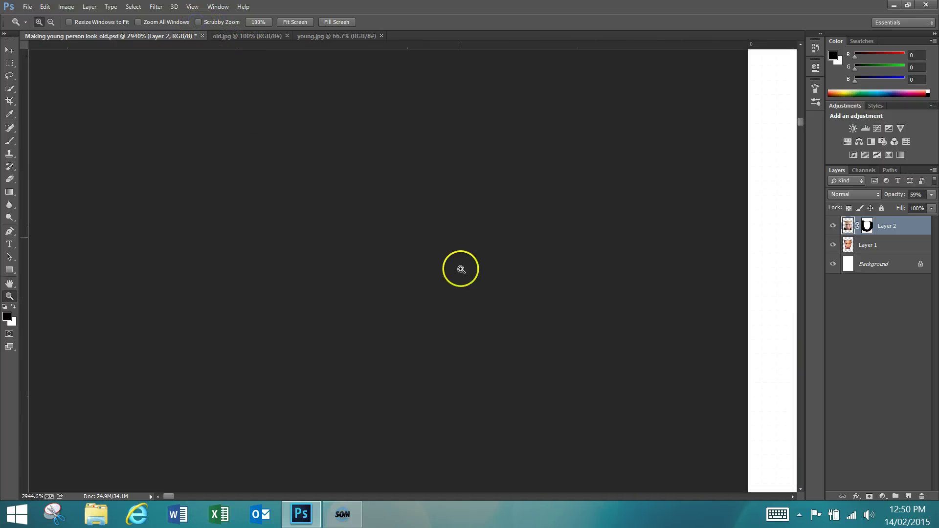
{"action": "key", "text": "ctrl+0"}
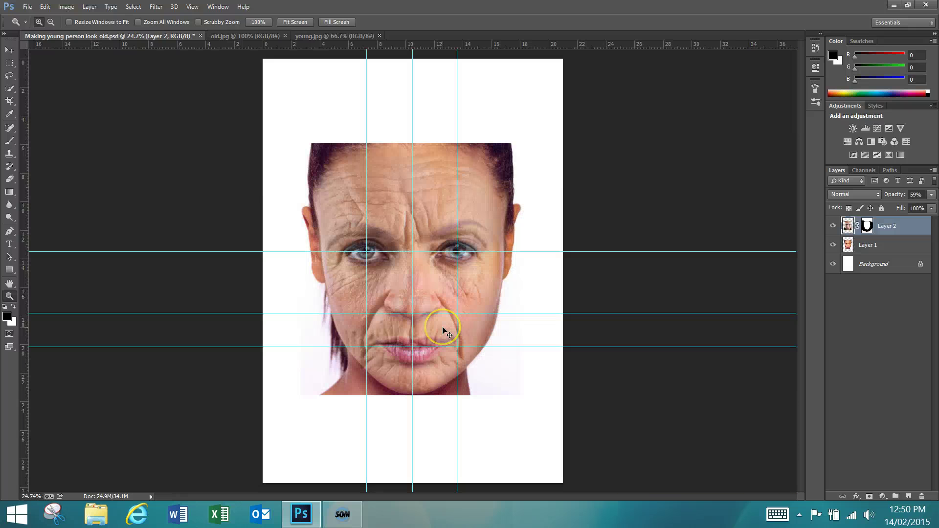
{"action": "left_click_drag", "start_coordinate": [291, 133], "coordinate": [536, 408]}
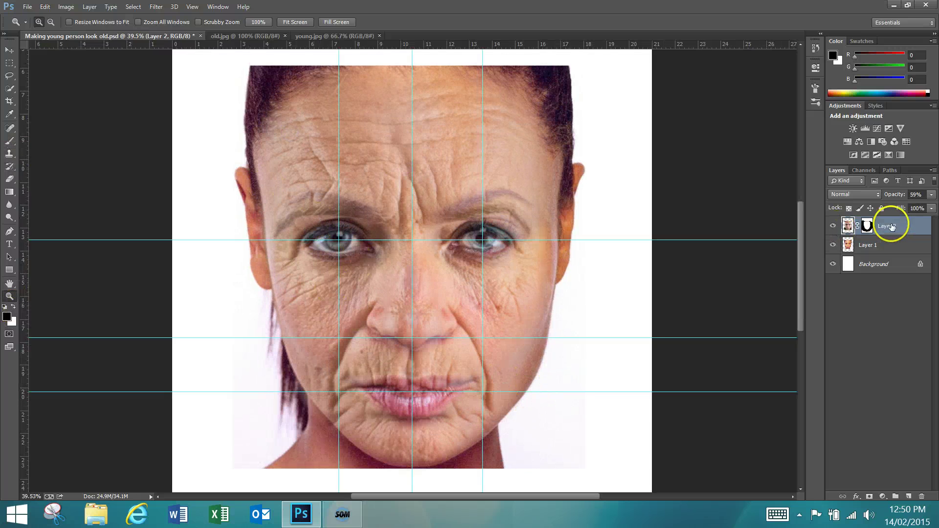
{"action": "left_click", "coordinate": [869, 227]}
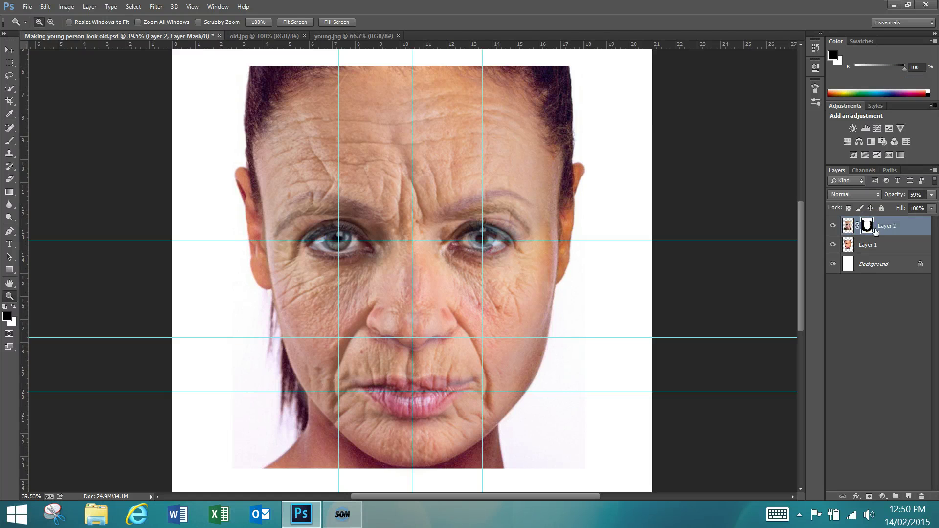
{"action": "left_click", "coordinate": [23, 139]}
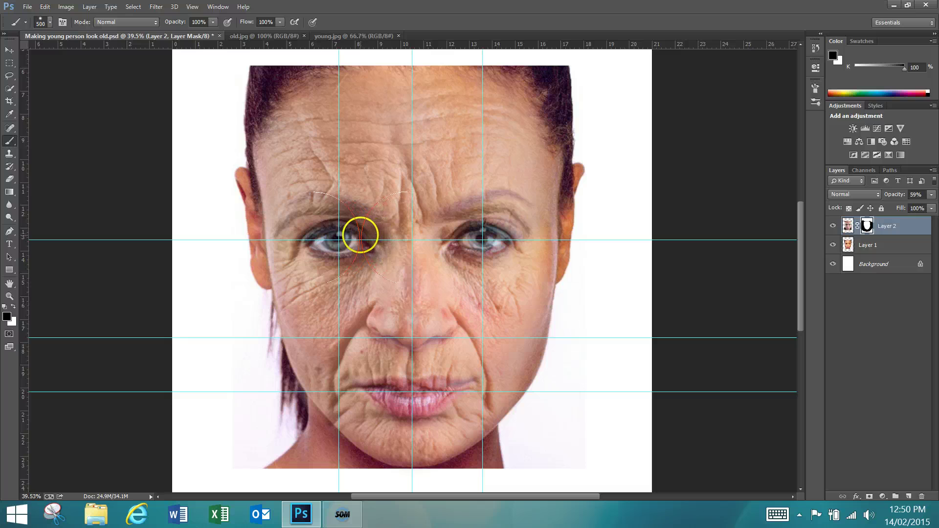
{"action": "key", "text": "bracketleft"}
{"action": "key", "text": "bracketleft"}
{"action": "key", "text": "bracketleft"}
{"action": "key", "text": "bracketleft"}
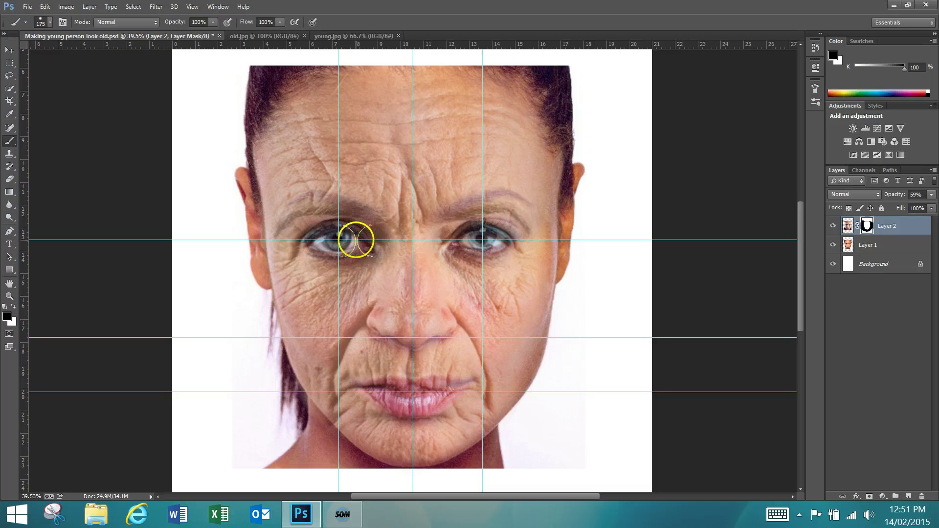
{"action": "key", "text": "bracketleft"}
Step: Try painting black on the mask over the image-left eye, and undo the brush stroke
{"action": "mouse_move", "coordinate": [355, 240]}
{"action": "left_mouse_down"}
{"action": "mouse_move", "coordinate": [376, 245]}
{"action": "mouse_move", "coordinate": [327, 247]}
{"action": "mouse_move", "coordinate": [326, 235]}
{"action": "mouse_move", "coordinate": [356, 241]}
{"action": "left_mouse_up"}
{"action": "left_click", "coordinate": [44, 7]}
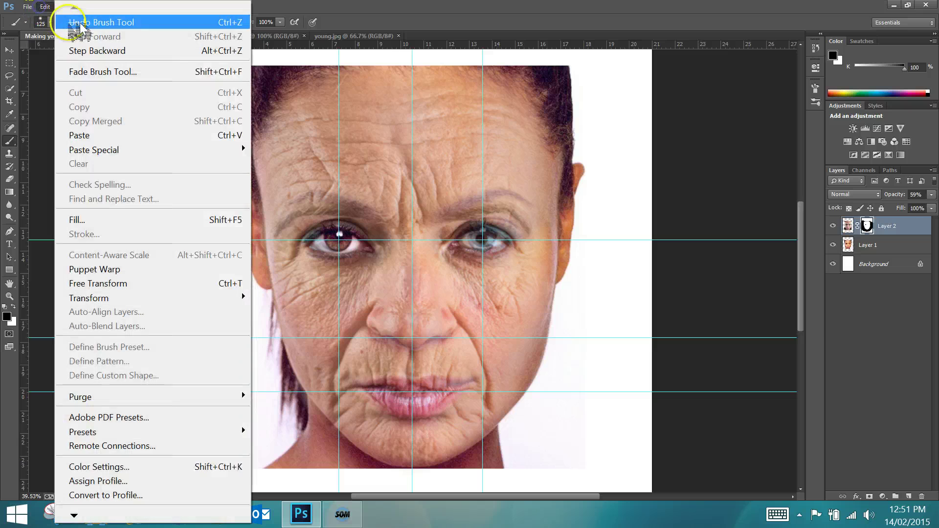
{"action": "left_click", "coordinate": [97, 22]}
{"action": "left_click", "coordinate": [110, 24]}
{"action": "left_click", "coordinate": [117, 24]}
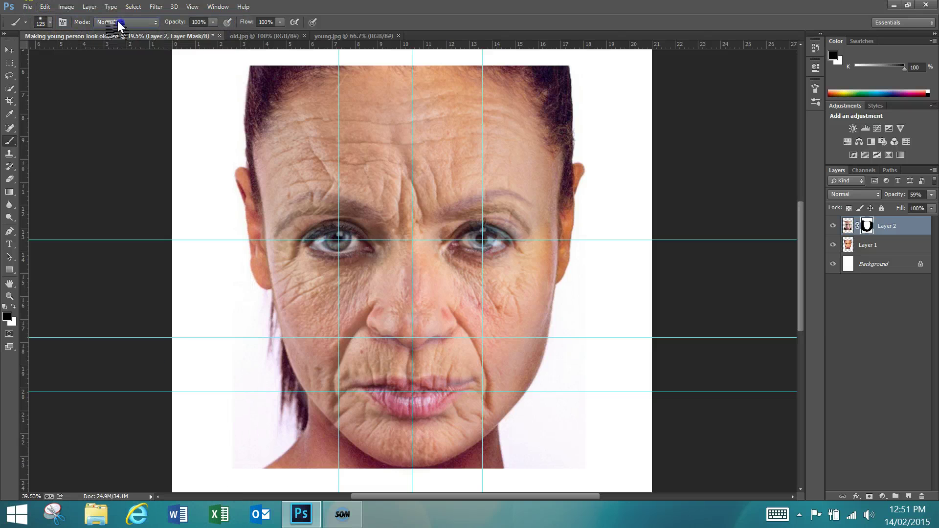
Step: Set the brush hardness to 11% and paint black on the mask over both eyes to reveal the young eyes
{"action": "left_click", "coordinate": [51, 22]}
{"action": "mouse_move", "coordinate": [69, 77]}
{"action": "left_mouse_down"}
{"action": "mouse_move", "coordinate": [82, 77]}
{"action": "mouse_move", "coordinate": [60, 77]}
{"action": "left_mouse_up"}
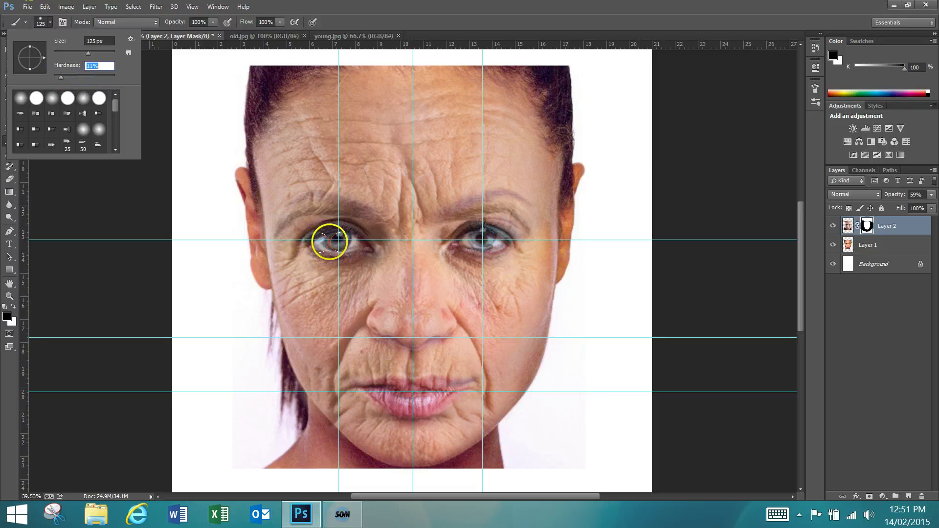
{"action": "left_click", "coordinate": [329, 242]}
{"action": "left_click_drag", "start_coordinate": [331, 240], "coordinate": [362, 246]}
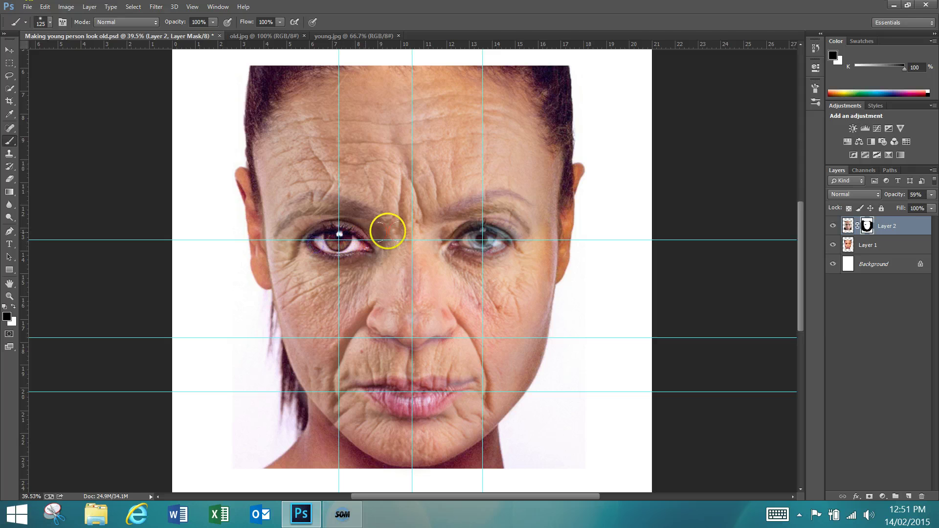
{"action": "left_click", "coordinate": [466, 239]}
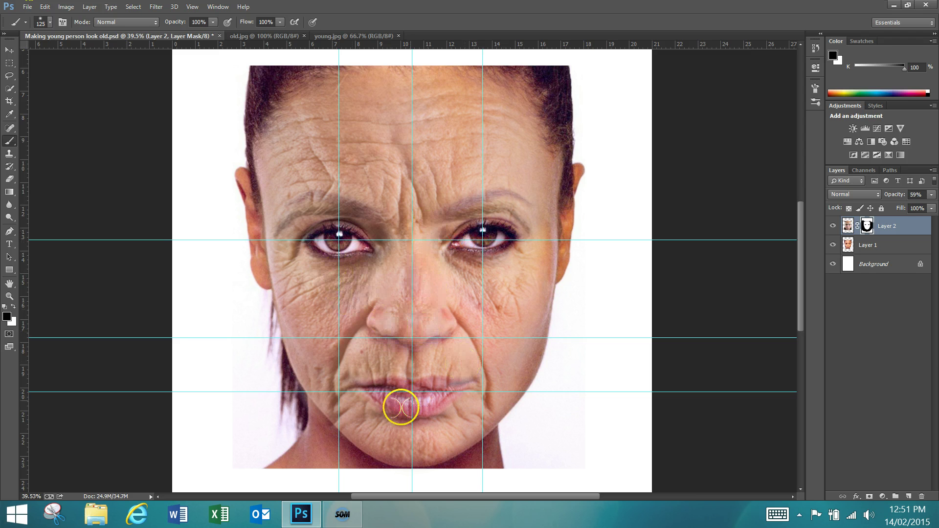
Step: Enlarge the brush to 300 px, set its opacity to 40%, and paint black on the mask over the nose and lips
{"action": "key", "text": "bracketright"}
{"action": "key", "text": "bracketright"}
{"action": "key", "text": "bracketright"}
{"action": "key", "text": "bracketright"}
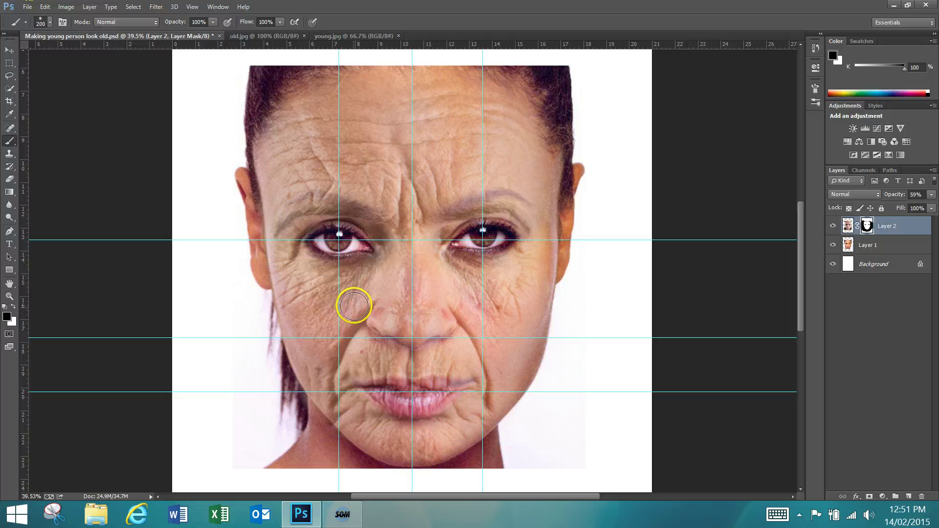
{"action": "left_click", "coordinate": [213, 22]}
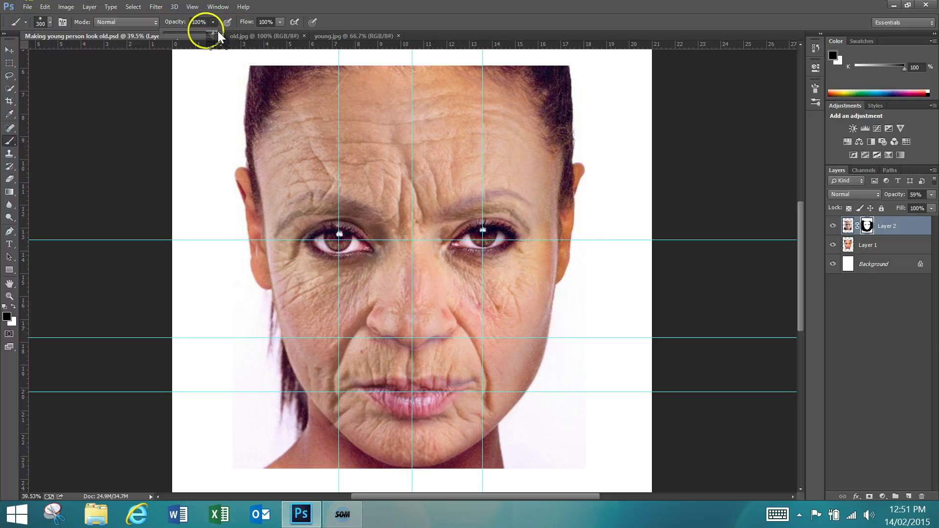
{"action": "left_click_drag", "start_coordinate": [191, 34], "coordinate": [184, 33]}
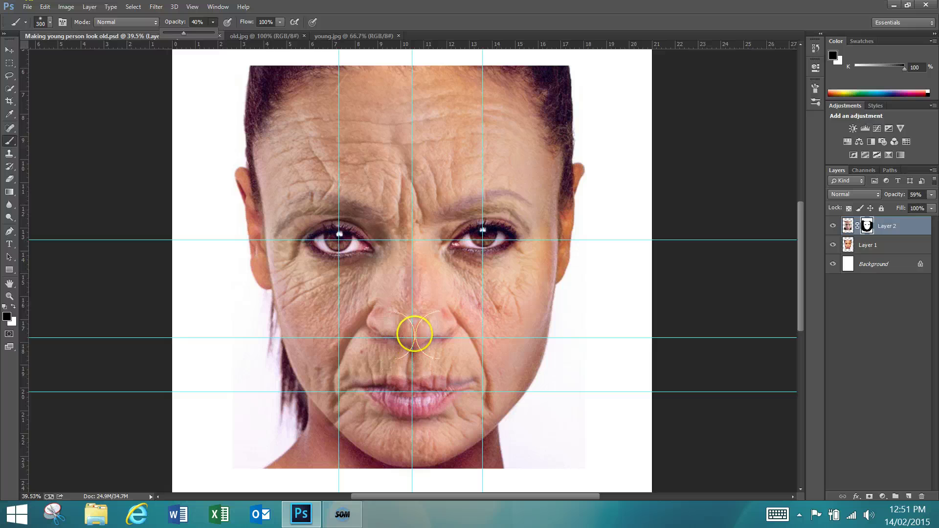
{"action": "mouse_move", "coordinate": [414, 334]}
{"action": "left_mouse_down"}
{"action": "mouse_move", "coordinate": [452, 323]}
{"action": "mouse_move", "coordinate": [463, 306]}
{"action": "mouse_move", "coordinate": [439, 325]}
{"action": "mouse_move", "coordinate": [374, 320]}
{"action": "mouse_move", "coordinate": [433, 327]}
{"action": "mouse_move", "coordinate": [414, 333]}
{"action": "mouse_move", "coordinate": [415, 290]}
{"action": "mouse_move", "coordinate": [408, 305]}
{"action": "mouse_move", "coordinate": [382, 304]}
{"action": "mouse_move", "coordinate": [467, 342]}
{"action": "mouse_move", "coordinate": [482, 381]}
{"action": "mouse_move", "coordinate": [453, 417]}
{"action": "mouse_move", "coordinate": [404, 410]}
{"action": "mouse_move", "coordinate": [404, 398]}
{"action": "mouse_move", "coordinate": [472, 382]}
{"action": "mouse_move", "coordinate": [408, 395]}
{"action": "mouse_move", "coordinate": [381, 387]}
{"action": "mouse_move", "coordinate": [448, 386]}
{"action": "mouse_move", "coordinate": [422, 396]}
{"action": "mouse_move", "coordinate": [457, 388]}
{"action": "mouse_move", "coordinate": [461, 368]}
{"action": "mouse_move", "coordinate": [412, 322]}
{"action": "mouse_move", "coordinate": [410, 302]}
{"action": "mouse_move", "coordinate": [416, 327]}
{"action": "mouse_move", "coordinate": [410, 308]}
{"action": "left_mouse_up"}
{"action": "left_click", "coordinate": [466, 387]}
{"action": "left_click", "coordinate": [436, 389]}
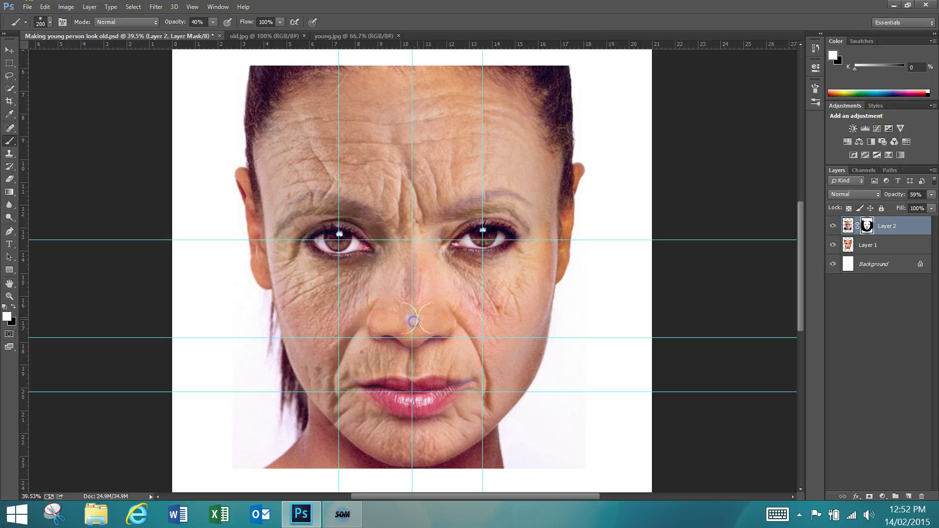
Step: Paint white on the mask over the nose at 40% opacity with the 200 px brush to restore some old skin
{"action": "left_click", "coordinate": [394, 312]}
{"action": "left_click", "coordinate": [426, 313]}
Step: Paint black on the mask around both eyes and eyebrows at 40% opacity, reducing the brush to 150 px for the eyebrows
{"action": "mouse_move", "coordinate": [374, 222]}
{"action": "left_mouse_down"}
{"action": "mouse_move", "coordinate": [356, 185]}
{"action": "mouse_move", "coordinate": [476, 214]}
{"action": "mouse_move", "coordinate": [511, 203]}
{"action": "mouse_move", "coordinate": [524, 212]}
{"action": "mouse_move", "coordinate": [330, 203]}
{"action": "mouse_move", "coordinate": [285, 220]}
{"action": "mouse_move", "coordinate": [285, 210]}
{"action": "mouse_move", "coordinate": [338, 212]}
{"action": "mouse_move", "coordinate": [225, 218]}
{"action": "mouse_move", "coordinate": [366, 212]}
{"action": "mouse_move", "coordinate": [230, 224]}
{"action": "left_mouse_up"}
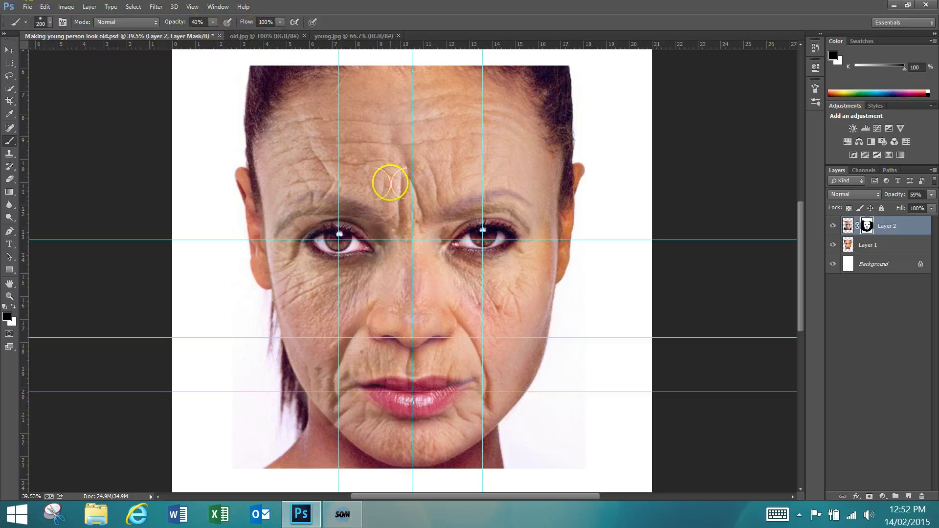
{"action": "mouse_move", "coordinate": [277, 234]}
{"action": "left_mouse_down"}
{"action": "mouse_move", "coordinate": [283, 223]}
{"action": "mouse_move", "coordinate": [299, 224]}
{"action": "mouse_move", "coordinate": [287, 230]}
{"action": "left_mouse_up"}
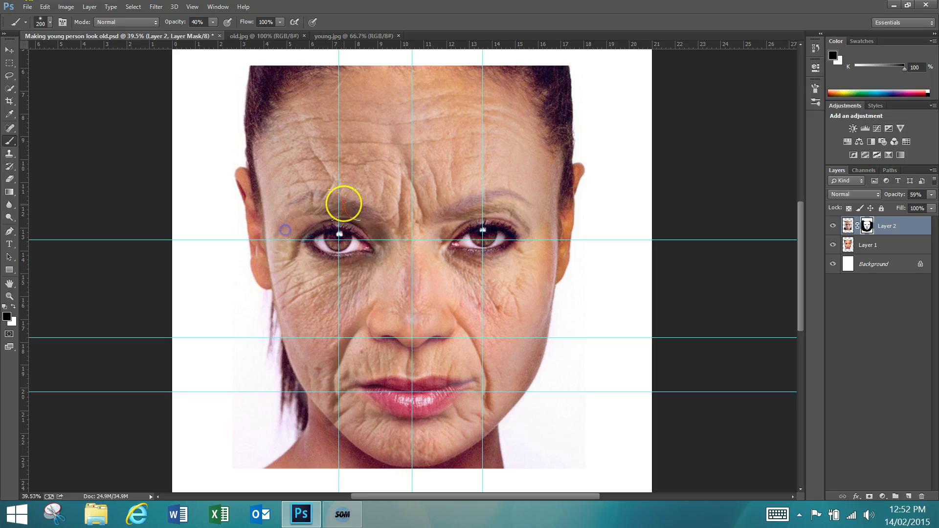
{"action": "key", "text": "bracketleft"}
{"action": "key", "text": "bracketleft"}
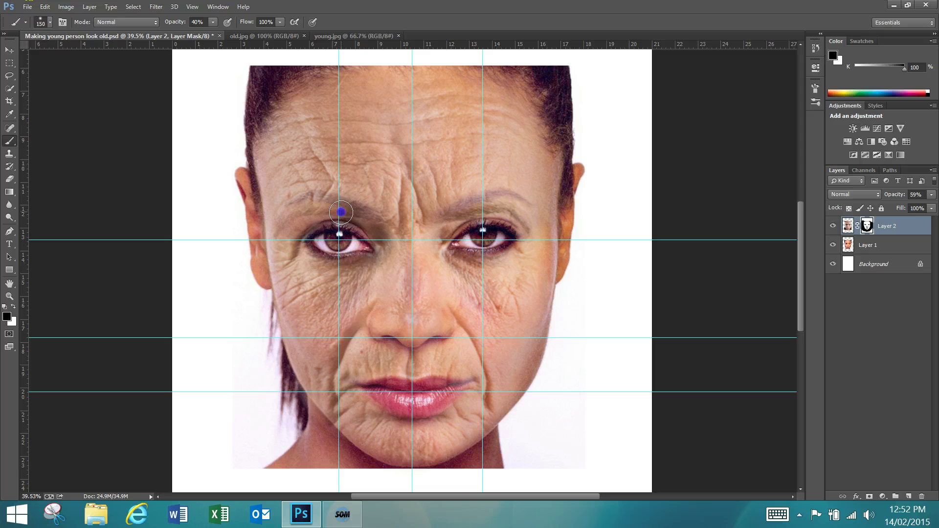
{"action": "left_click_drag", "start_coordinate": [292, 214], "coordinate": [329, 215]}
{"action": "left_click_drag", "start_coordinate": [515, 209], "coordinate": [518, 217]}
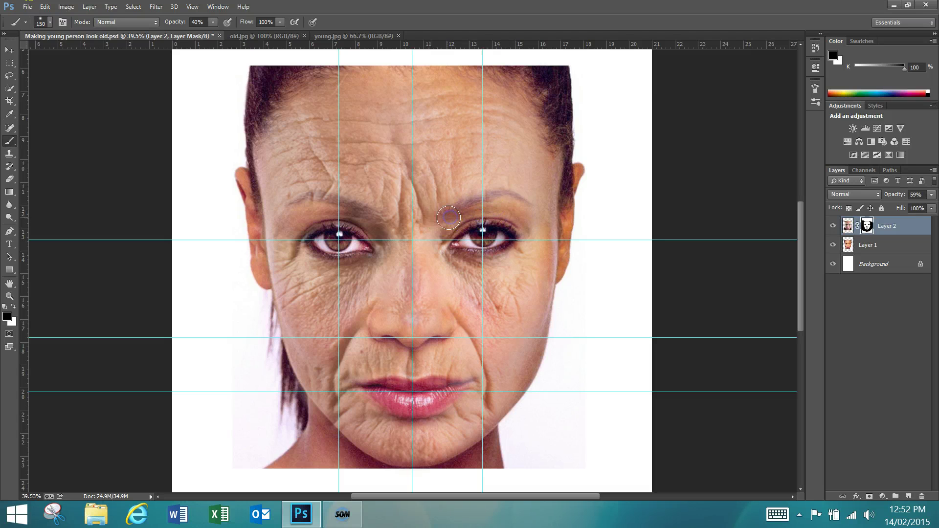
{"action": "mouse_move", "coordinate": [477, 211]}
{"action": "left_mouse_down"}
{"action": "mouse_move", "coordinate": [513, 203]}
{"action": "mouse_move", "coordinate": [535, 214]}
{"action": "mouse_move", "coordinate": [532, 226]}
{"action": "left_mouse_up"}
{"action": "left_click_drag", "start_coordinate": [344, 209], "coordinate": [341, 209]}
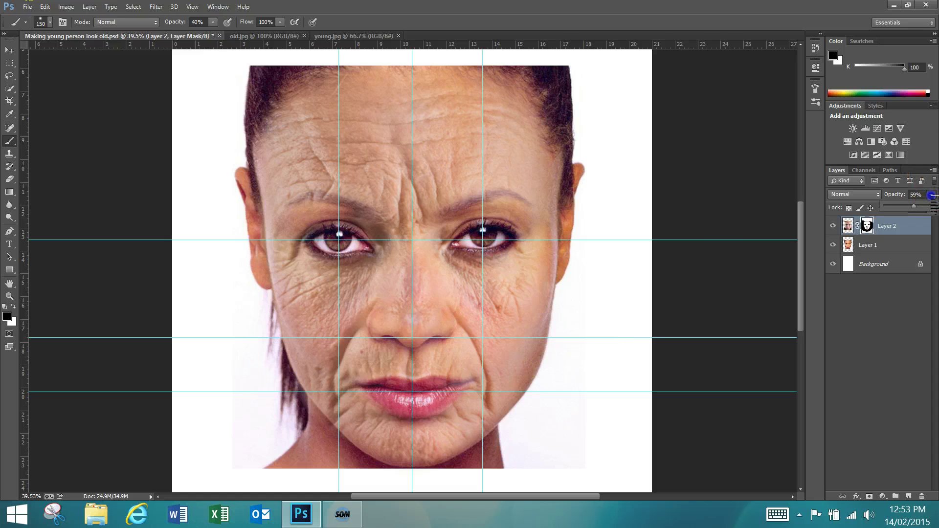
Step: Target Layer 2's image instead of its mask and raise the layer opacity to 100%
{"action": "left_click", "coordinate": [853, 224]}
{"action": "left_click", "coordinate": [932, 194]}
{"action": "left_click_drag", "start_coordinate": [913, 206], "coordinate": [932, 206]}
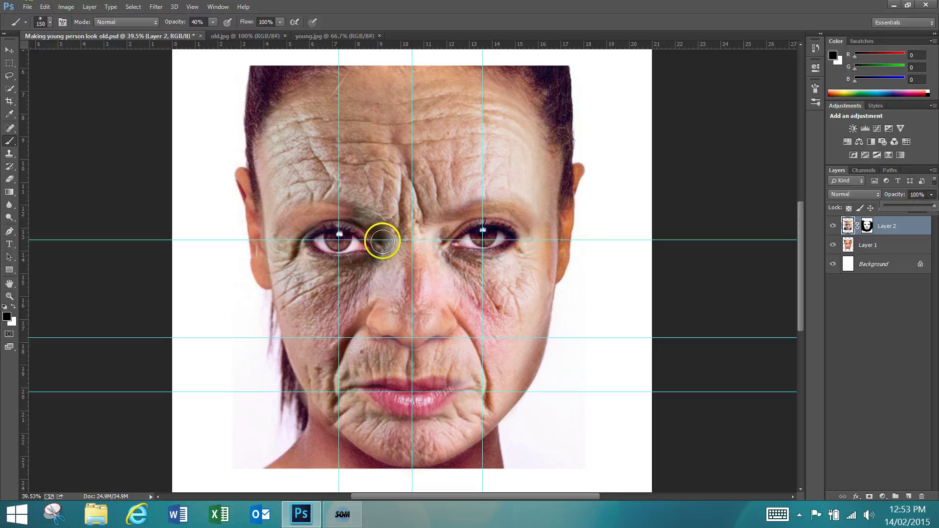
Step: Try painting black on Layer 2's image beside the image-left eye and around the mouth, and undo the brush strokes
{"action": "mouse_move", "coordinate": [365, 219]}
{"action": "left_mouse_down"}
{"action": "mouse_move", "coordinate": [344, 277]}
{"action": "mouse_move", "coordinate": [333, 271]}
{"action": "mouse_move", "coordinate": [360, 255]}
{"action": "left_mouse_up"}
{"action": "mouse_move", "coordinate": [452, 325]}
{"action": "left_mouse_down"}
{"action": "mouse_move", "coordinate": [471, 325]}
{"action": "mouse_move", "coordinate": [471, 373]}
{"action": "mouse_move", "coordinate": [443, 389]}
{"action": "mouse_move", "coordinate": [454, 380]}
{"action": "mouse_move", "coordinate": [468, 386]}
{"action": "left_mouse_up"}
{"action": "left_click", "coordinate": [65, 7]}
{"action": "left_click", "coordinate": [44, 7]}
{"action": "left_click", "coordinate": [66, 7]}
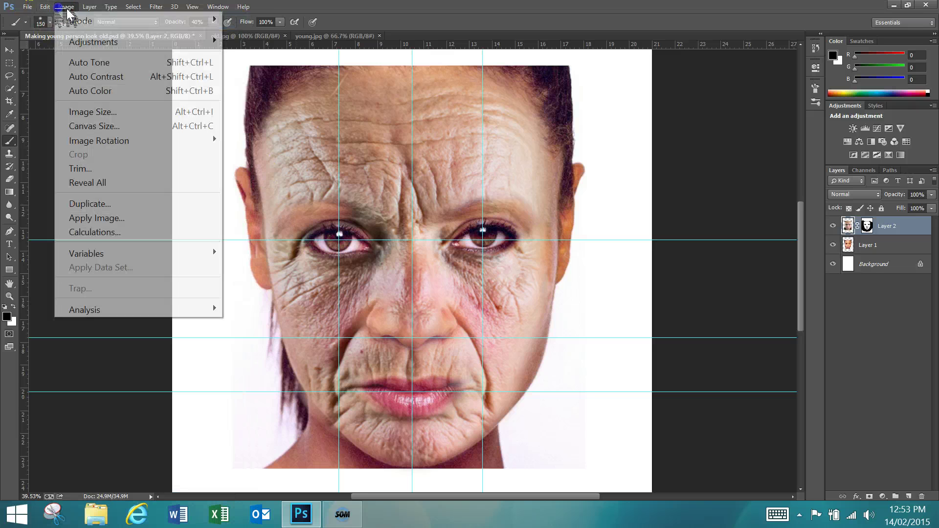
{"action": "left_click", "coordinate": [45, 7]}
{"action": "left_click", "coordinate": [46, 7]}
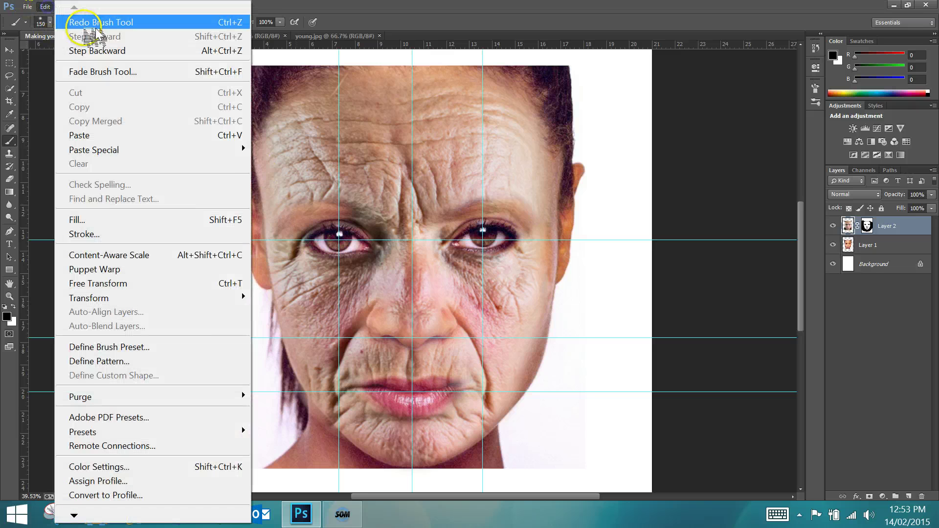
{"action": "left_click", "coordinate": [96, 50]}
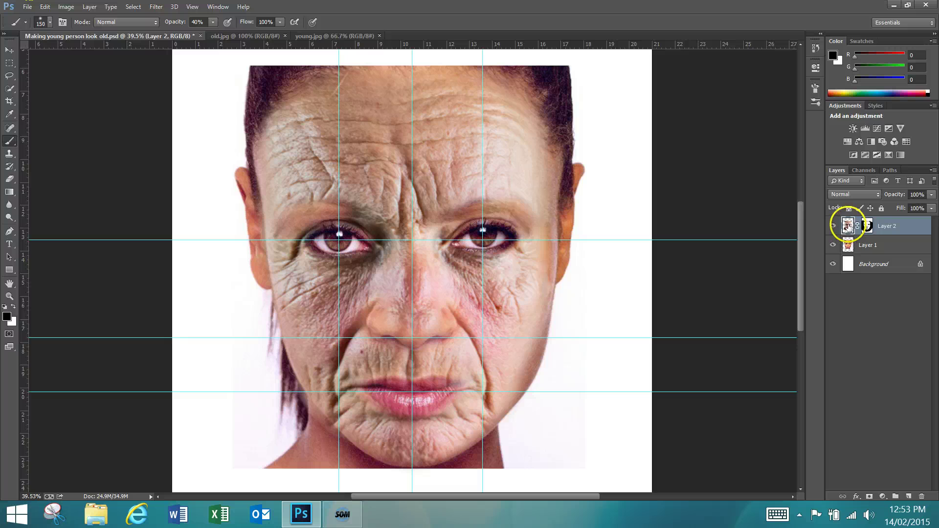
Step: Target Layer 2's mask and paint black at 40% opacity over the lips, mouth corners and eyebrows
{"action": "left_click", "coordinate": [866, 225]}
{"action": "left_click", "coordinate": [867, 226]}
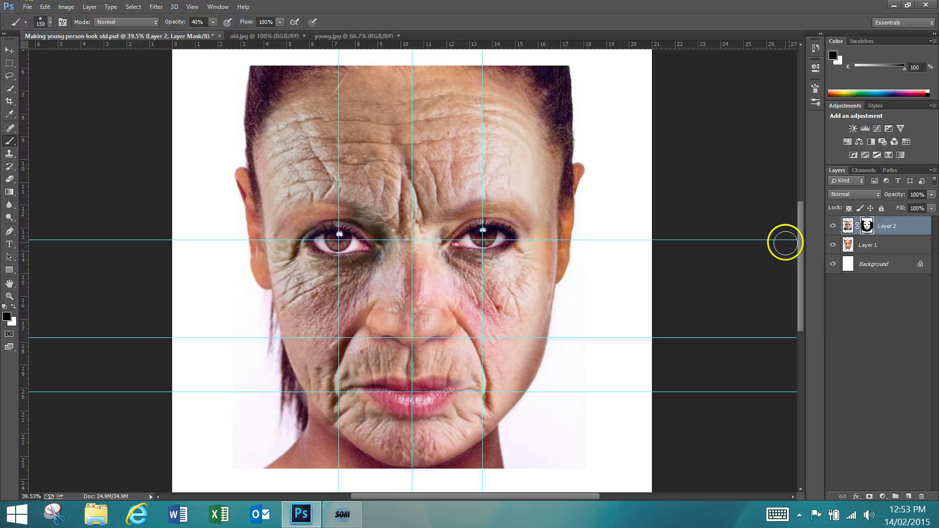
{"action": "left_click_drag", "start_coordinate": [454, 387], "coordinate": [460, 385]}
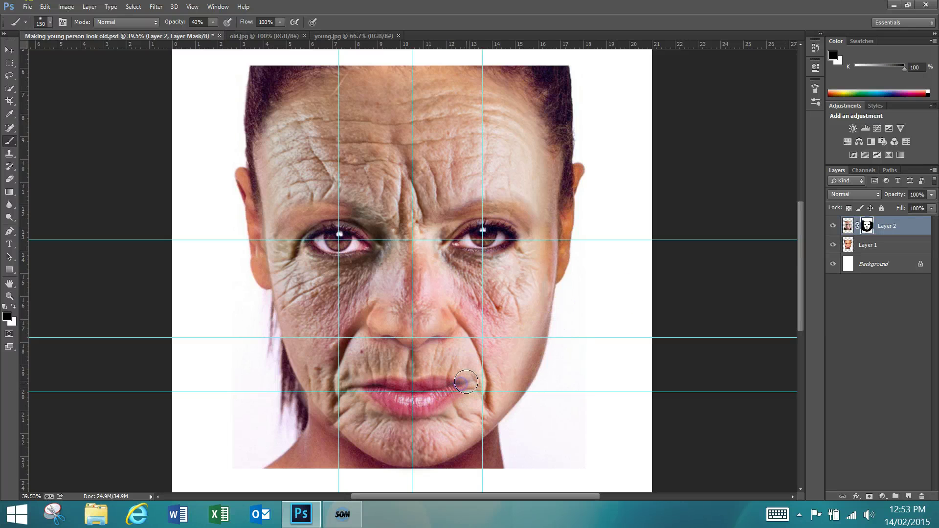
{"action": "left_click_drag", "start_coordinate": [361, 387], "coordinate": [356, 386]}
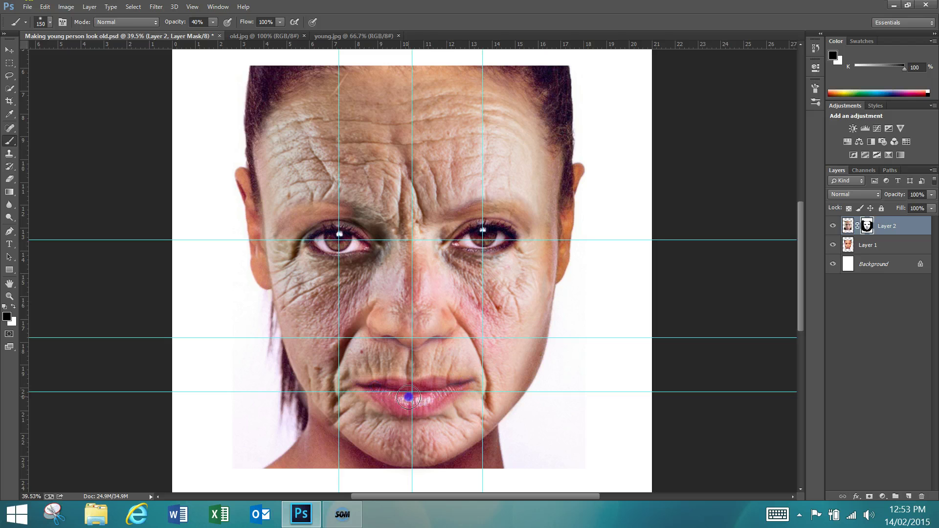
{"action": "left_click_drag", "start_coordinate": [404, 396], "coordinate": [382, 391]}
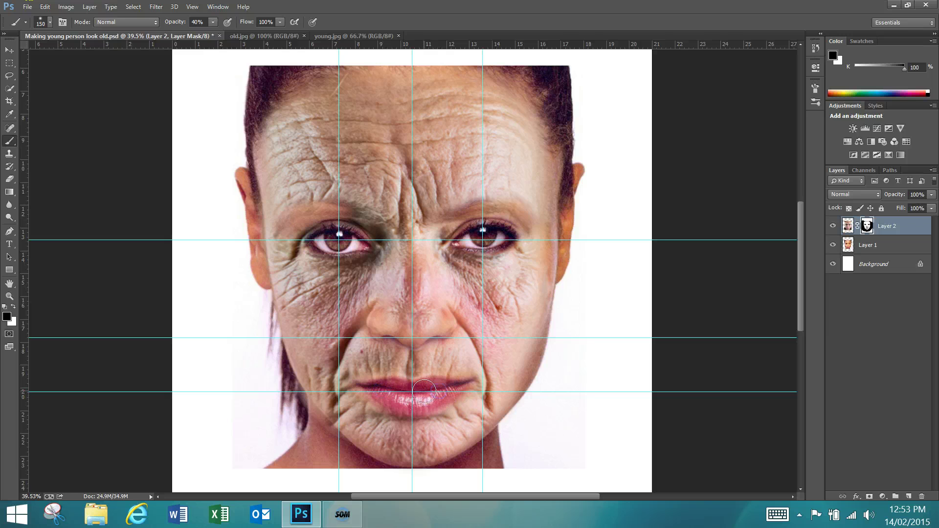
{"action": "left_click_drag", "start_coordinate": [304, 392], "coordinate": [289, 399]}
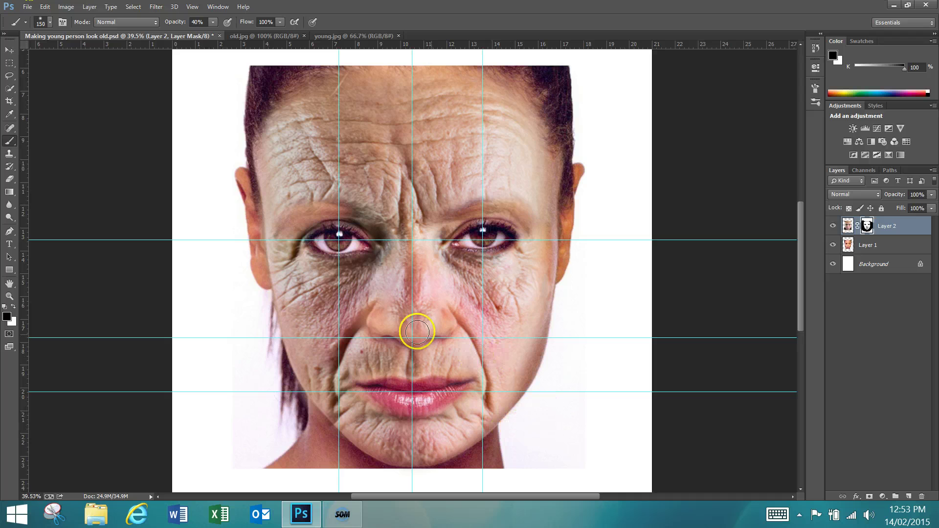
{"action": "mouse_move", "coordinate": [353, 215]}
{"action": "left_mouse_down"}
{"action": "mouse_move", "coordinate": [448, 225]}
{"action": "mouse_move", "coordinate": [507, 209]}
{"action": "left_mouse_up"}
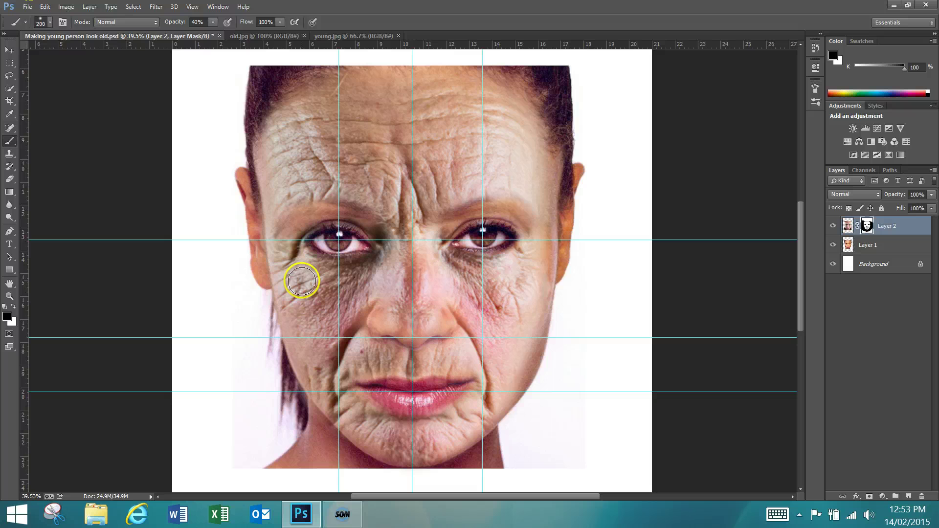
Step: Enlarge the brush to cover most of the forehead, set its opacity to 16%, and paint black on the mask over the forehead
{"action": "key", "text": "bracketright"}
{"action": "key", "text": "bracketright"}
{"action": "key", "text": "bracketright"}
{"action": "key", "text": "bracketright"}
{"action": "key", "text": "bracketright"}
{"action": "key", "text": "bracketright"}
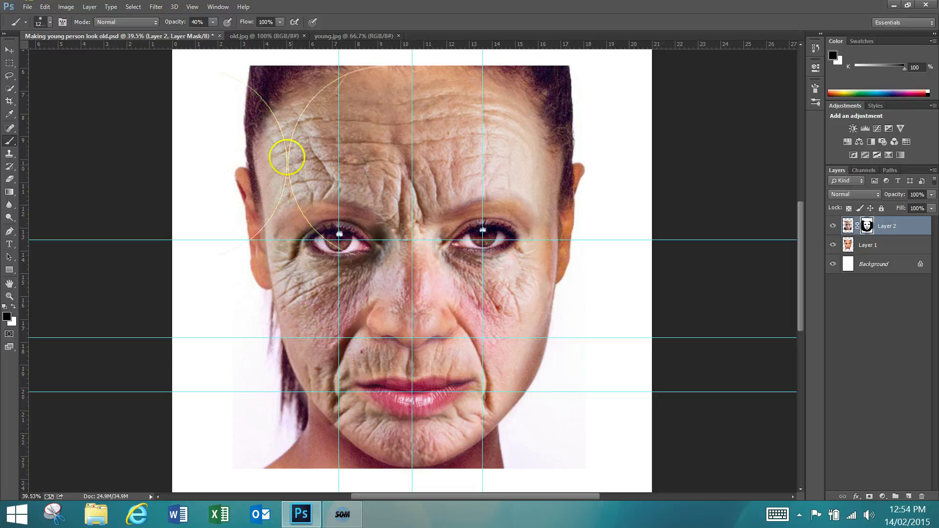
{"action": "left_click", "coordinate": [212, 22]}
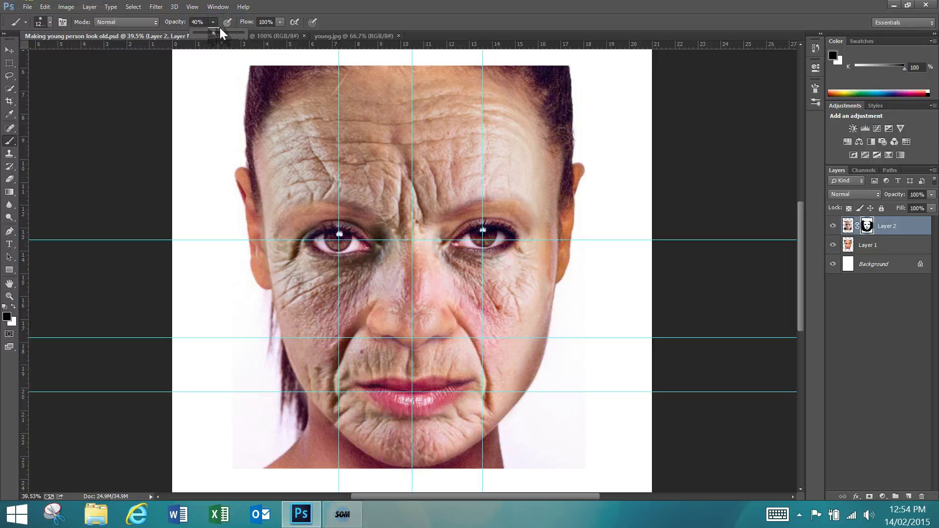
{"action": "left_click_drag", "start_coordinate": [220, 31], "coordinate": [215, 31]}
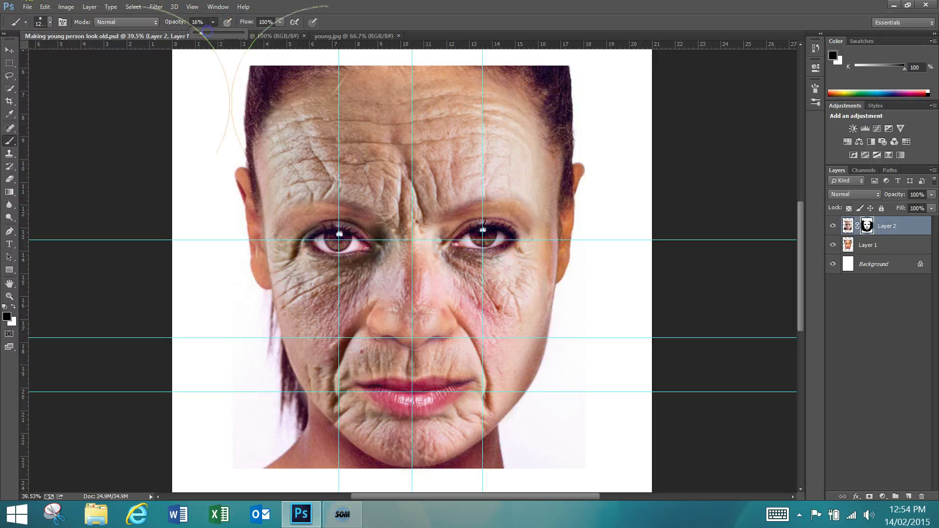
{"action": "left_click_drag", "start_coordinate": [301, 159], "coordinate": [362, 162]}
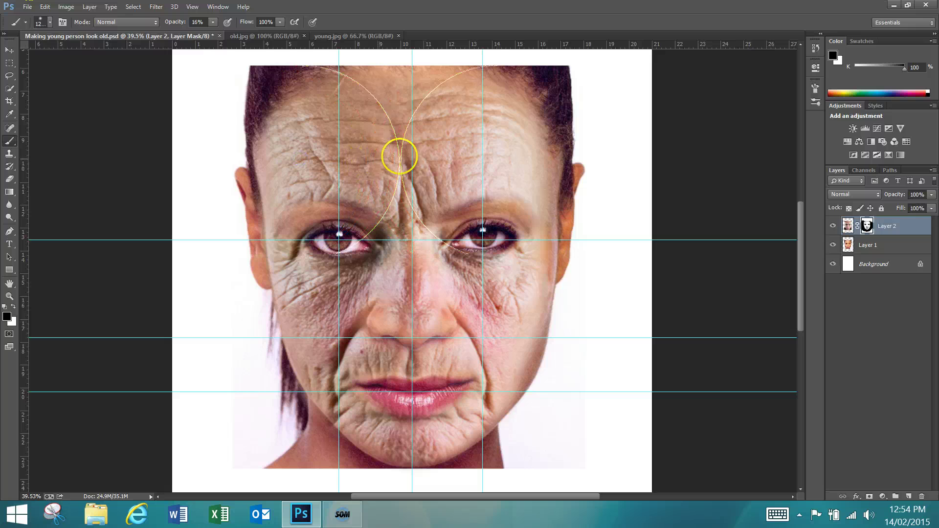
{"action": "left_click", "coordinate": [480, 165]}
Step: Paint black on the mask at 16% opacity over the cheeks, nose, mouth, chin and brow to soften the old skin
{"action": "mouse_move", "coordinate": [516, 266]}
{"action": "left_mouse_down"}
{"action": "mouse_move", "coordinate": [503, 282]}
{"action": "mouse_move", "coordinate": [510, 246]}
{"action": "mouse_move", "coordinate": [486, 256]}
{"action": "left_mouse_up"}
{"action": "left_click", "coordinate": [314, 284]}
{"action": "left_click", "coordinate": [429, 321]}
{"action": "left_click", "coordinate": [396, 418]}
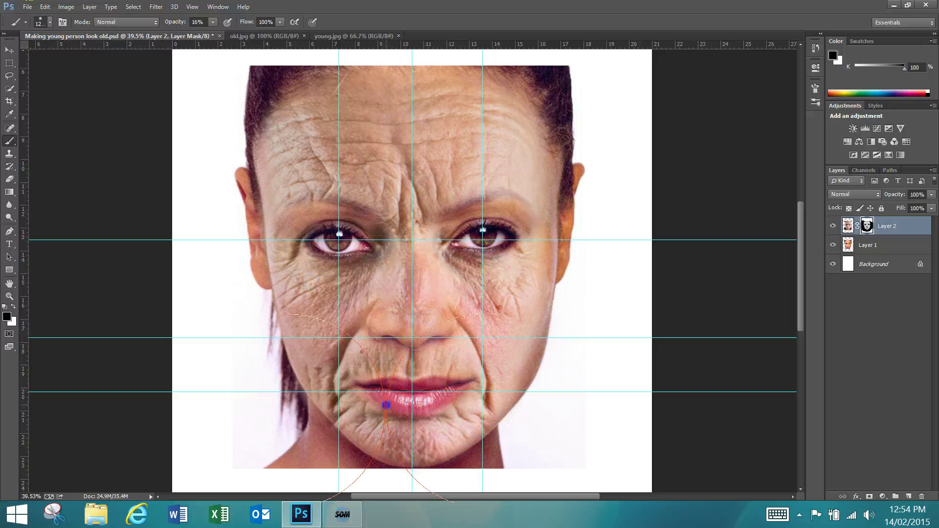
{"action": "left_click_drag", "start_coordinate": [329, 373], "coordinate": [335, 380]}
{"action": "left_click", "coordinate": [456, 406]}
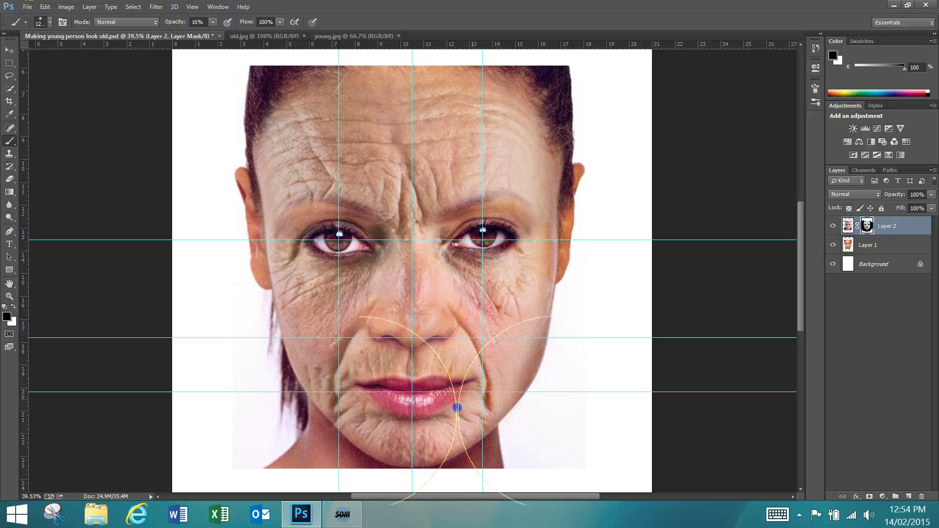
{"action": "left_click", "coordinate": [519, 342]}
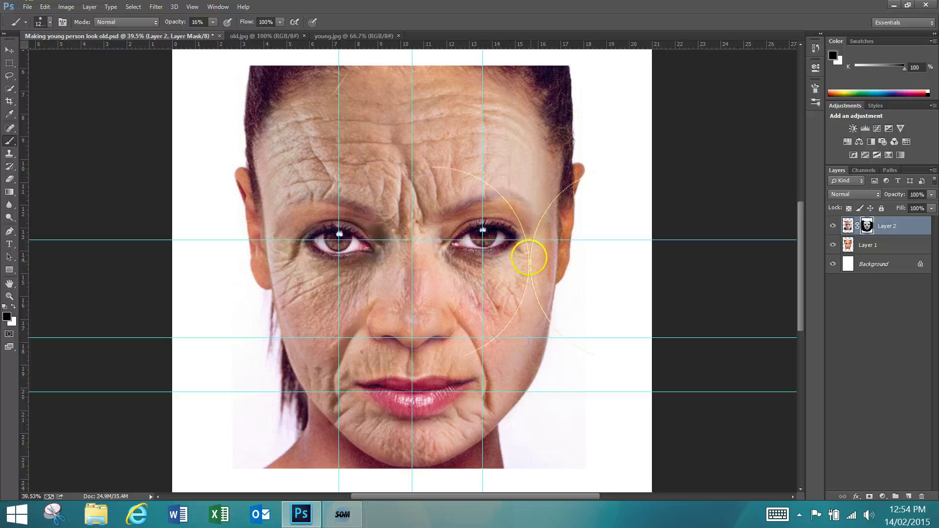
{"action": "left_click", "coordinate": [455, 219]}
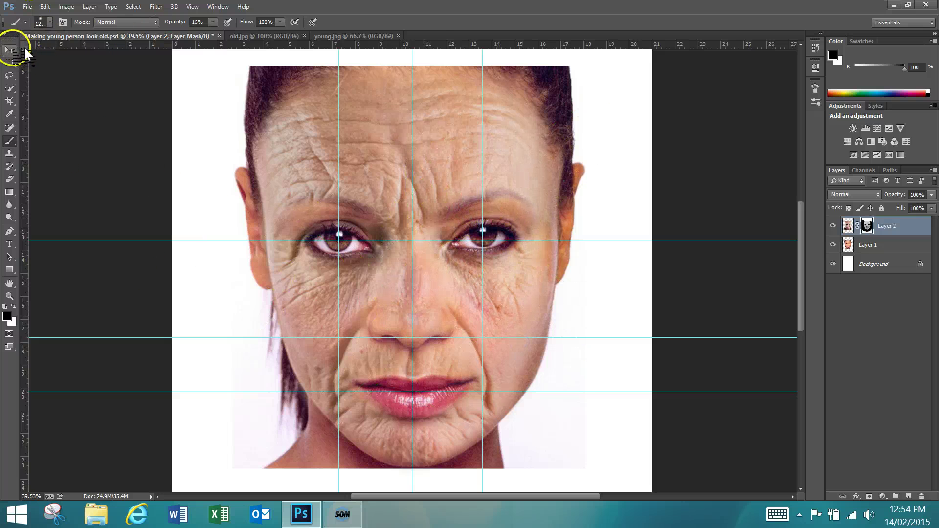
Step: Warp Layer 2 so the old skin on the image-right lower cheek extends outward toward the jaw edge
{"action": "left_click", "coordinate": [10, 50]}
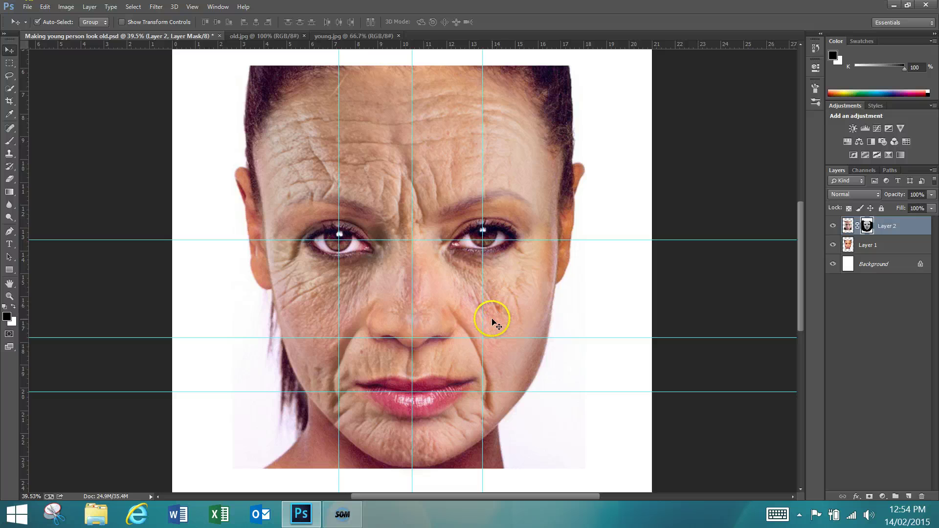
{"action": "key", "text": "ctrl+t"}
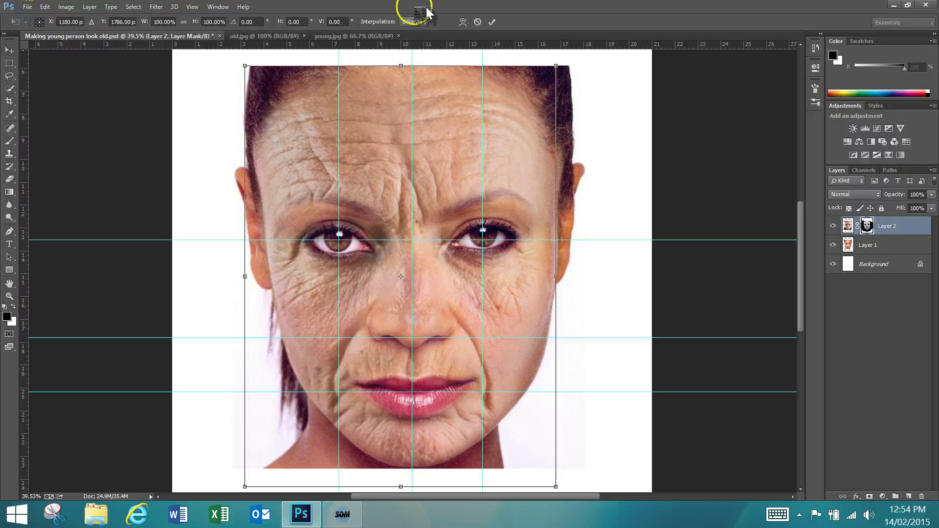
{"action": "left_click", "coordinate": [463, 22]}
{"action": "left_click_drag", "start_coordinate": [519, 360], "coordinate": [521, 362]}
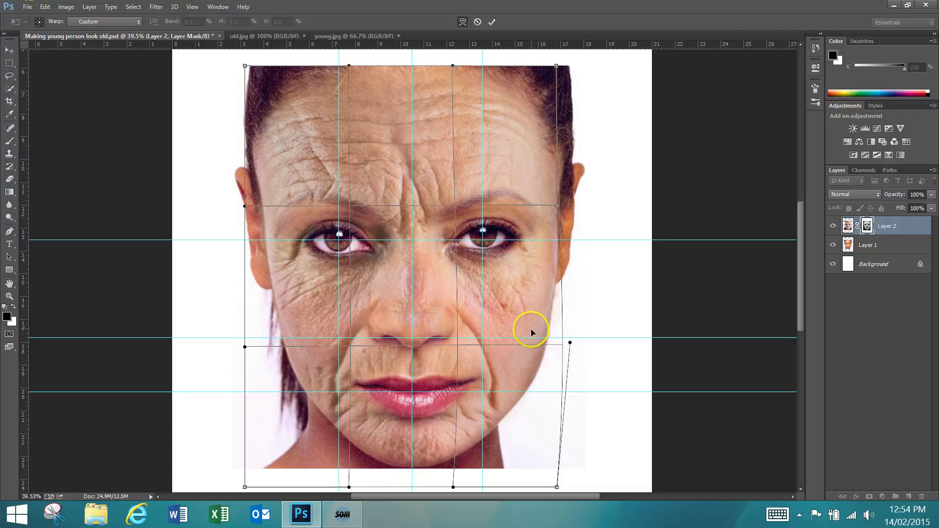
{"action": "key", "text": "Return"}
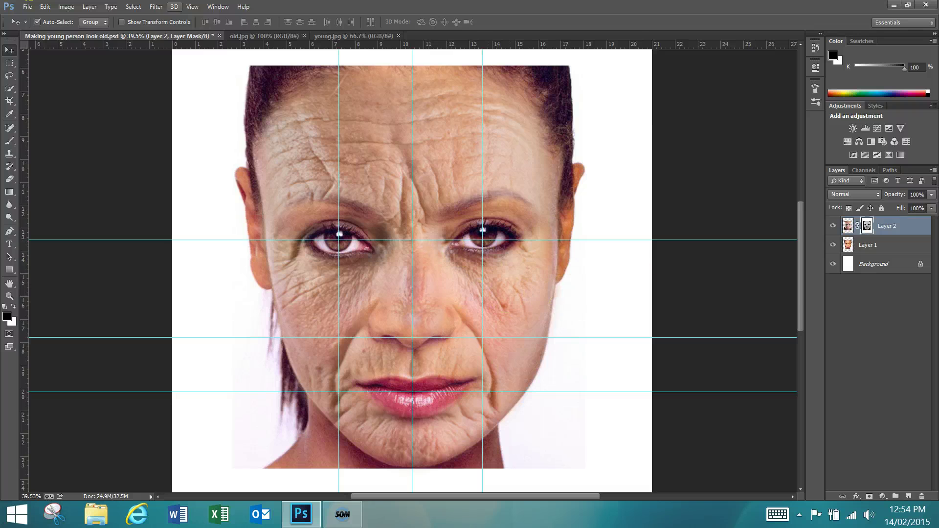
Step: Clear all guides from the document
{"action": "left_click", "coordinate": [198, 7]}
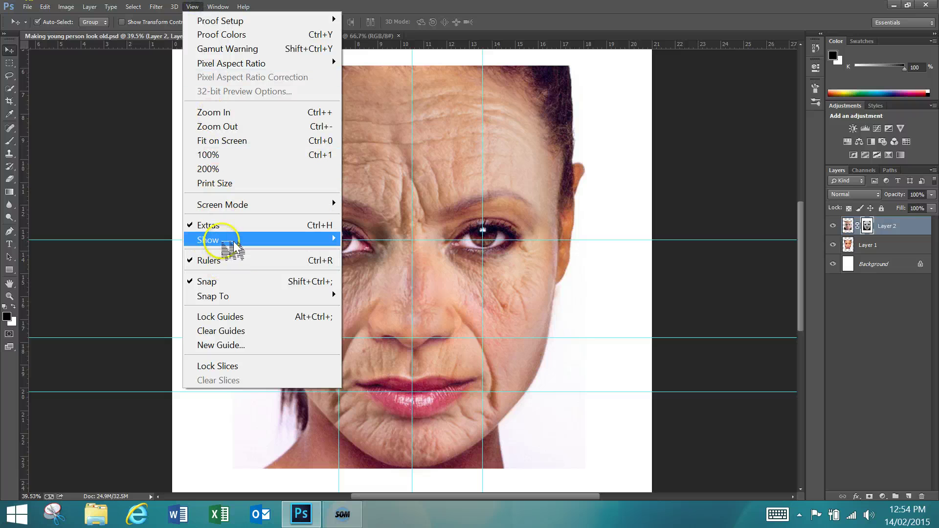
{"action": "left_click", "coordinate": [216, 331]}
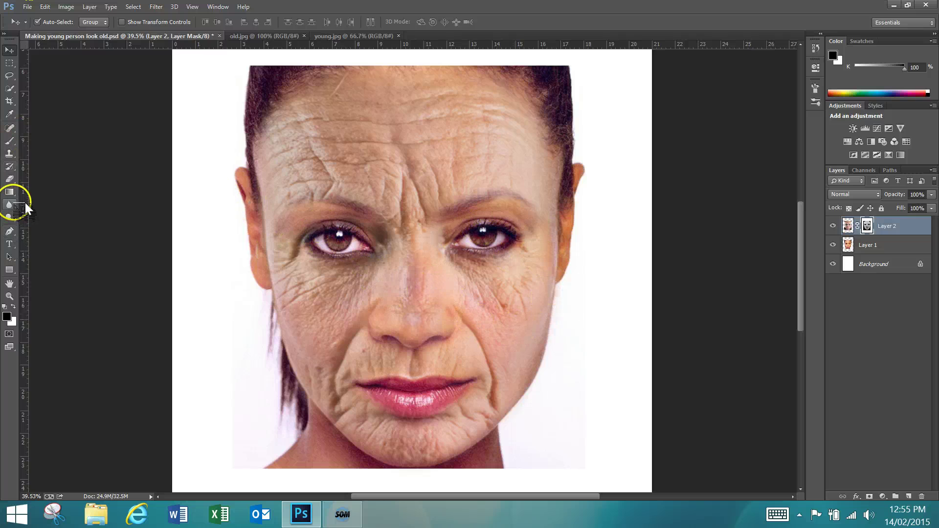
Step: Use the large black brush at 16% opacity on the mask to fade wrinkles on the forehead, cheeks, mouth and nose
{"action": "left_click", "coordinate": [11, 141]}
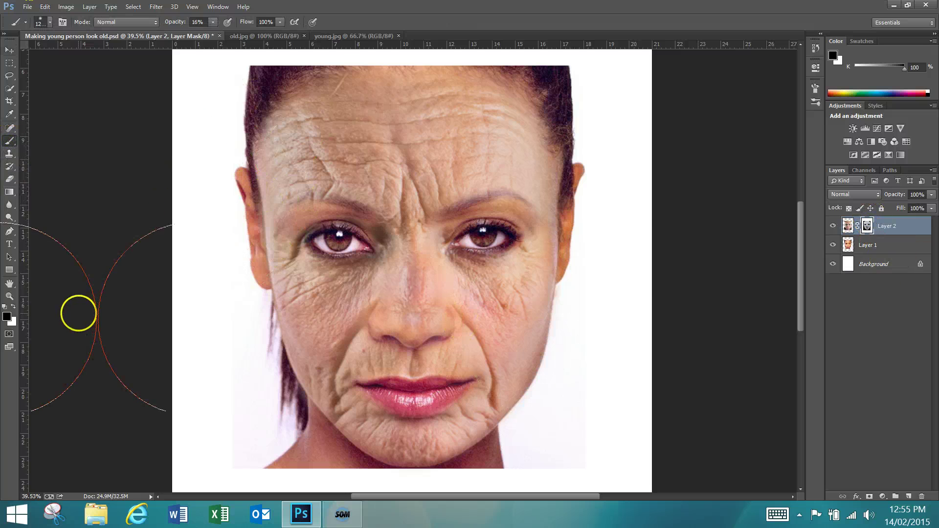
{"action": "left_click", "coordinate": [213, 22]}
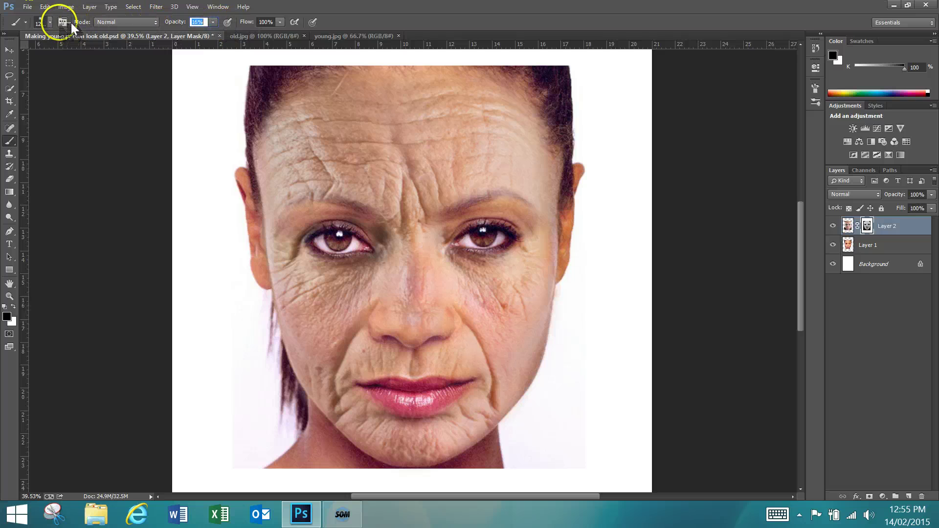
{"action": "mouse_move", "coordinate": [343, 195]}
{"action": "left_mouse_down"}
{"action": "mouse_move", "coordinate": [310, 162]}
{"action": "mouse_move", "coordinate": [380, 153]}
{"action": "left_mouse_up"}
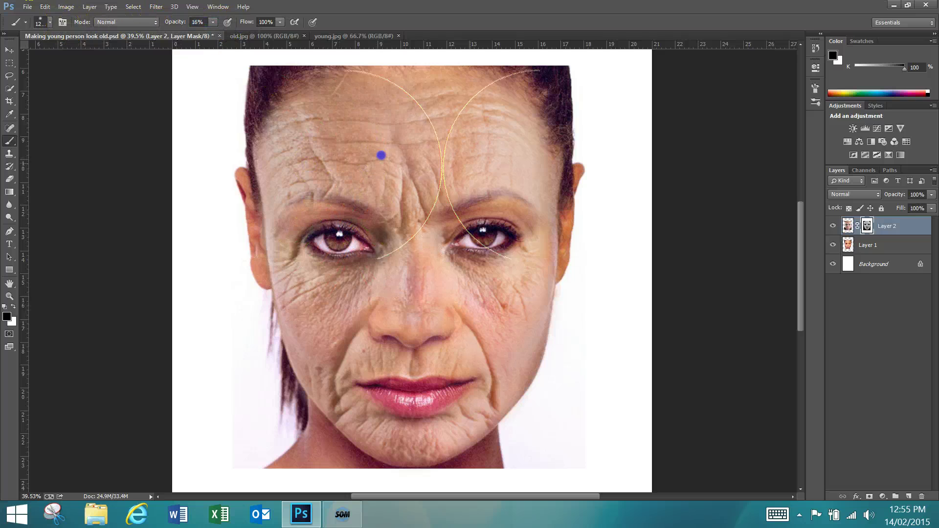
{"action": "left_click_drag", "start_coordinate": [516, 315], "coordinate": [511, 317]}
{"action": "left_click_drag", "start_coordinate": [316, 329], "coordinate": [318, 326]}
{"action": "mouse_move", "coordinate": [413, 370]}
{"action": "left_mouse_down"}
{"action": "mouse_move", "coordinate": [413, 391]}
{"action": "mouse_move", "coordinate": [364, 401]}
{"action": "left_mouse_up"}
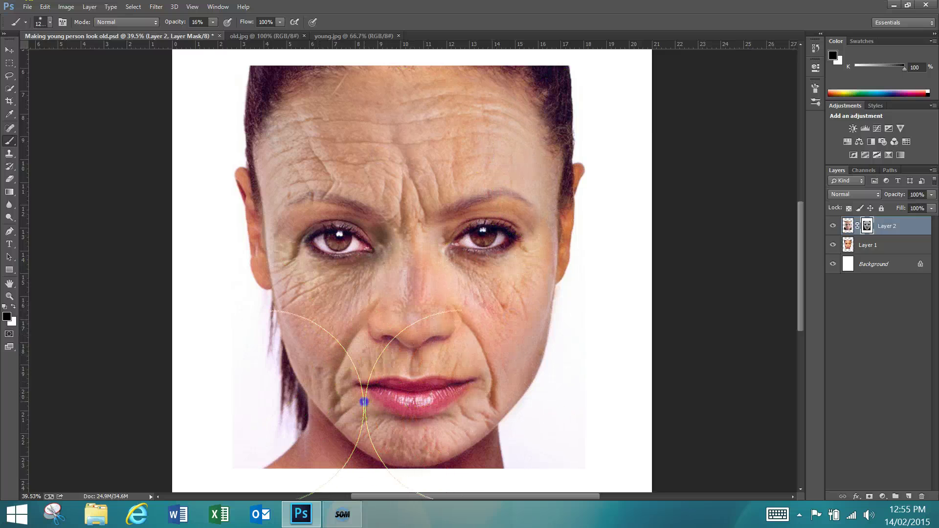
{"action": "left_click", "coordinate": [506, 406]}
{"action": "left_click", "coordinate": [478, 397]}
{"action": "left_click", "coordinate": [476, 397]}
{"action": "left_click", "coordinate": [463, 304]}
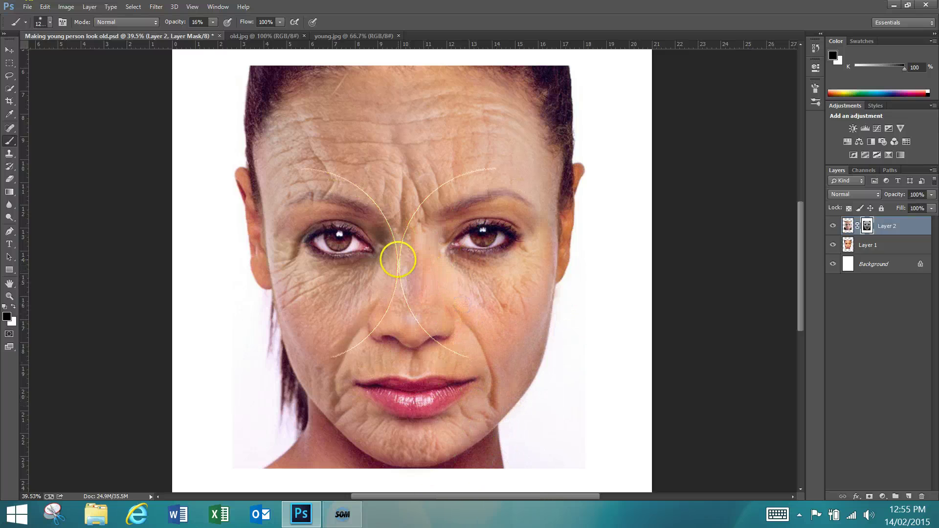
Step: Fade the wrinkles on both sides of the forehead with more black at 16% opacity on the mask
{"action": "left_click", "coordinate": [304, 128]}
{"action": "left_click", "coordinate": [494, 147]}
{"action": "left_click", "coordinate": [507, 149]}
{"action": "left_click", "coordinate": [299, 163]}
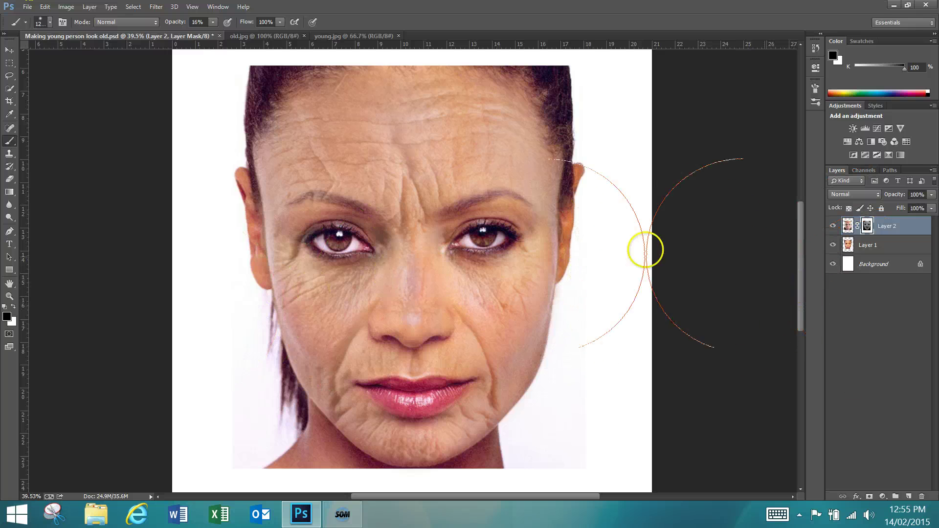
Step: Bring back strong forehead and brow wrinkles by painting white at 16% opacity on the Layer 2 mask
{"action": "left_click", "coordinate": [413, 198]}
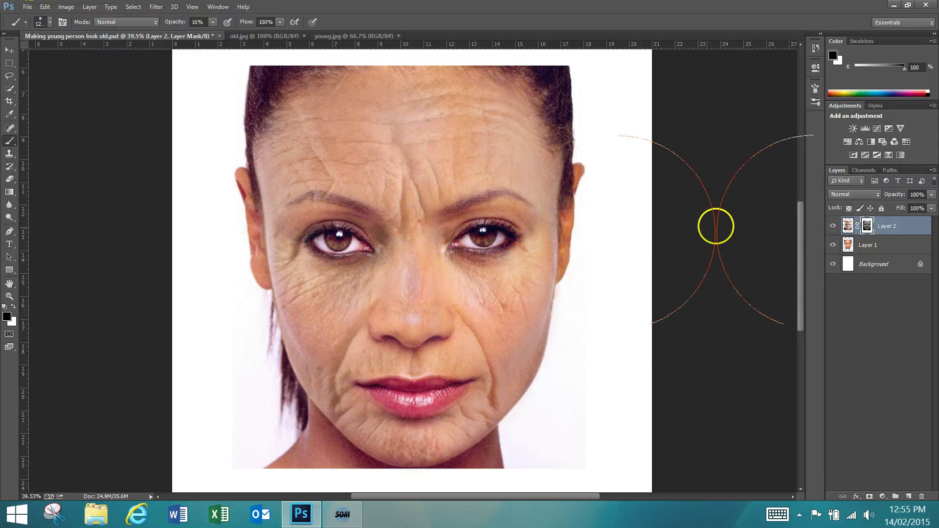
{"action": "left_click", "coordinate": [14, 306]}
{"action": "left_click", "coordinate": [400, 157]}
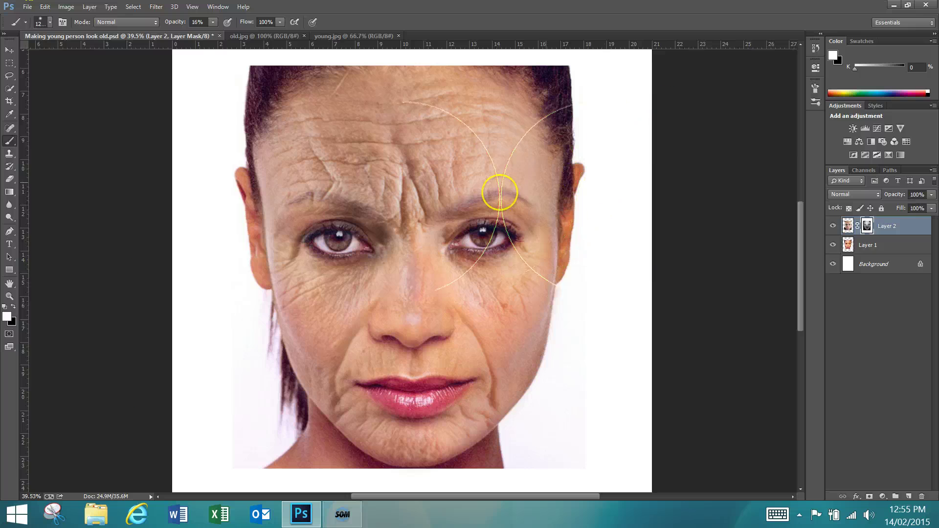
Step: Fade the wrinkles on the forehead and between the brows with black at 16% opacity on the Layer 2 mask
{"action": "left_click", "coordinate": [13, 307]}
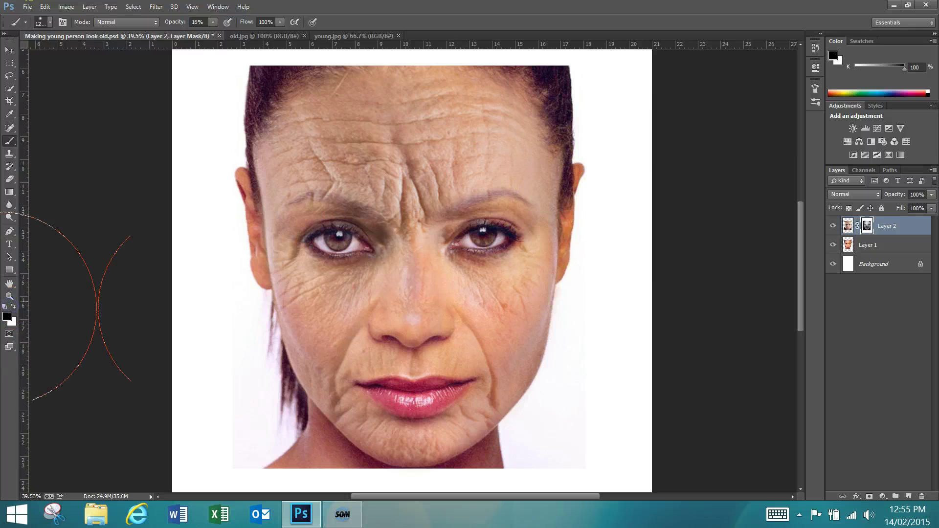
{"action": "left_click", "coordinate": [403, 155]}
{"action": "left_click", "coordinate": [405, 157]}
{"action": "left_click", "coordinate": [405, 174]}
{"action": "mouse_move", "coordinate": [405, 174]}
{"action": "left_mouse_down"}
{"action": "mouse_move", "coordinate": [367, 161]}
{"action": "mouse_move", "coordinate": [287, 163]}
{"action": "mouse_move", "coordinate": [504, 160]}
{"action": "left_mouse_up"}
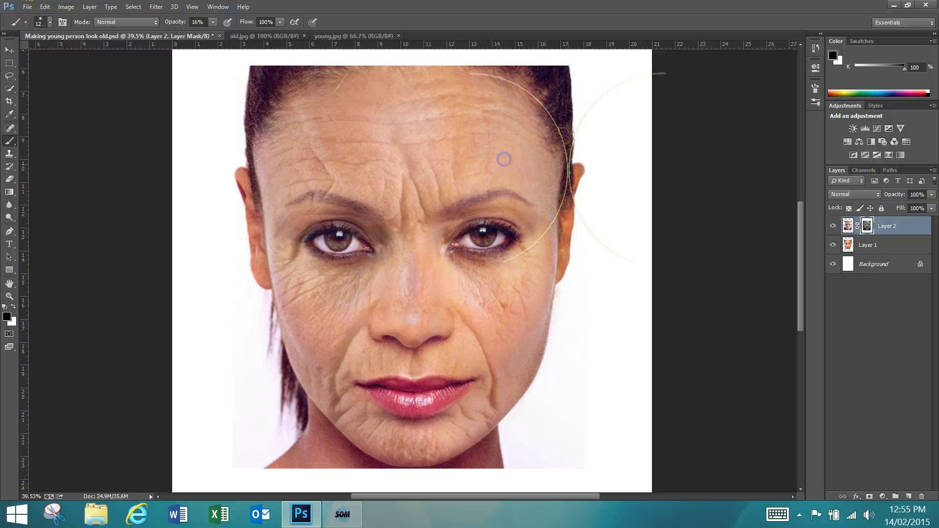
{"action": "mouse_move", "coordinate": [275, 409]}
{"action": "left_mouse_down"}
{"action": "mouse_move", "coordinate": [362, 387]}
{"action": "mouse_move", "coordinate": [528, 396]}
{"action": "mouse_move", "coordinate": [509, 395]}
{"action": "mouse_move", "coordinate": [532, 323]}
{"action": "left_mouse_up"}
{"action": "mouse_move", "coordinate": [484, 276]}
{"action": "left_mouse_down"}
{"action": "mouse_move", "coordinate": [483, 294]}
{"action": "mouse_move", "coordinate": [750, 192]}
{"action": "left_mouse_up"}
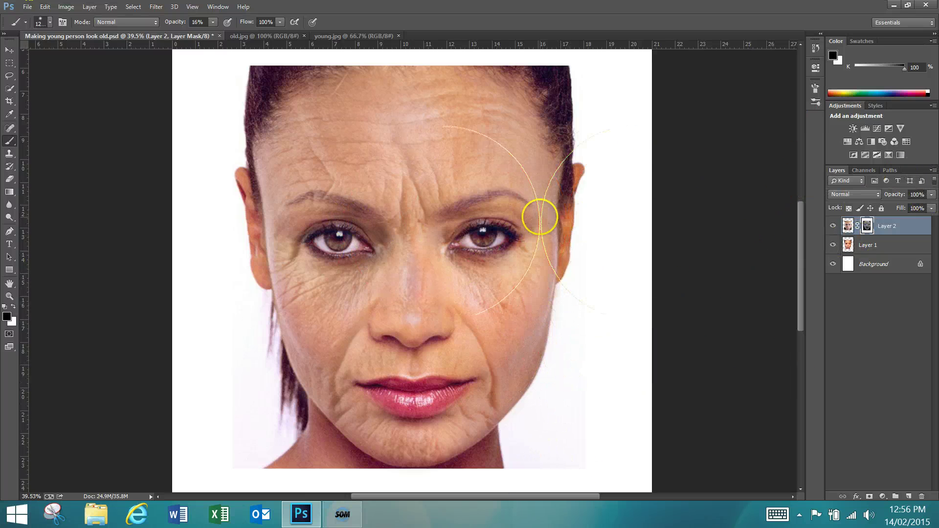
{"action": "left_click_drag", "start_coordinate": [369, 224], "coordinate": [339, 228]}
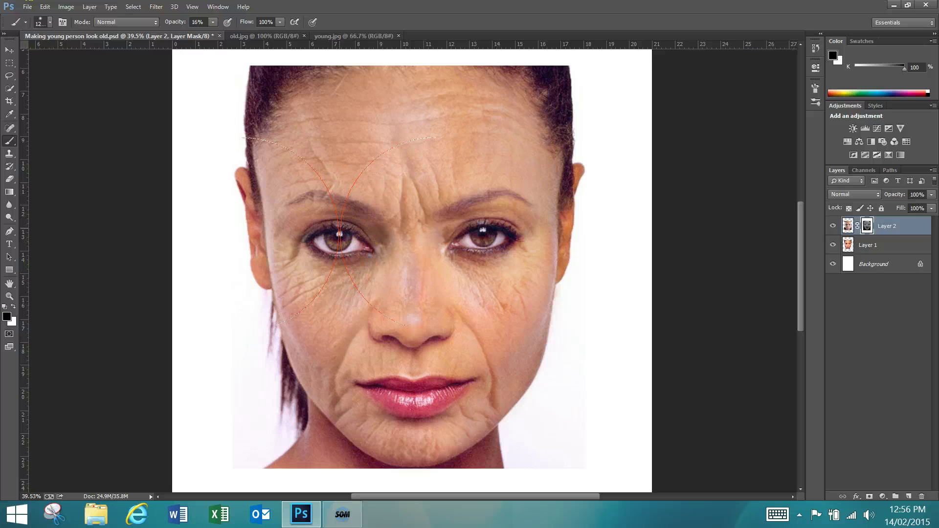
{"action": "left_click_drag", "start_coordinate": [563, 230], "coordinate": [534, 207]}
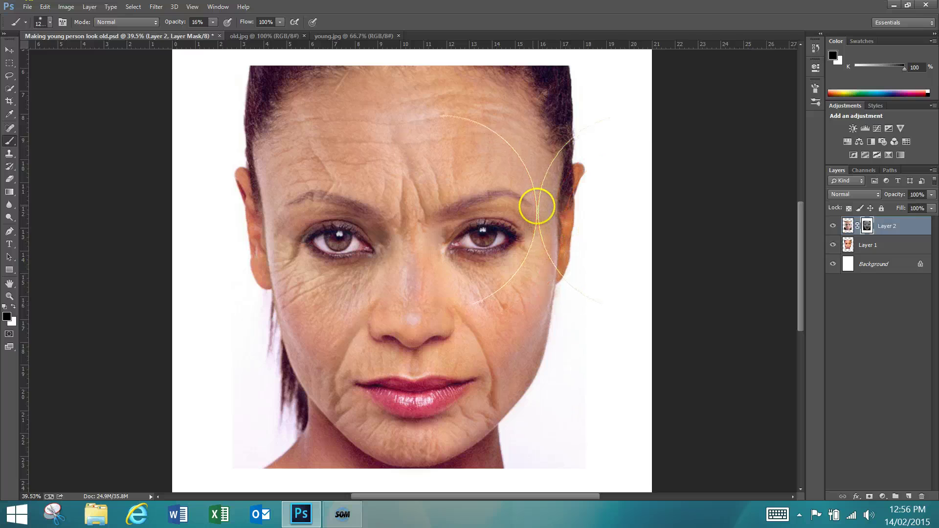
Step: Leave the Brush tool for the Move tool and save the document
{"action": "left_click", "coordinate": [9, 50]}
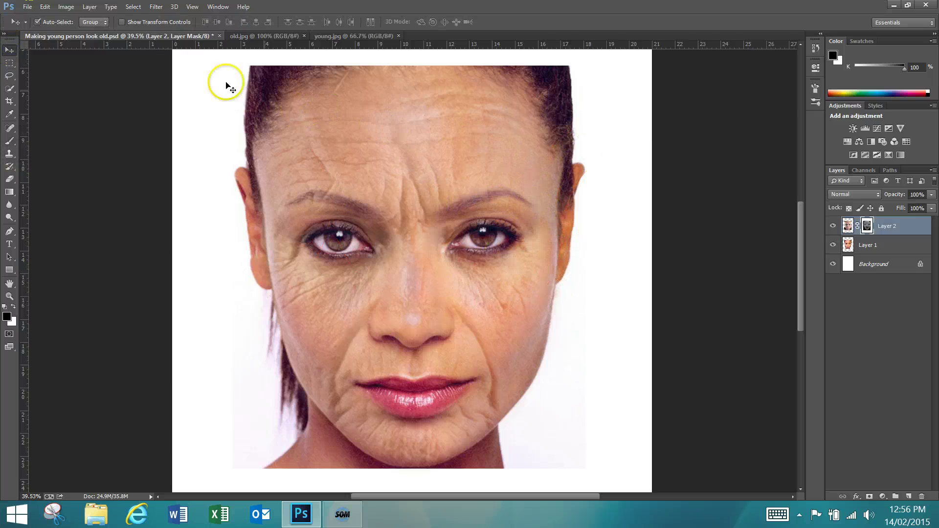
{"action": "left_click", "coordinate": [29, 7]}
{"action": "left_click", "coordinate": [46, 169]}
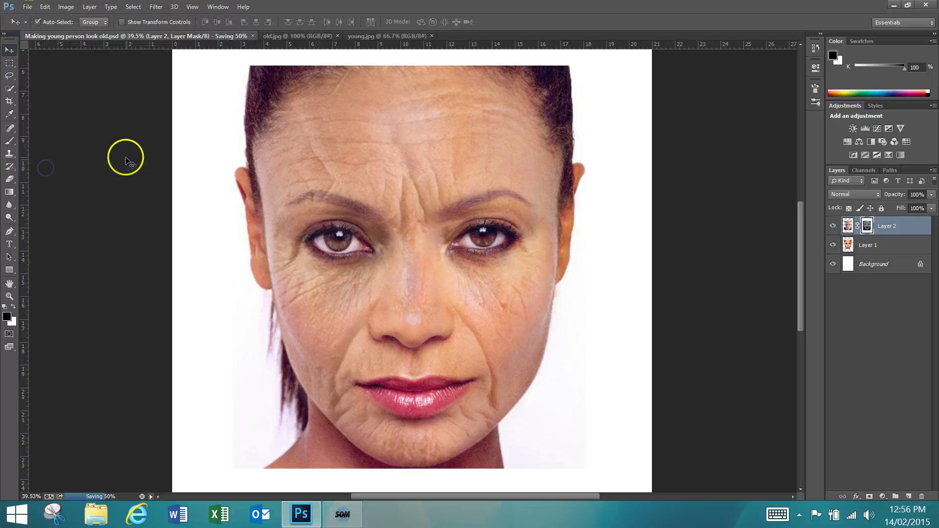
Step: Compare the face with and without Layer 2, leaving Layer 2 hidden and Layer 1 selected
{"action": "left_click", "coordinate": [878, 247]}
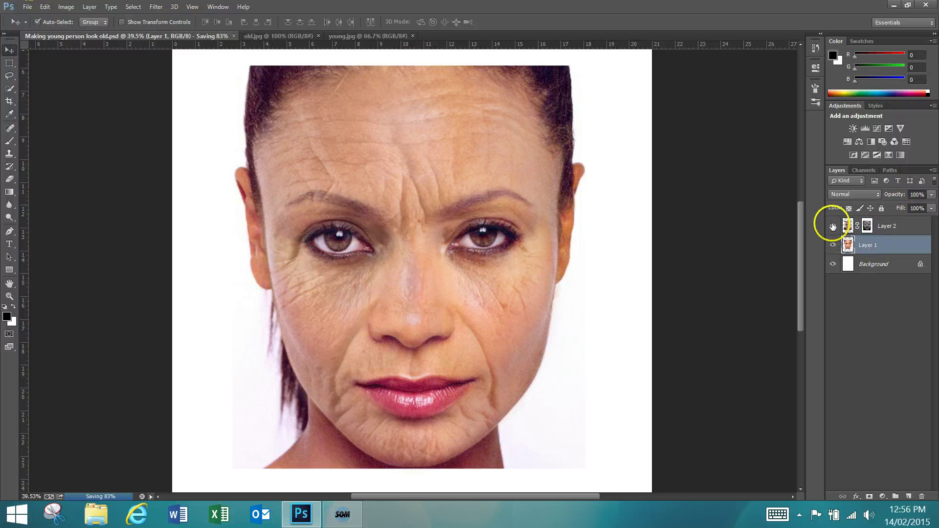
{"action": "left_click", "coordinate": [833, 226]}
{"action": "left_click", "coordinate": [833, 226]}
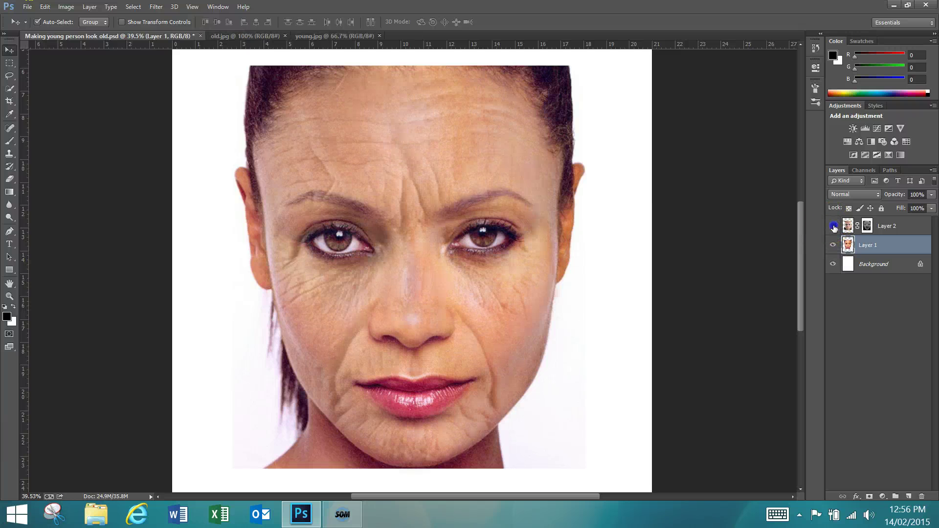
{"action": "left_click", "coordinate": [833, 226]}
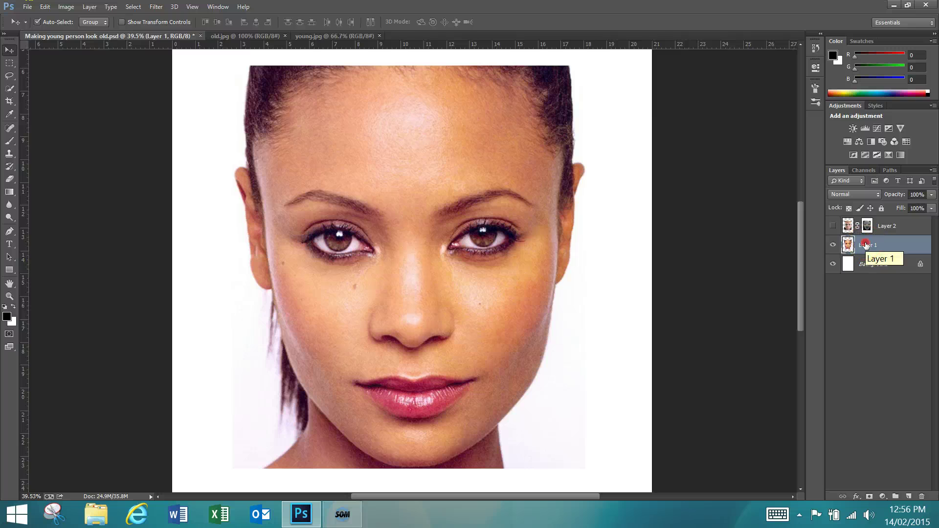
Step: Duplicate Layer 1 under its default name, keep the copy selected and hide the original Layer 1
{"action": "right_click", "coordinate": [875, 247]}
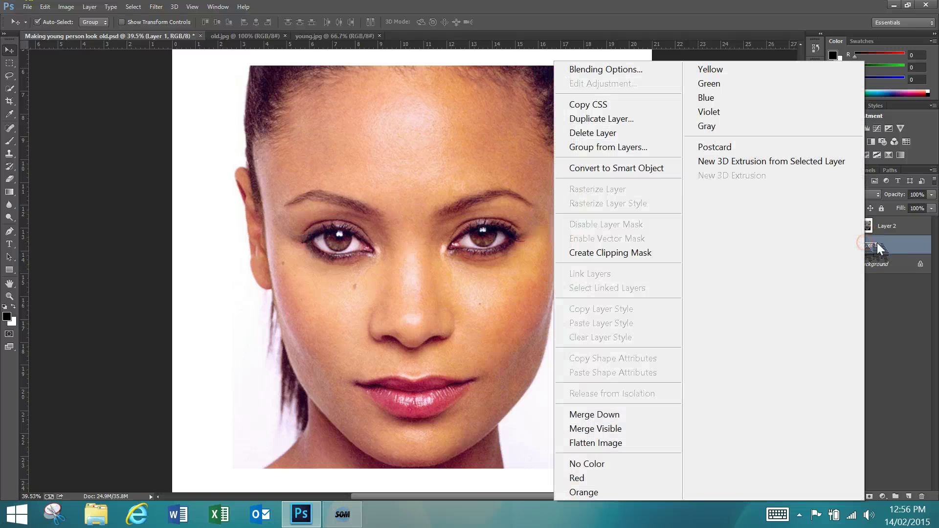
{"action": "left_click", "coordinate": [638, 121]}
{"action": "left_click", "coordinate": [562, 160]}
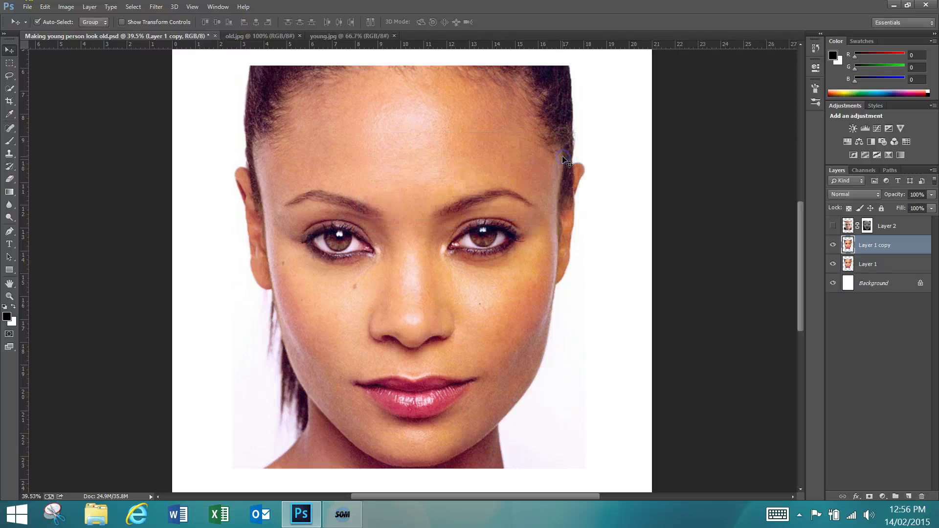
{"action": "left_click", "coordinate": [874, 266]}
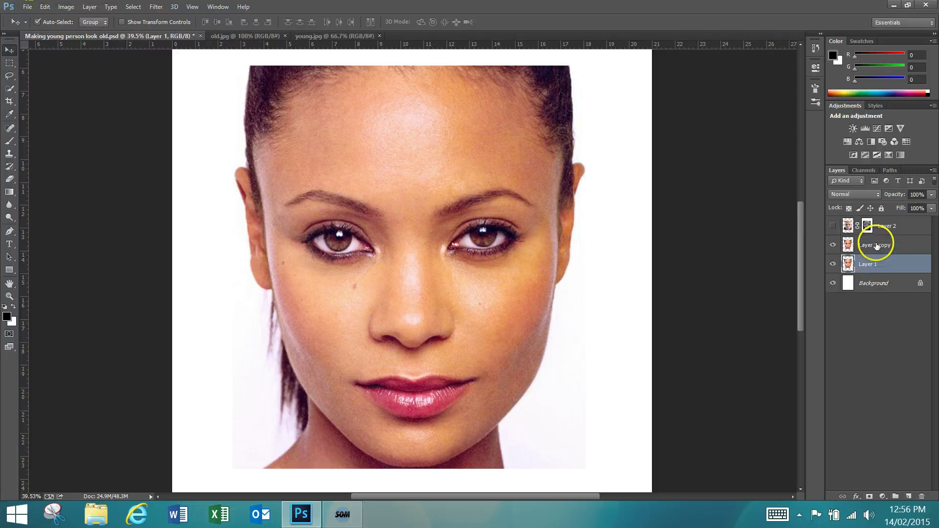
{"action": "left_click", "coordinate": [876, 246]}
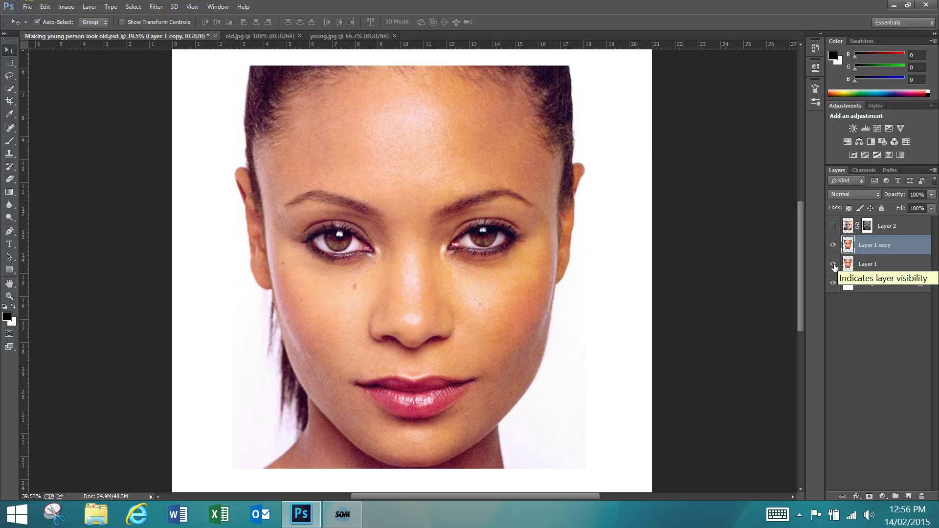
{"action": "left_click", "coordinate": [833, 265]}
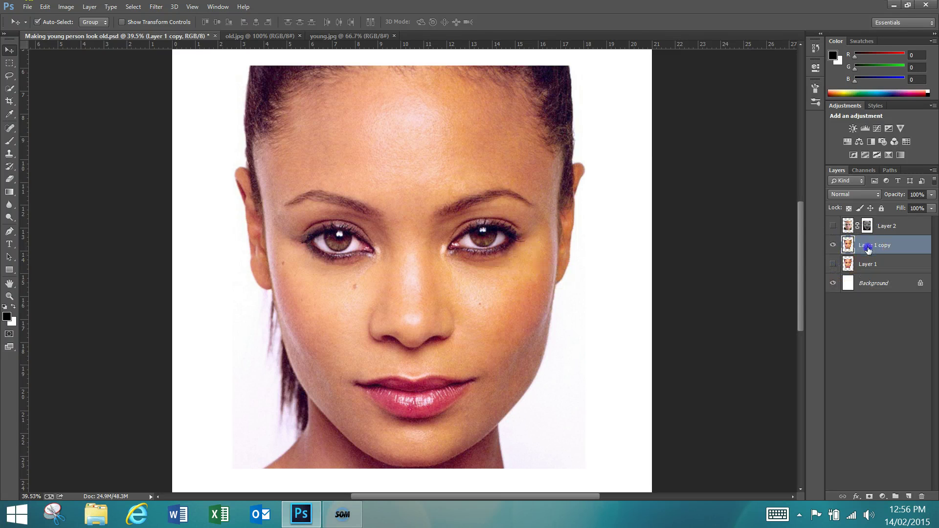
Step: Open the Liquify filter on the copy of Layer 1
{"action": "left_click", "coordinate": [158, 7]}
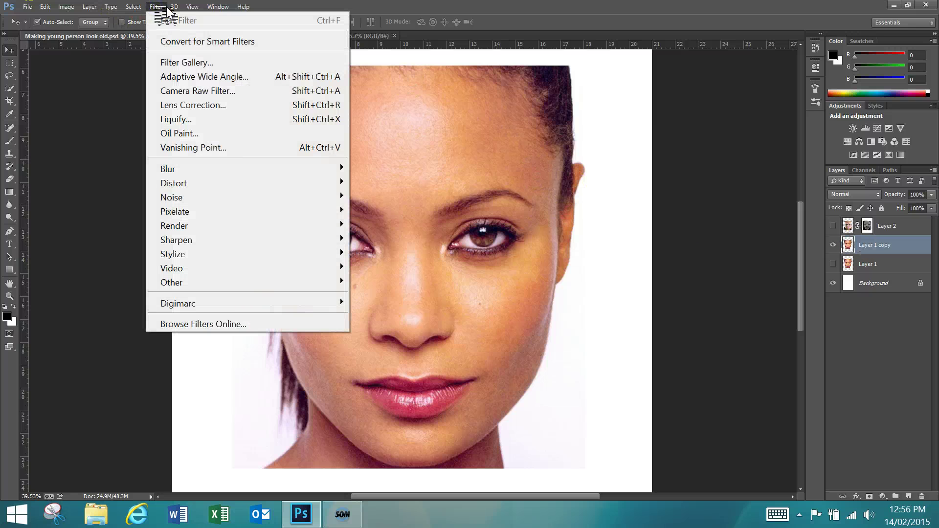
{"action": "left_click", "coordinate": [184, 120]}
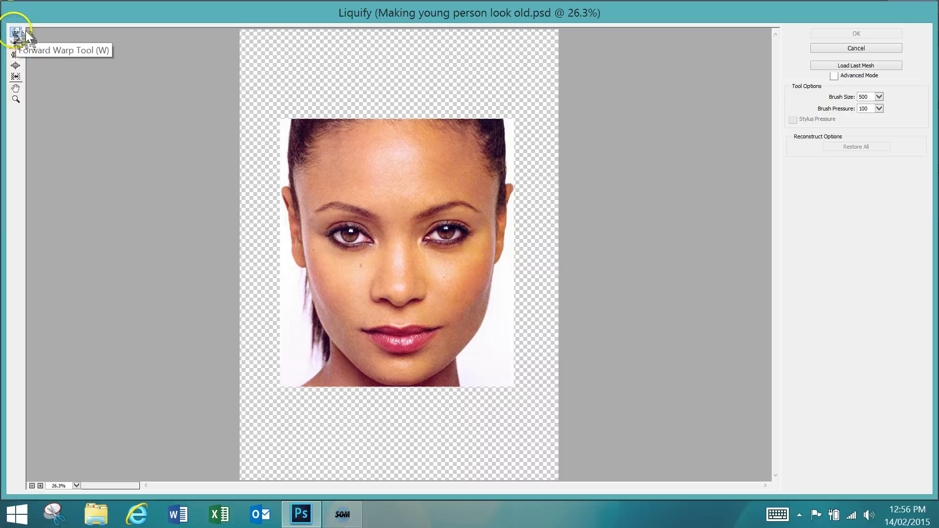
Step: Try the Forward Warp and Pucker tools on the image-left eye, restoring the original shape after each
{"action": "left_click_drag", "start_coordinate": [353, 239], "coordinate": [348, 228]}
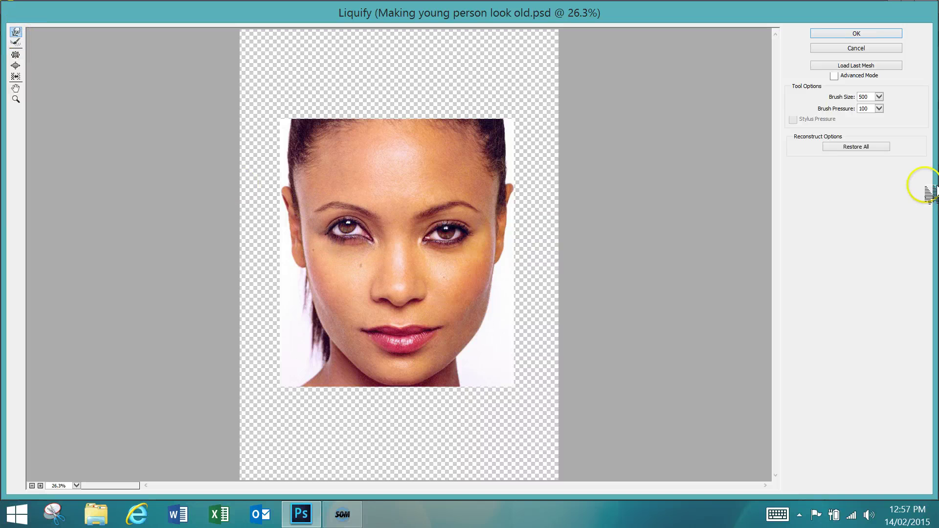
{"action": "left_click", "coordinate": [853, 147]}
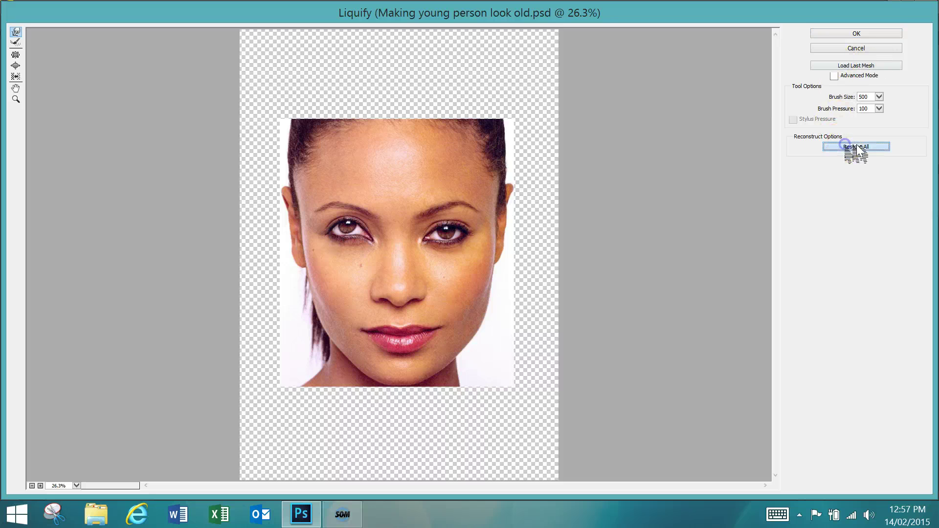
{"action": "left_click", "coordinate": [17, 54]}
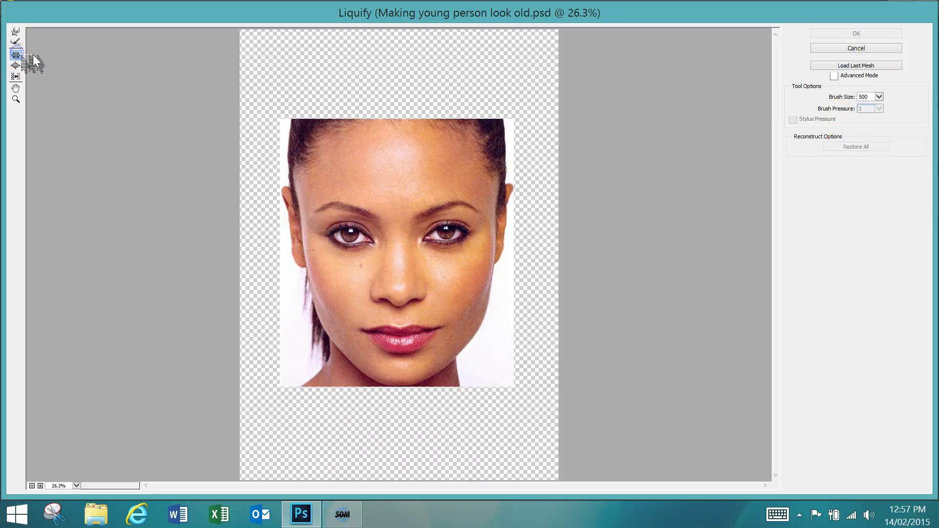
{"action": "left_click", "coordinate": [351, 238]}
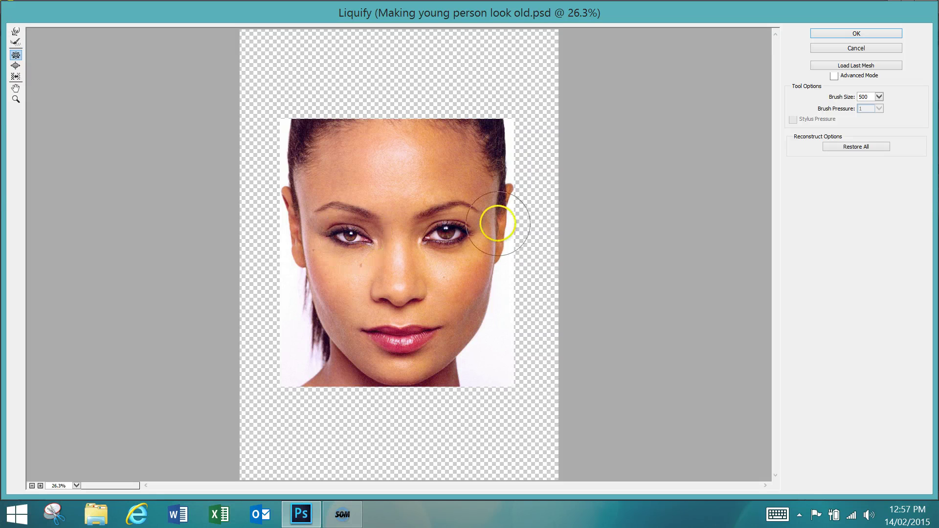
{"action": "left_click", "coordinate": [856, 147]}
Step: Try the Bloat tool at brush size 500 on the image-left eye and restore the original shape
{"action": "left_click", "coordinate": [16, 66]}
{"action": "key", "text": "bracketright"}
{"action": "key", "text": "bracketright"}
{"action": "key", "text": "bracketright"}
{"action": "key", "text": "bracketright"}
{"action": "key", "text": "bracketright"}
{"action": "key", "text": "bracketright"}
{"action": "key", "text": "bracketright"}
{"action": "key", "text": "bracketright"}
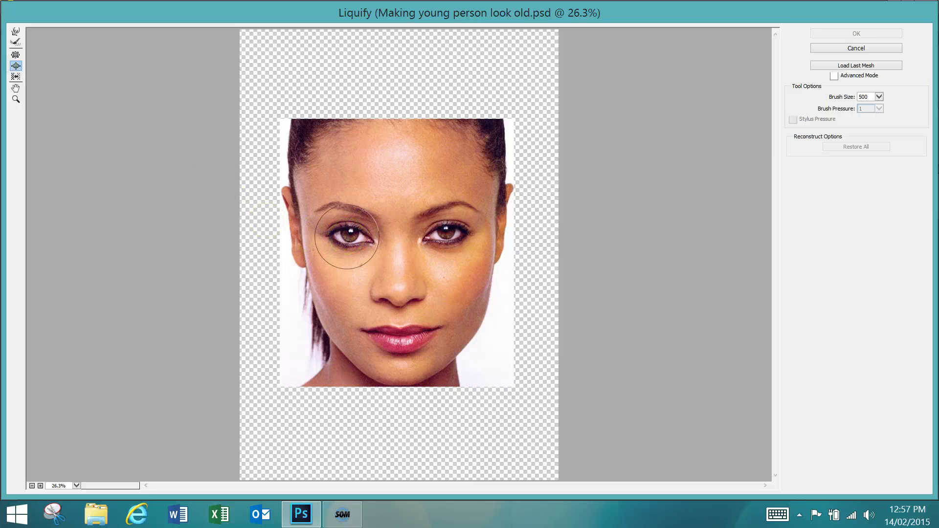
{"action": "left_click", "coordinate": [348, 237]}
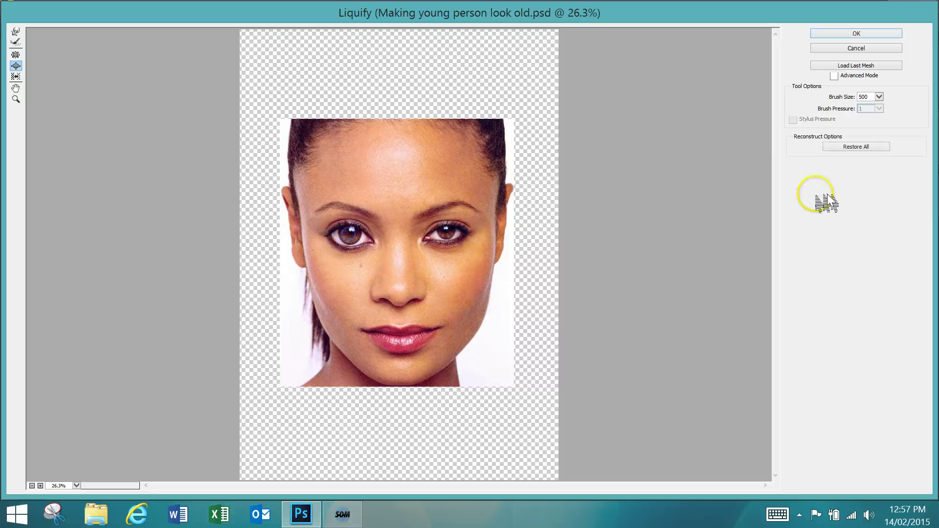
{"action": "left_click", "coordinate": [834, 147]}
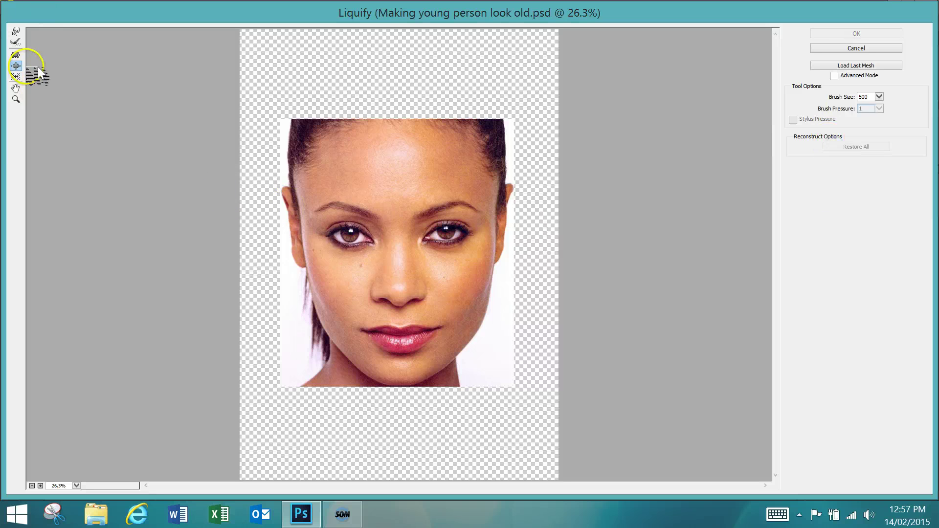
Step: Droop the outer eyebrows and reshape the eyelids of both eyes with the Forward Warp tool at brush size 500 and pressure 100
{"action": "left_click", "coordinate": [16, 32]}
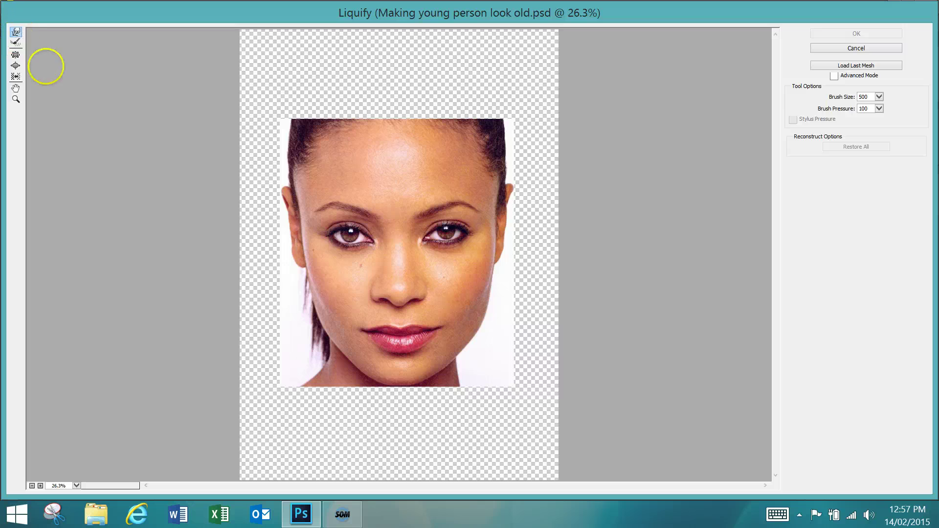
{"action": "mouse_move", "coordinate": [327, 218]}
{"action": "left_mouse_down"}
{"action": "mouse_move", "coordinate": [342, 220]}
{"action": "mouse_move", "coordinate": [334, 224]}
{"action": "left_mouse_up"}
{"action": "left_click_drag", "start_coordinate": [468, 215], "coordinate": [469, 221]}
{"action": "left_click_drag", "start_coordinate": [352, 227], "coordinate": [350, 226]}
{"action": "left_click_drag", "start_coordinate": [447, 225], "coordinate": [447, 248]}
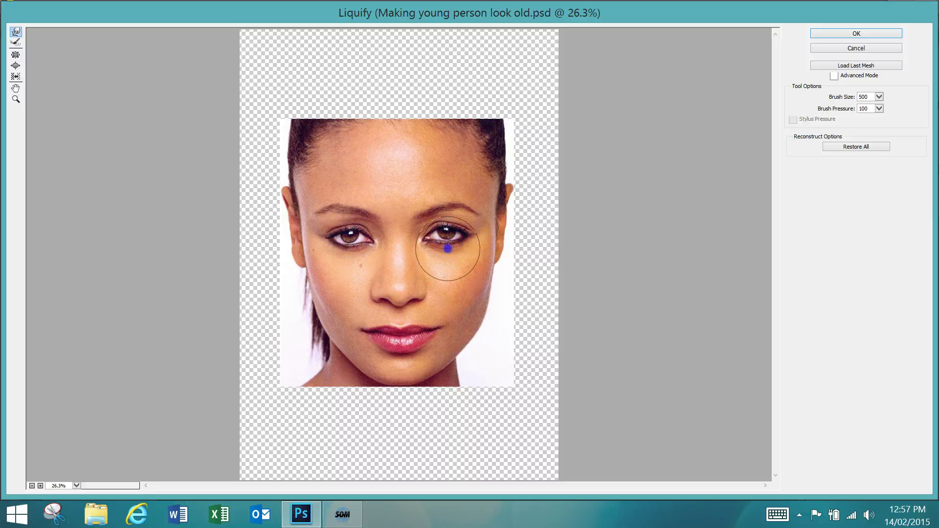
{"action": "left_click_drag", "start_coordinate": [342, 247], "coordinate": [347, 251]}
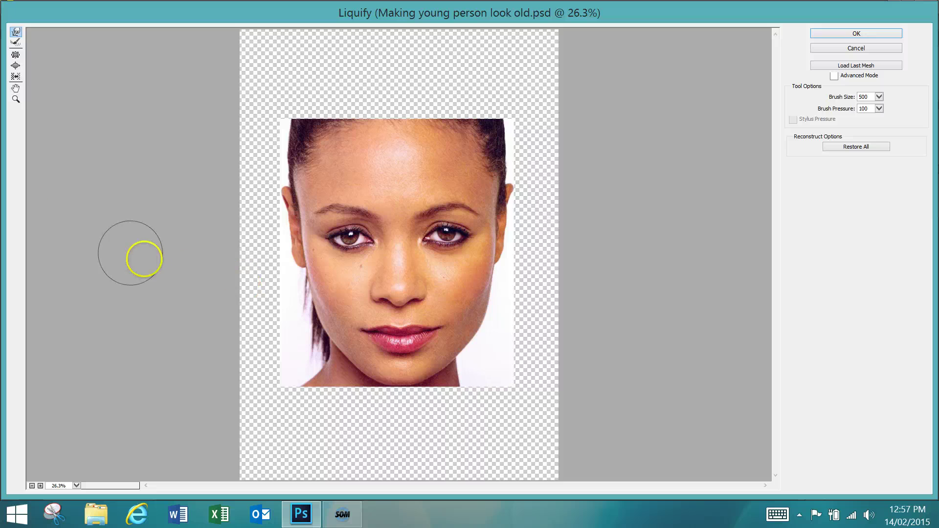
Step: Thin the lips with the Pucker tool at brush size 500 and apply the Liquify changes
{"action": "left_click", "coordinate": [16, 54]}
{"action": "left_click_drag", "start_coordinate": [402, 338], "coordinate": [420, 334]}
{"action": "left_click", "coordinate": [400, 336]}
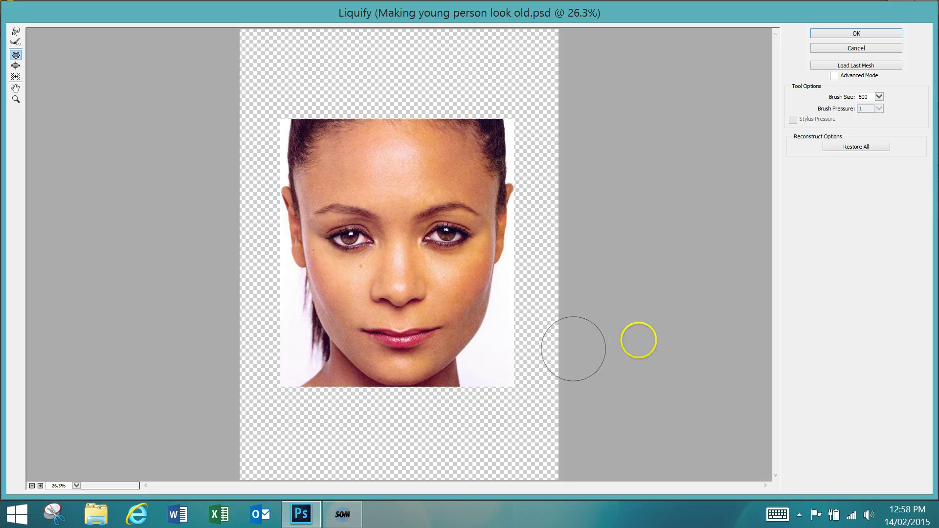
{"action": "left_click", "coordinate": [878, 35]}
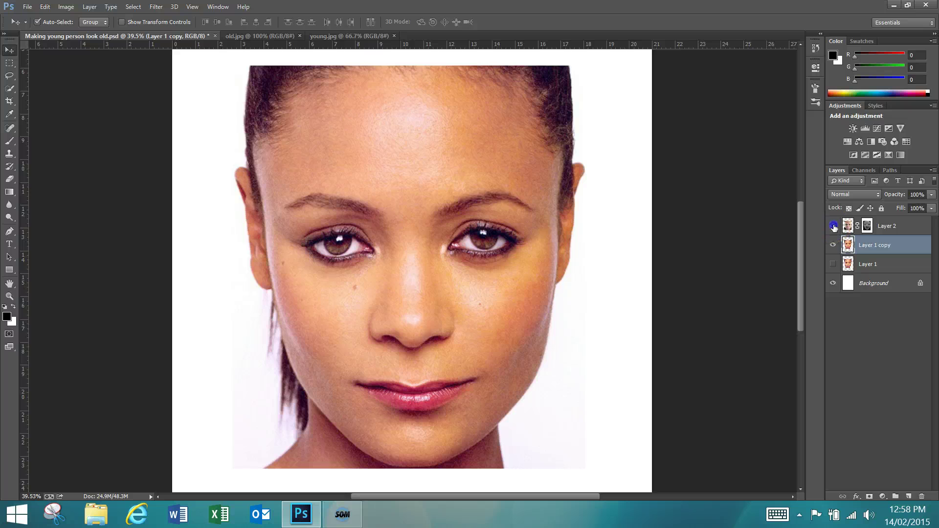
Step: Show Layer 2 again over the liquified copy
{"action": "left_click", "coordinate": [833, 226]}
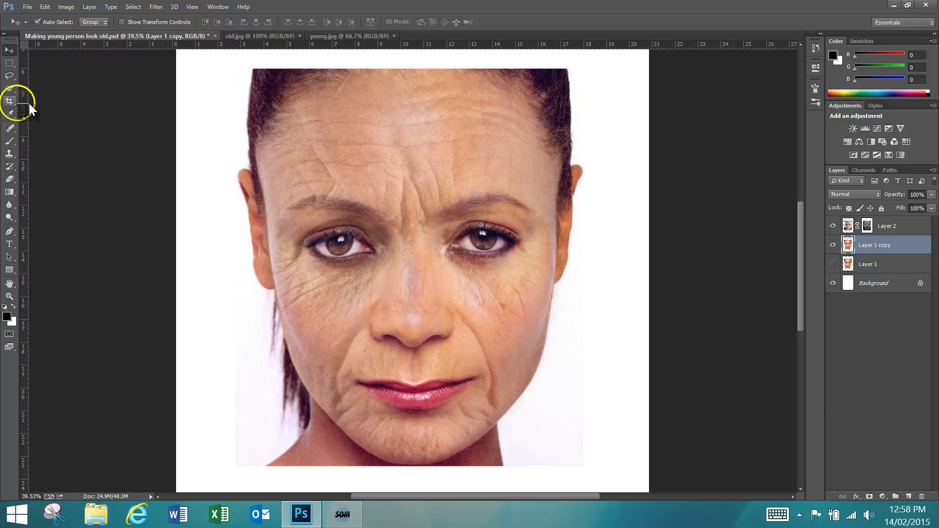
{"action": "key", "text": "ctrl+0"}
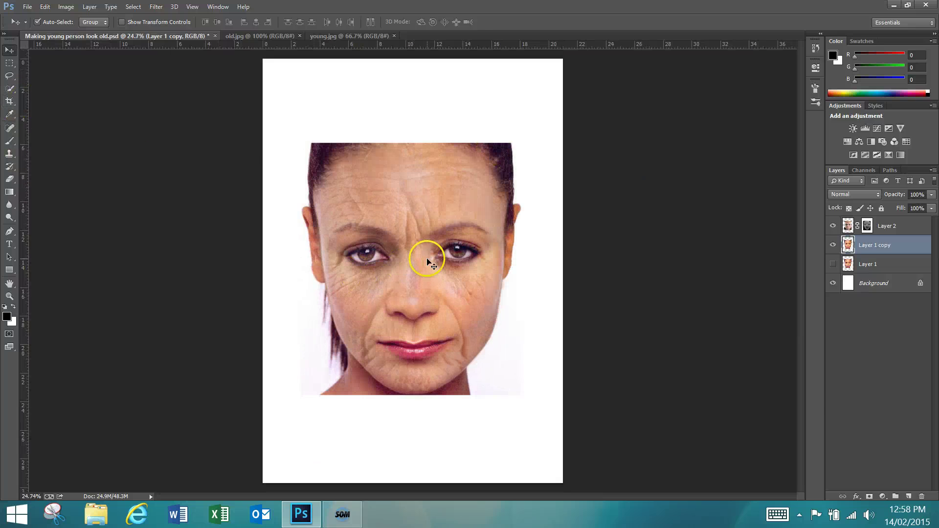
{"action": "left_click", "coordinate": [27, 7]}
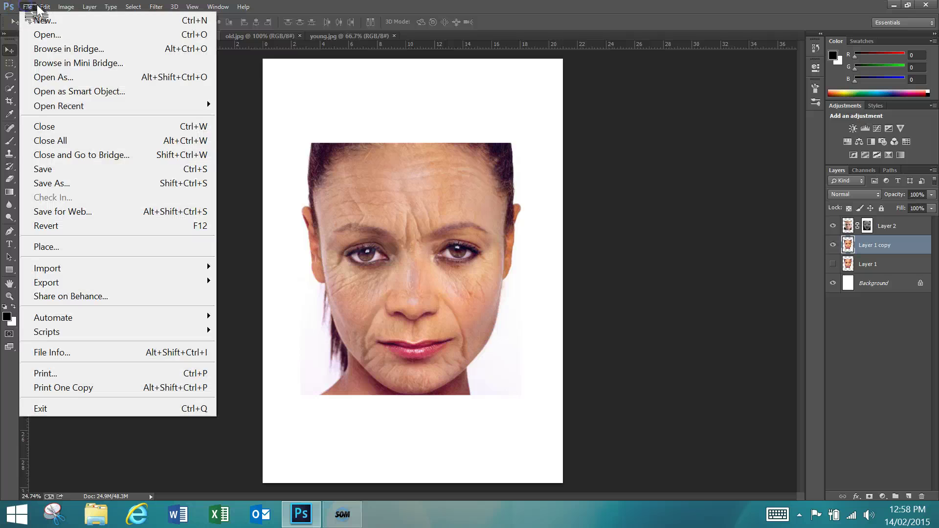
{"action": "left_click", "coordinate": [46, 183]}
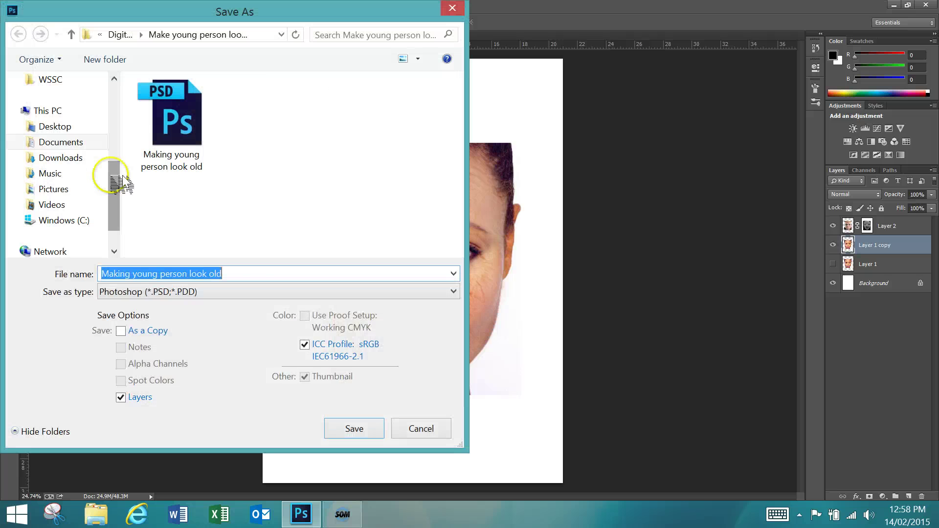
{"action": "left_click", "coordinate": [426, 428]}
Step: Save the changes to the existing layered Photoshop document
{"action": "left_click", "coordinate": [27, 7]}
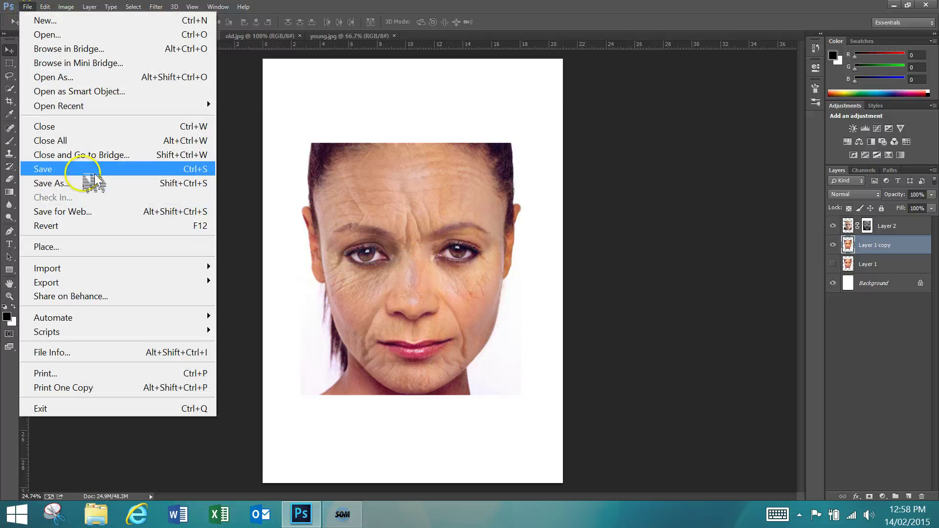
{"action": "left_click", "coordinate": [98, 170]}
{"action": "left_click", "coordinate": [27, 7]}
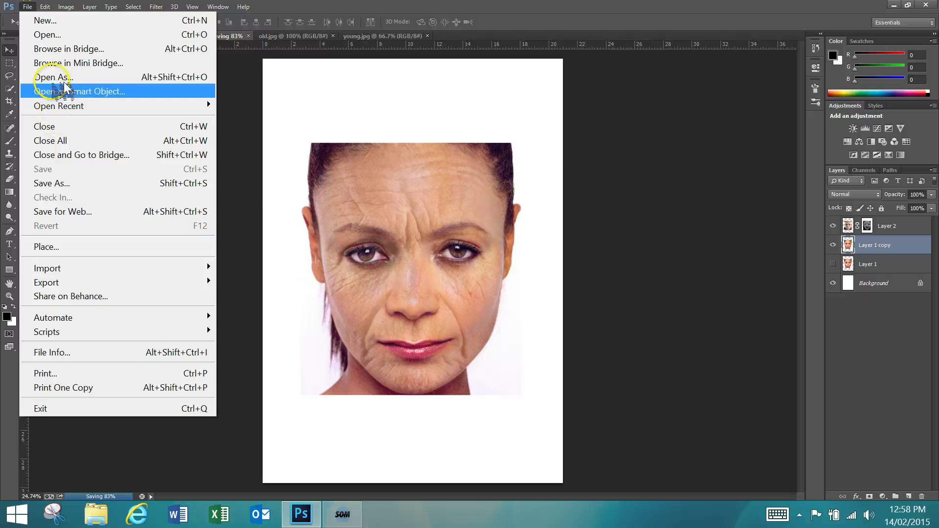
{"action": "left_click", "coordinate": [63, 184]}
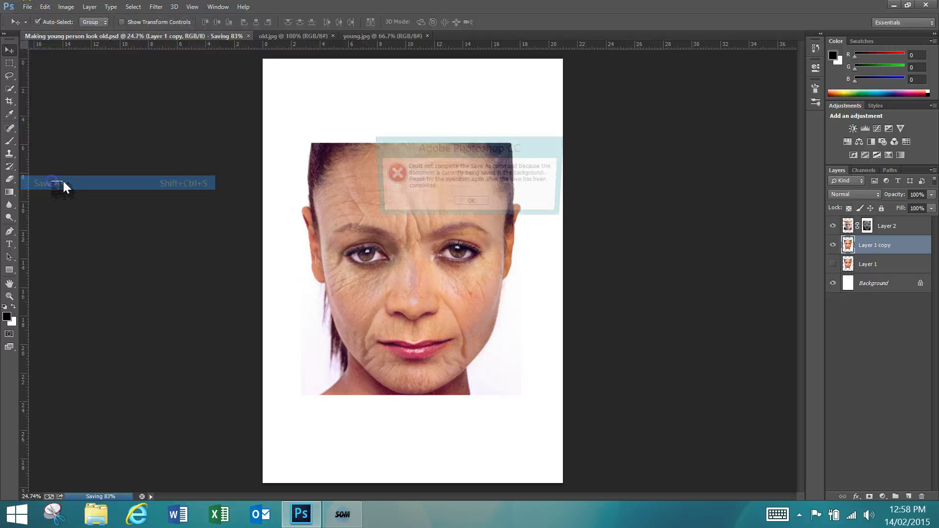
{"action": "left_click", "coordinate": [471, 204]}
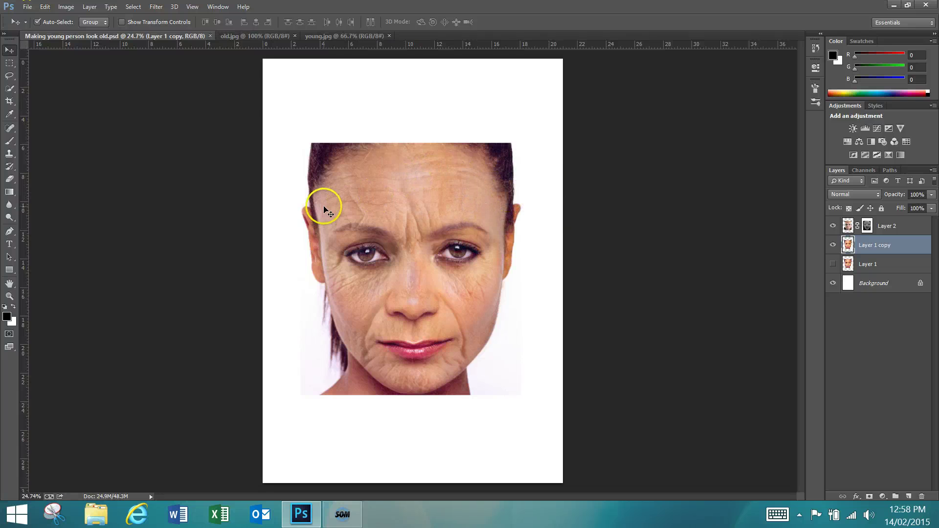
Step: Save the document as a Photoshop PDF named "Making young person look old" with the High Quality Print preset and Photoshop editing capabilities preserved
{"action": "left_click", "coordinate": [28, 7]}
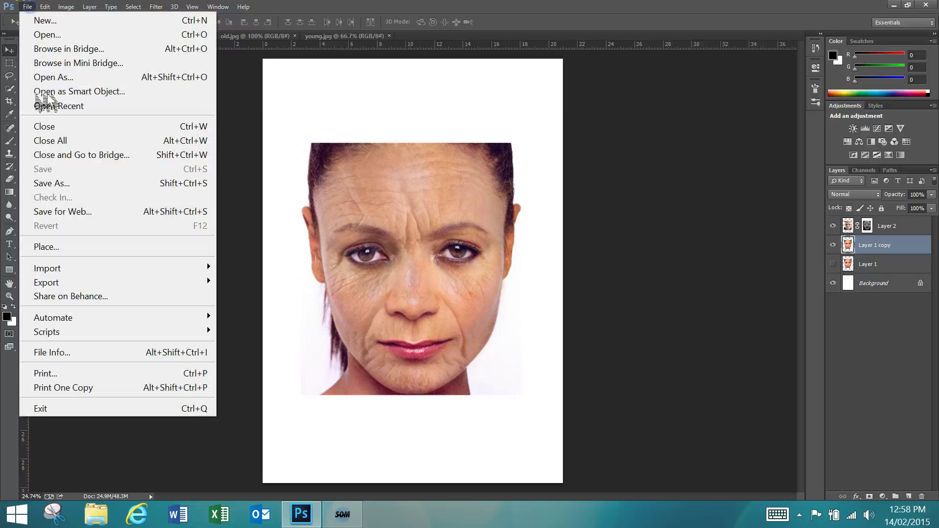
{"action": "left_click", "coordinate": [54, 179]}
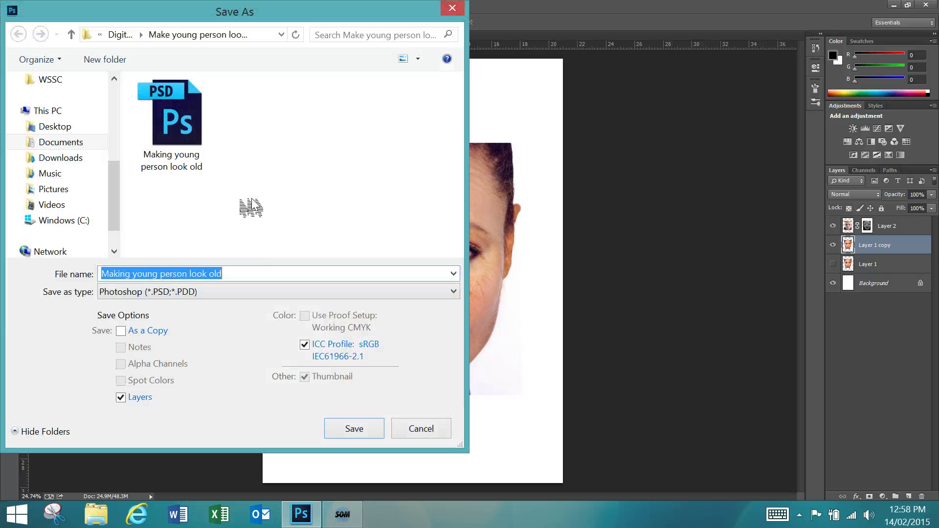
{"action": "left_click", "coordinate": [240, 292]}
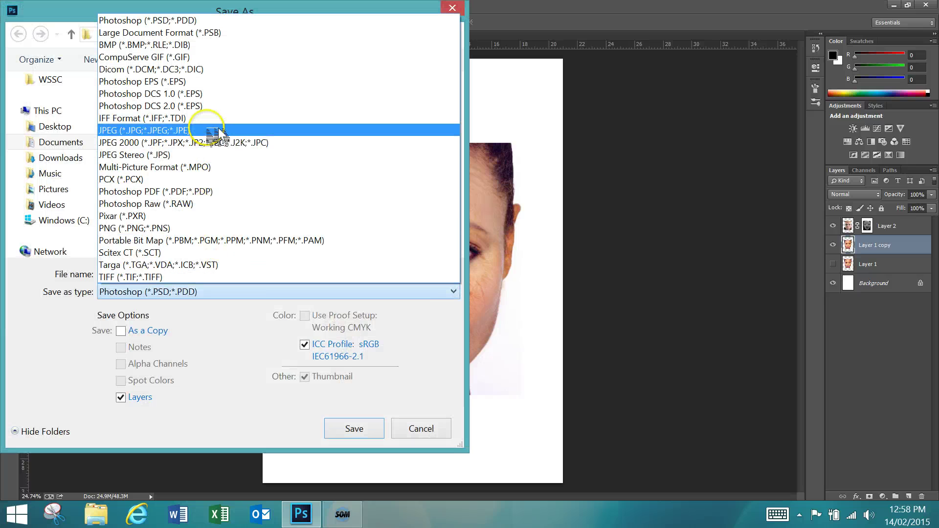
{"action": "left_click", "coordinate": [209, 191]}
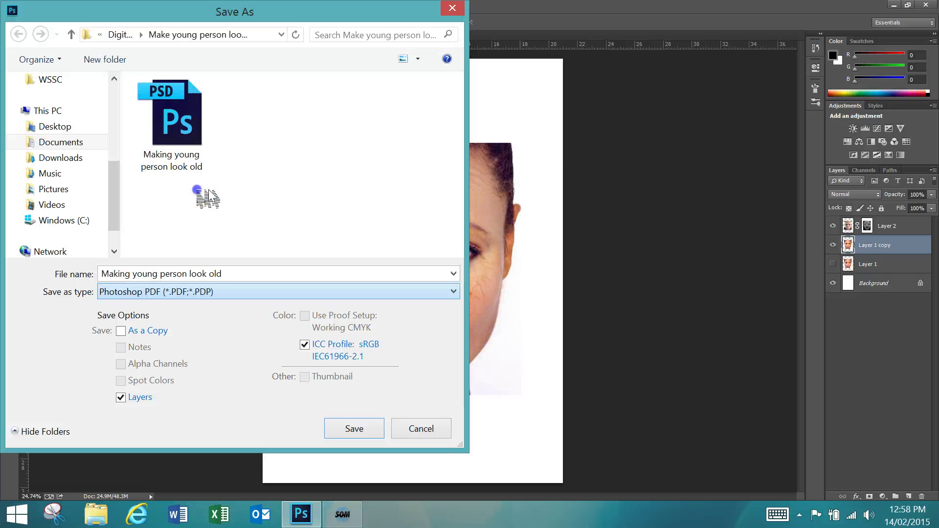
{"action": "left_click", "coordinate": [371, 433]}
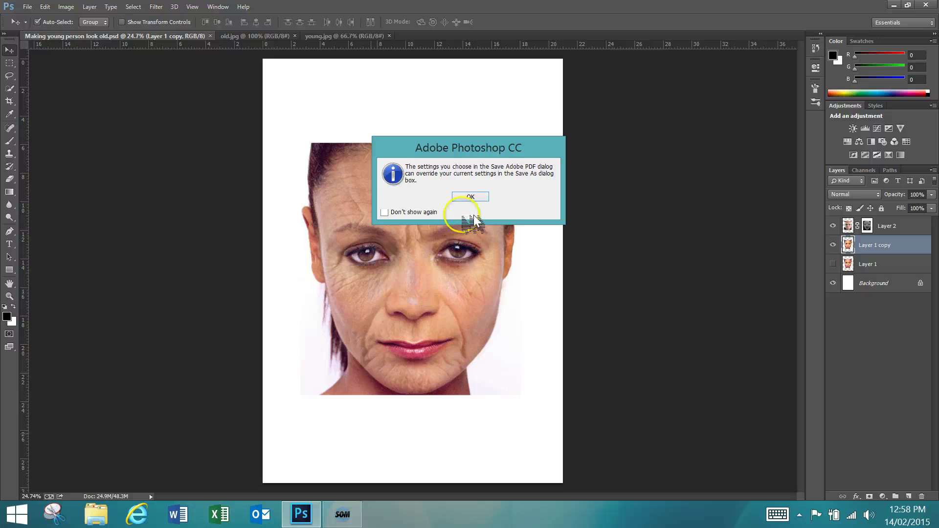
{"action": "left_click", "coordinate": [471, 197]}
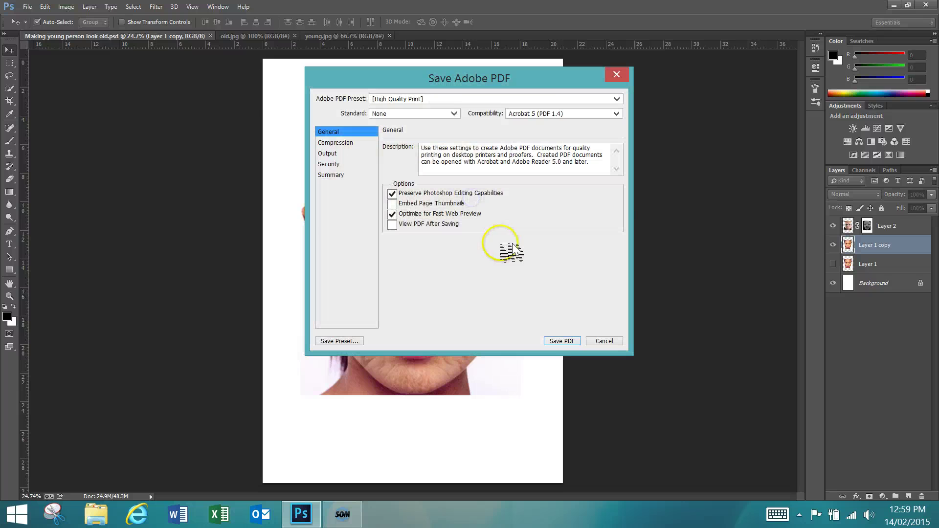
{"action": "left_click", "coordinate": [580, 341]}
{"action": "left_click", "coordinate": [486, 210]}
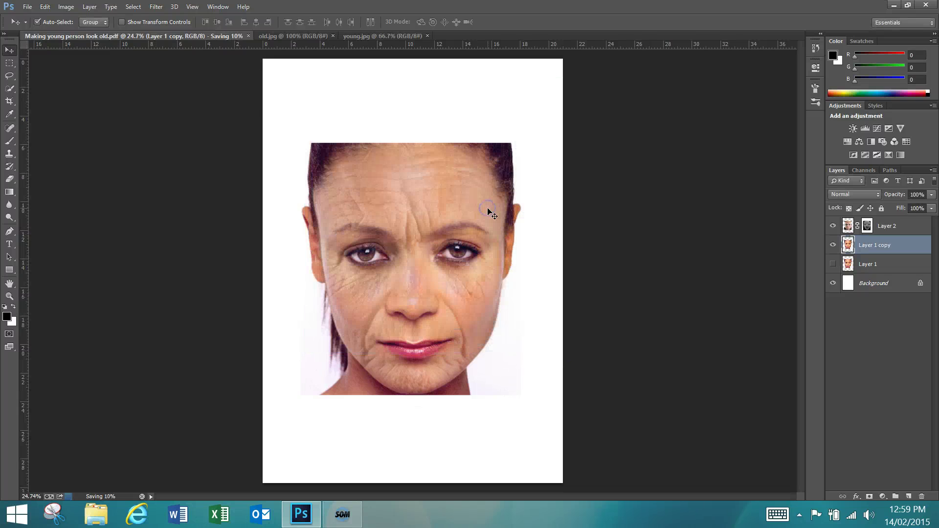
Step: Quit Photoshop, letting the background save of the PDF complete
{"action": "left_click", "coordinate": [929, 8]}
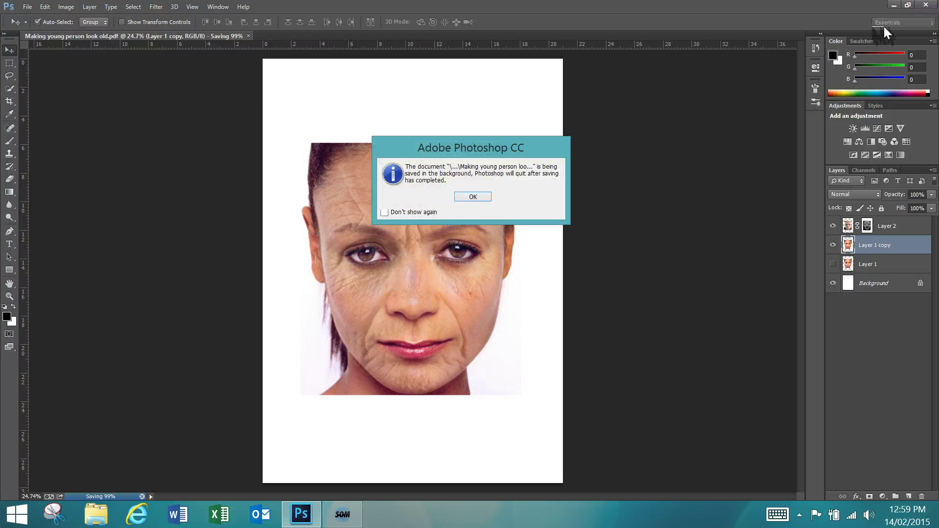
{"action": "left_click", "coordinate": [477, 196]}
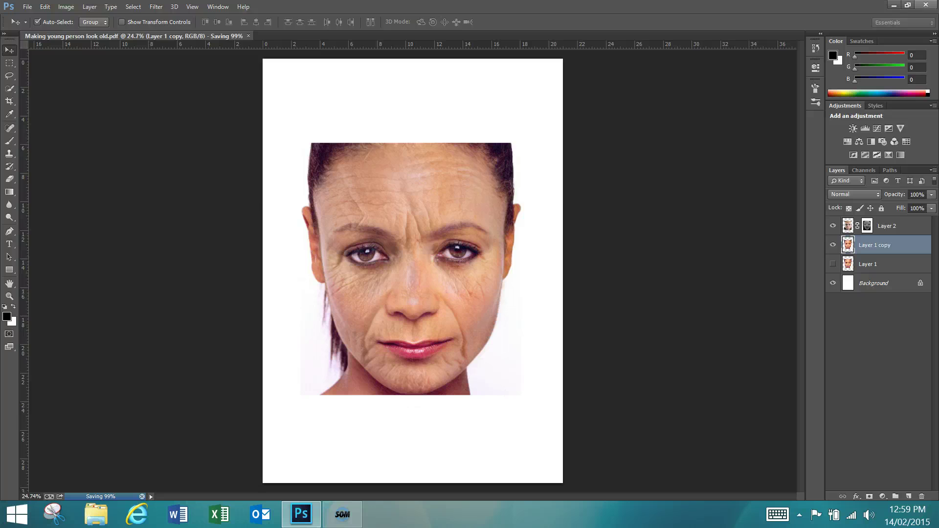
{"action": "left_click", "coordinate": [926, 5]}
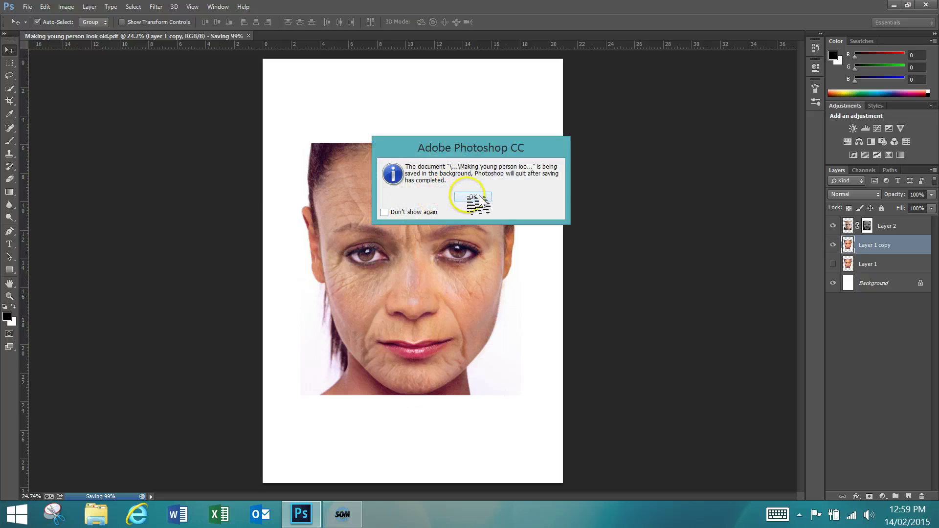
{"action": "left_click", "coordinate": [473, 197]}
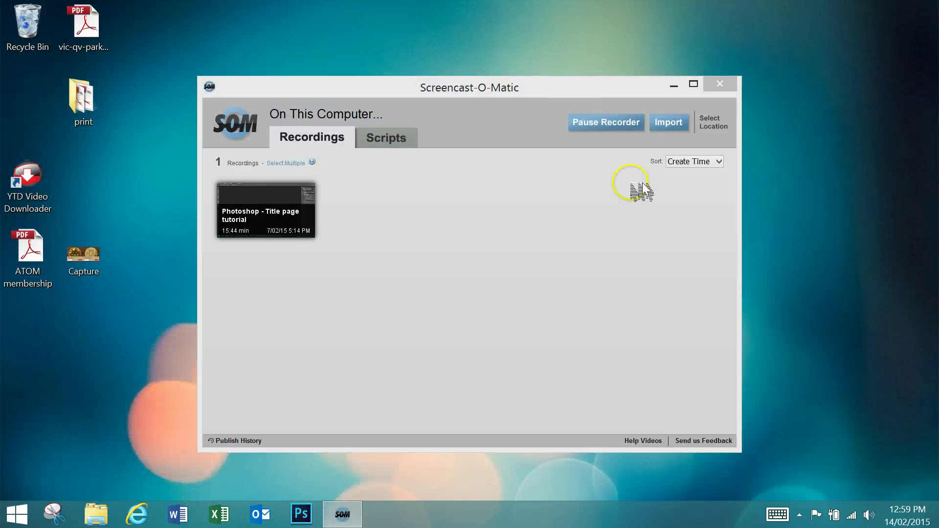
Step: Minimize the recorder window and open the PDF in File Explorer from Documents > Digital Photography > Make young person look old
{"action": "left_click", "coordinate": [674, 86]}
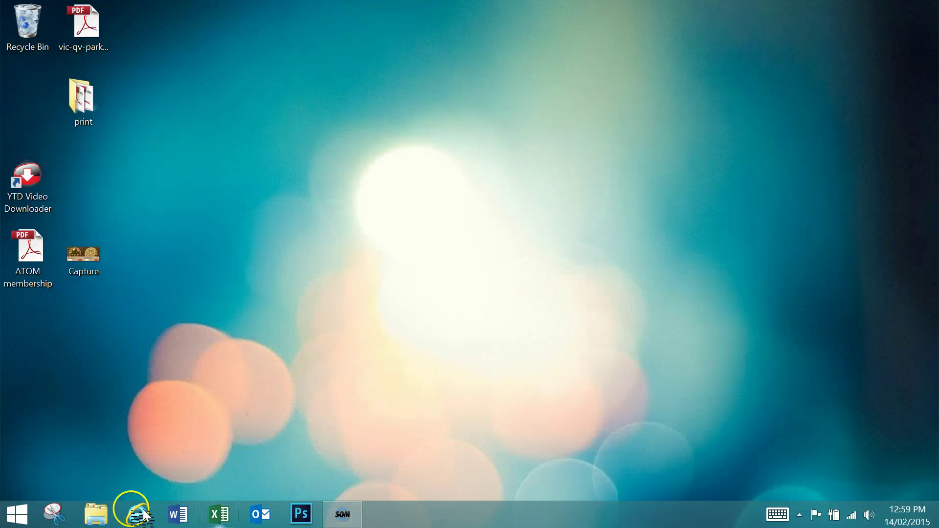
{"action": "left_click", "coordinate": [97, 513]}
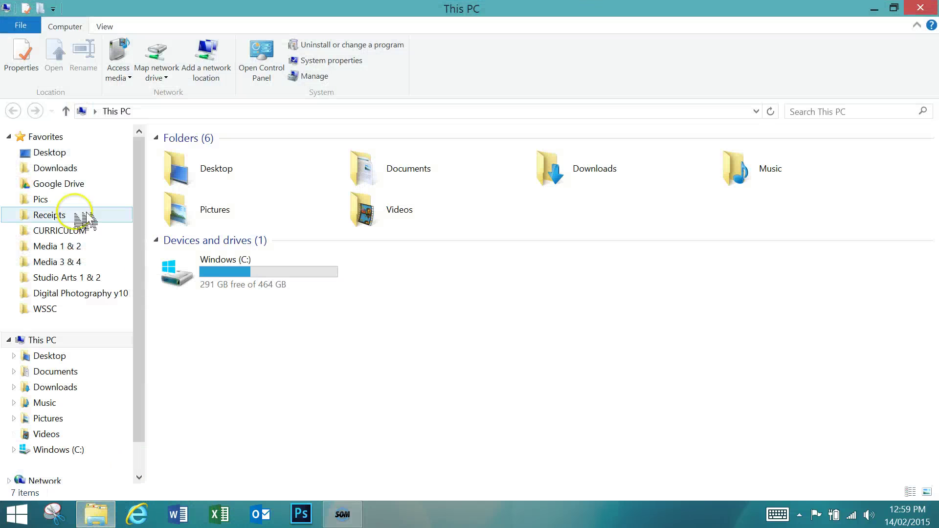
{"action": "left_click", "coordinate": [55, 372]}
{"action": "double_click", "coordinate": [250, 209]}
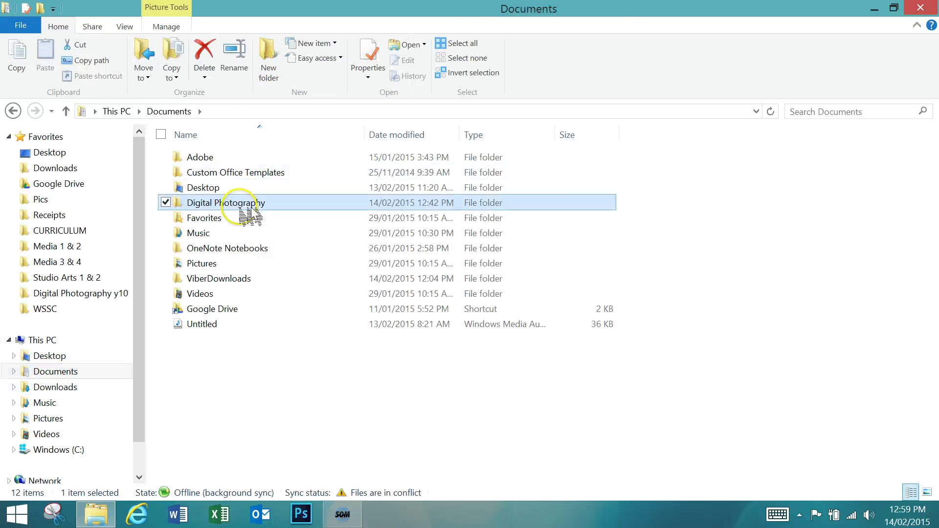
{"action": "double_click", "coordinate": [309, 179]}
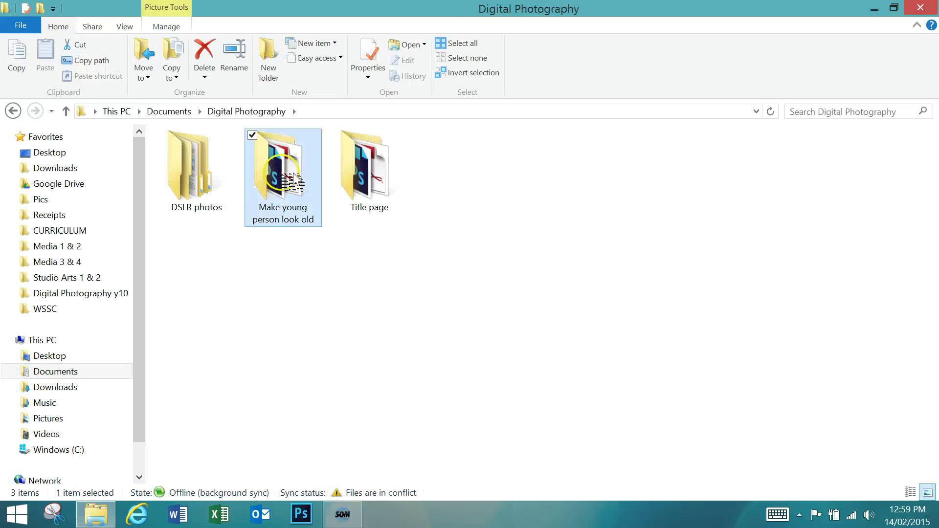
{"action": "left_click", "coordinate": [235, 179]}
{"action": "double_click", "coordinate": [235, 179]}
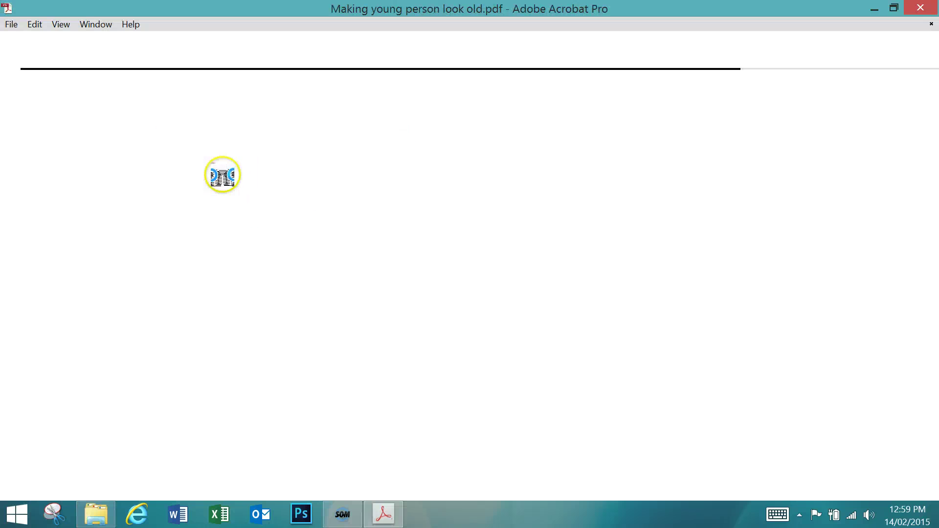
Step: Inspect the whole page of the saved PDF portrait in Acrobat Pro and close the file
{"action": "left_click", "coordinate": [148, 58]}
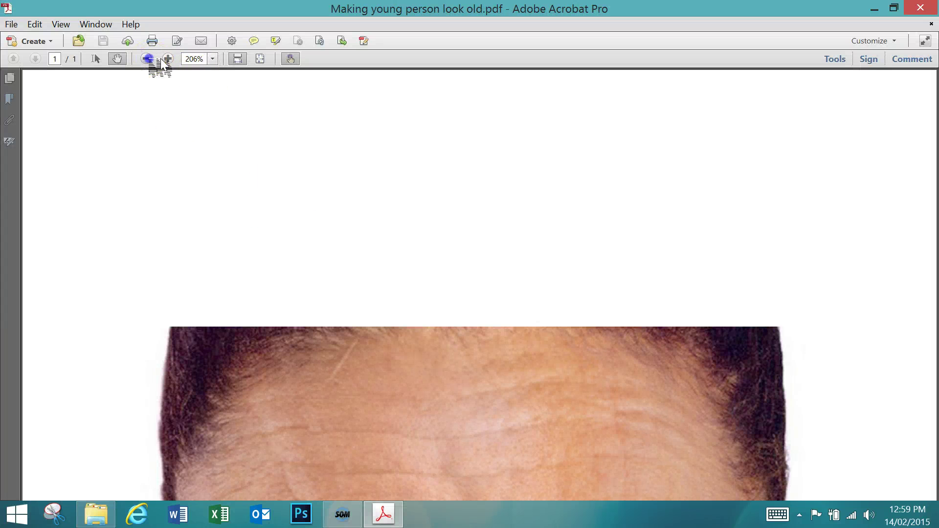
{"action": "left_click", "coordinate": [148, 58]}
{"action": "left_click", "coordinate": [148, 57]}
{"action": "left_click", "coordinate": [148, 58]}
{"action": "left_click", "coordinate": [148, 57]}
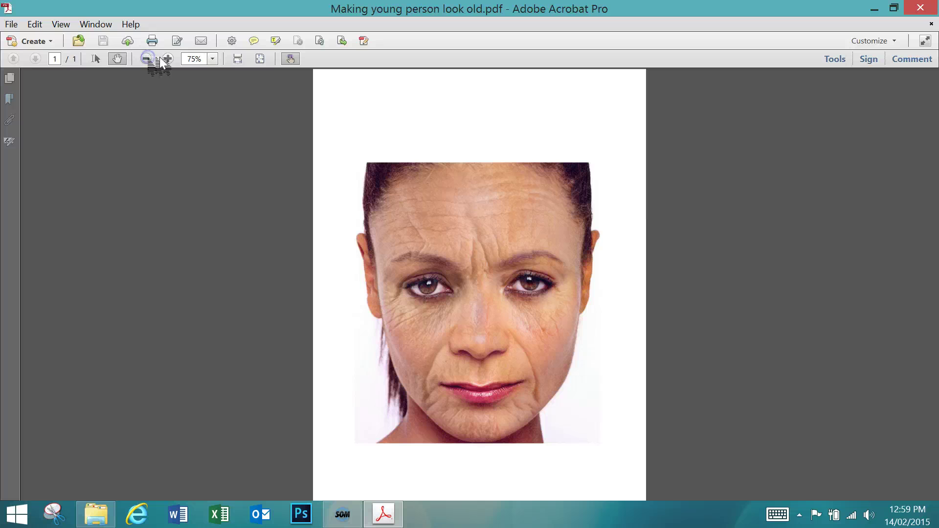
{"action": "left_click", "coordinate": [147, 58]}
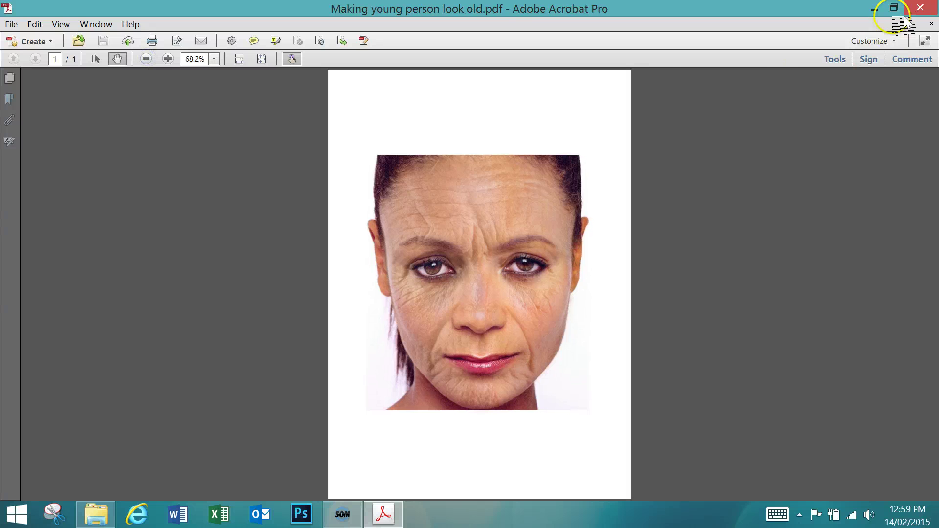
{"action": "left_click", "coordinate": [920, 7]}
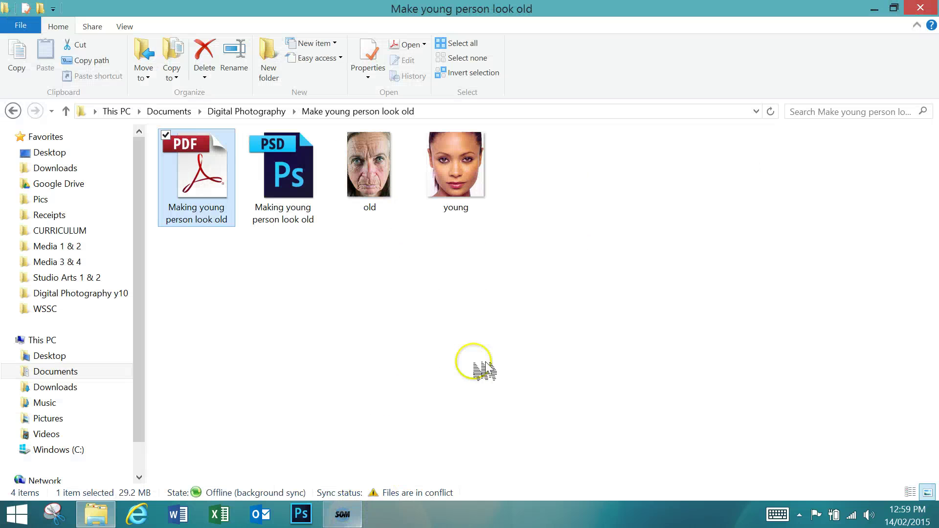